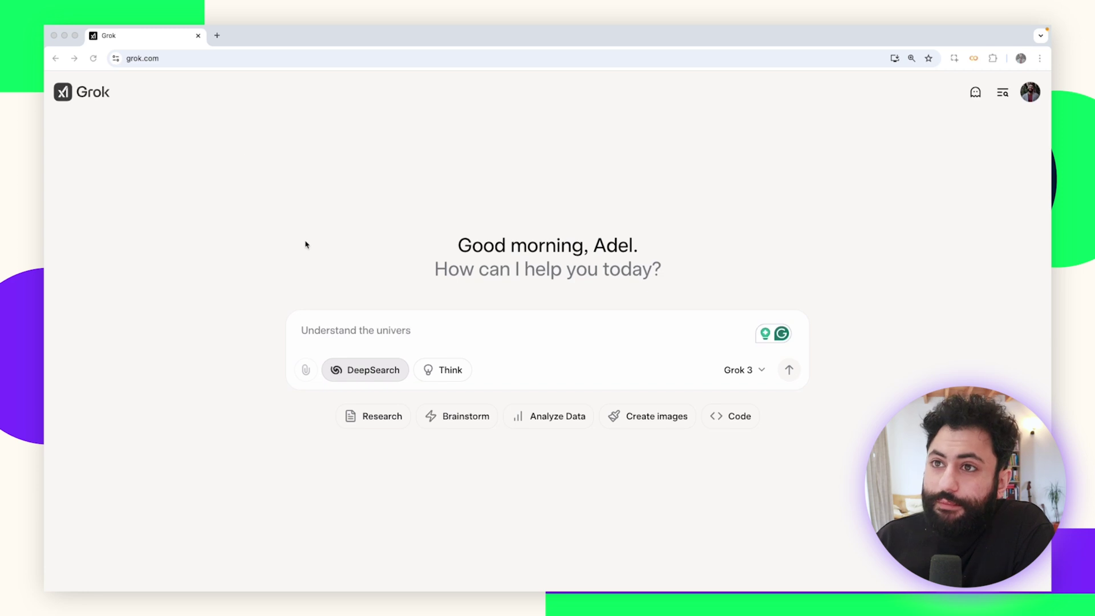
Turn off DeepSearch and enable Think mode for the new prompt, keeping Grok 3 as the model
{"action": "left_click", "coordinate": [762, 372]}
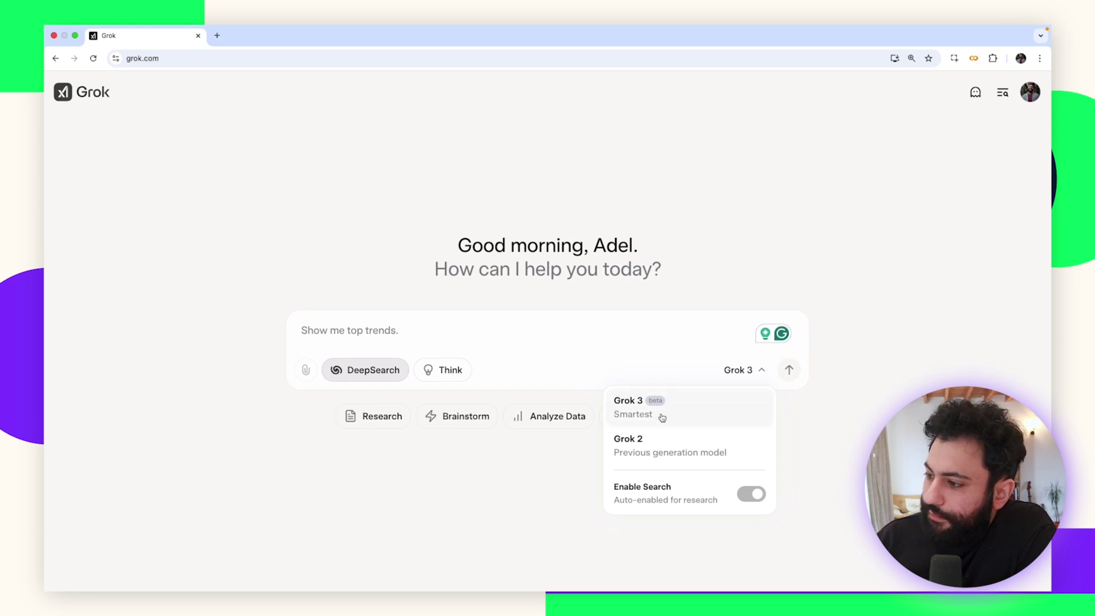
{"action": "left_click", "coordinate": [729, 243]}
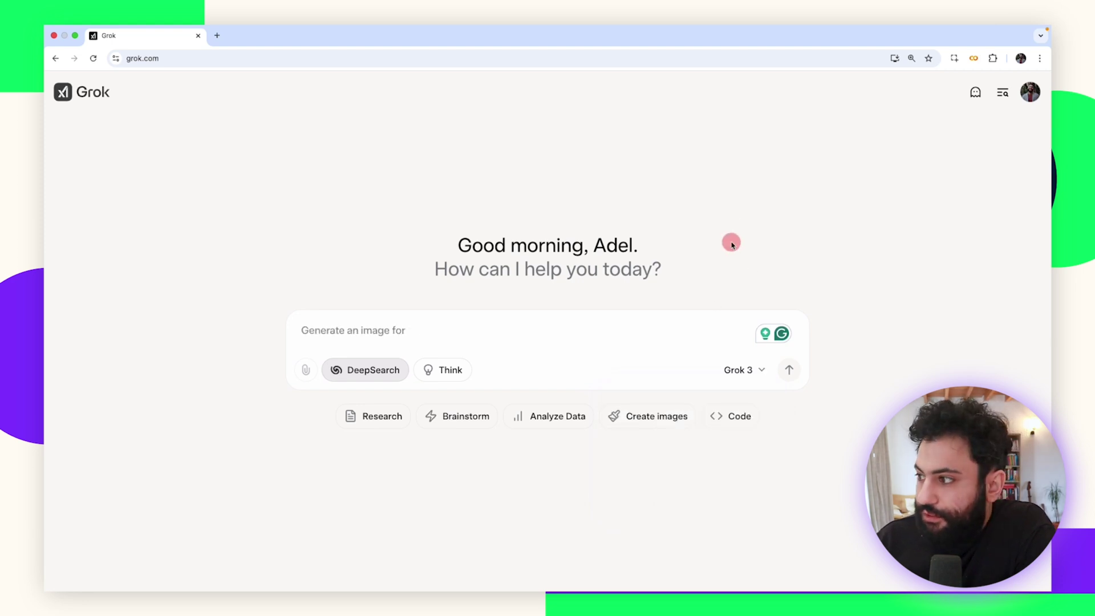
{"action": "left_click", "coordinate": [372, 376]}
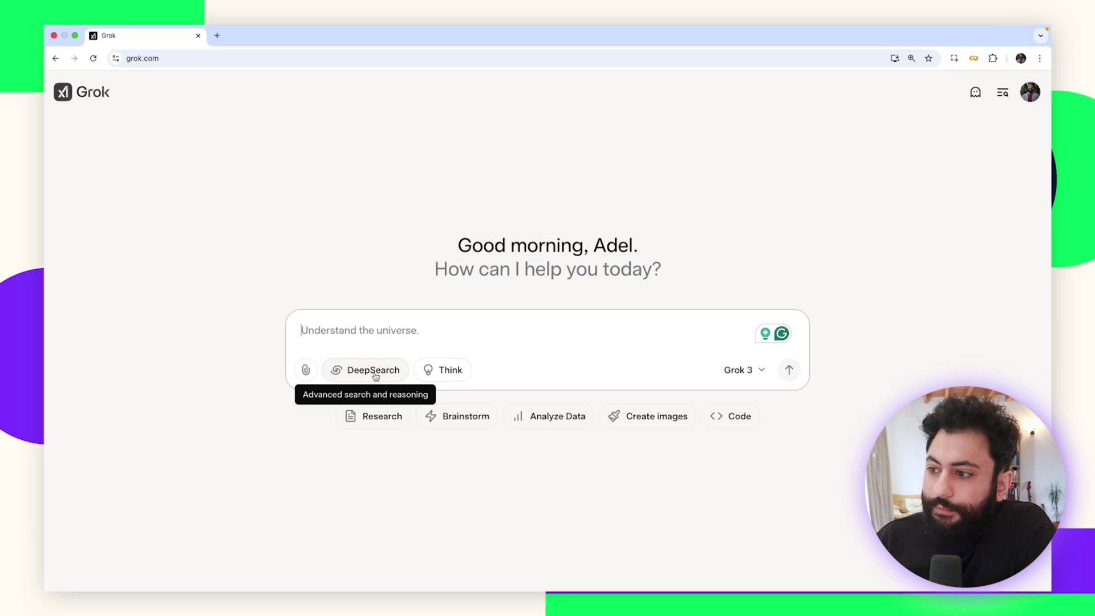
{"action": "left_click", "coordinate": [453, 371]}
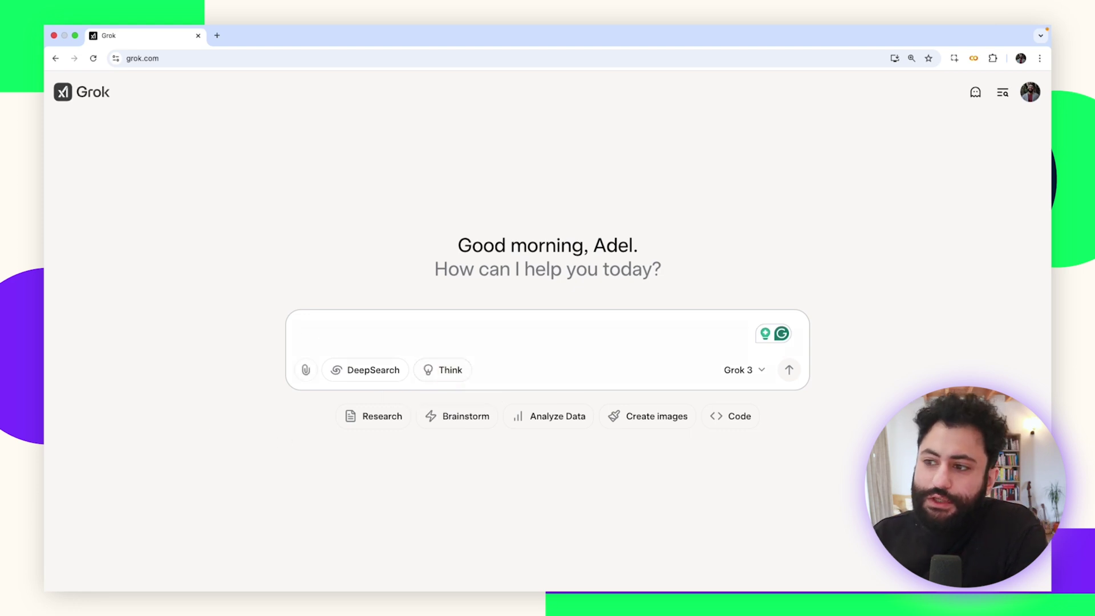
{"action": "left_click", "coordinate": [449, 371]}
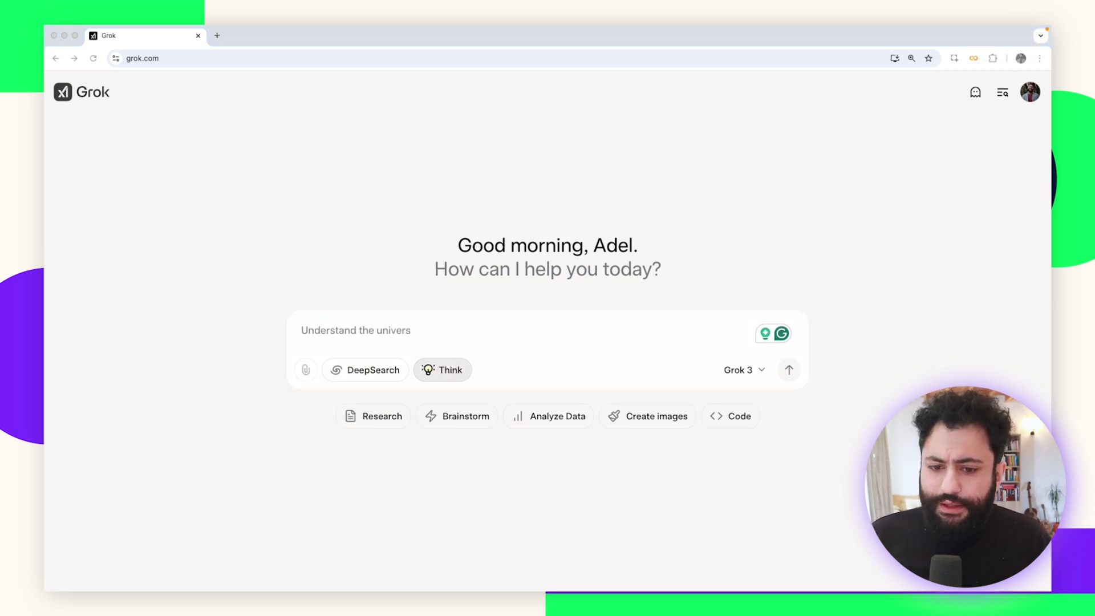
Enter the prompt "Use the digits [0-9] to make three numbers: x,y,z so that x+y=z"
{"action": "left_click", "coordinate": [357, 324]}
{"action": "type", "text": "Use the digits [0-9] to make three numbers: x,y,z so that x+y=z"}
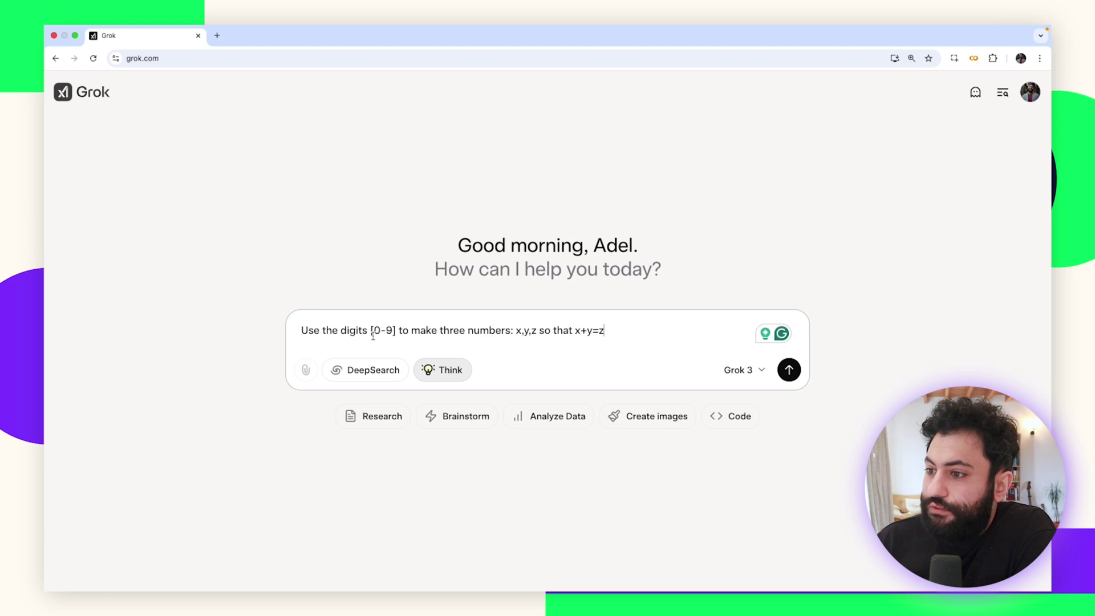
Review the prompt's wording by highlighting the digit range [0-9] and the equation x+y=z
{"action": "left_click", "coordinate": [532, 333]}
{"action": "left_click_drag", "start_coordinate": [373, 330], "coordinate": [386, 329]}
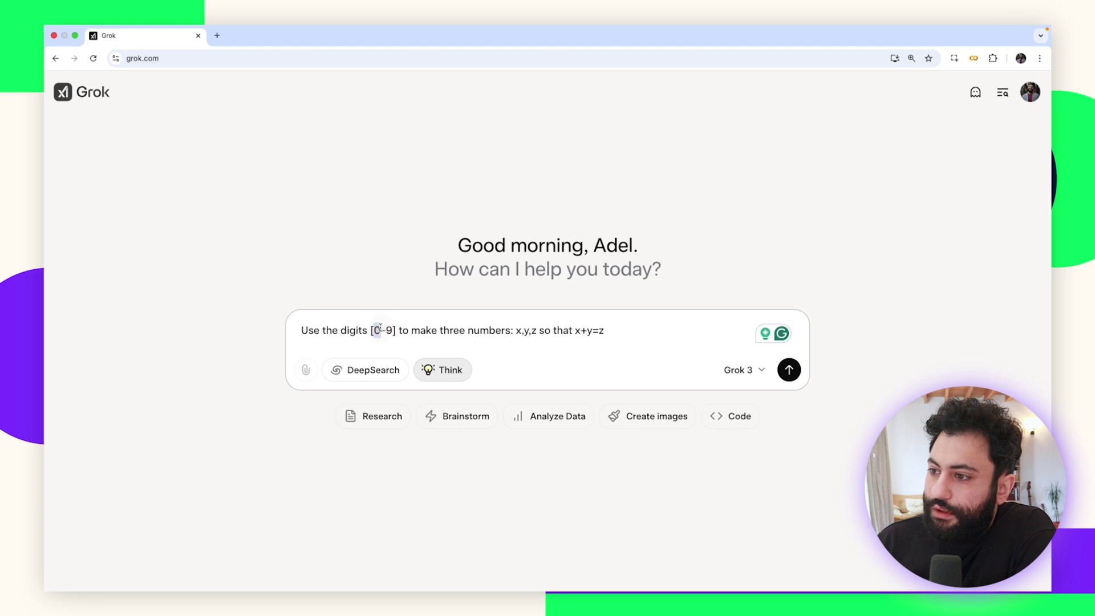
{"action": "left_click", "coordinate": [388, 329]}
{"action": "double_click", "coordinate": [387, 329]}
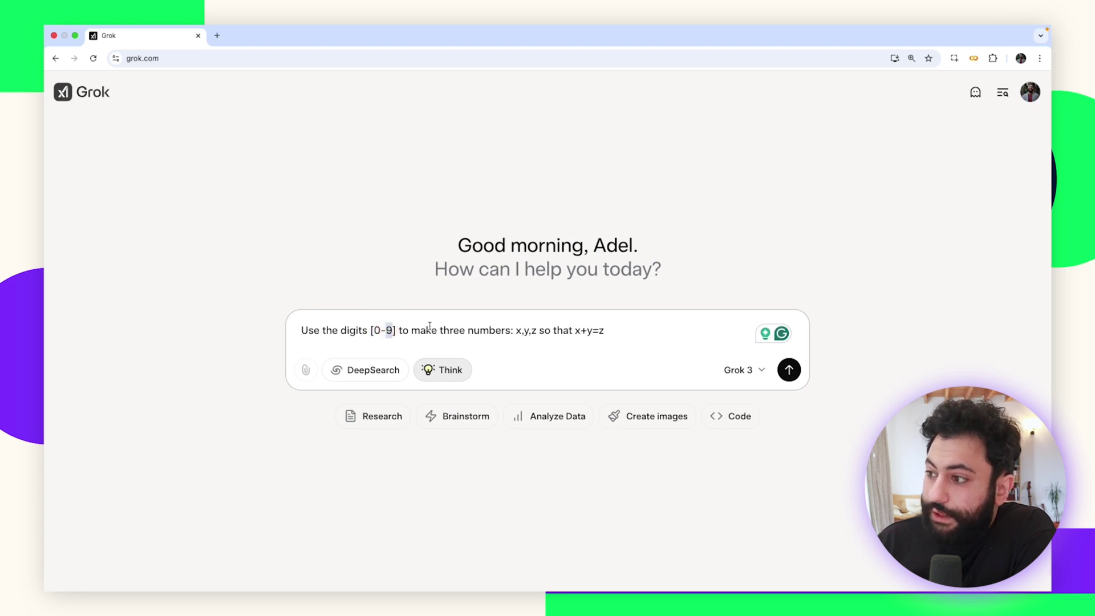
{"action": "left_click_drag", "start_coordinate": [573, 330], "coordinate": [603, 330]}
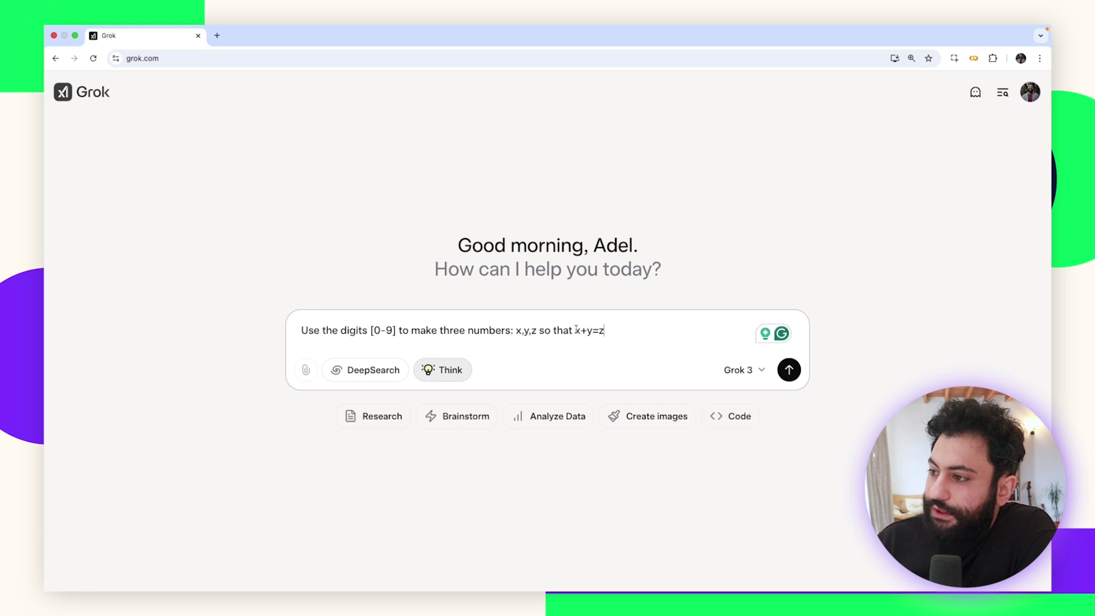
{"action": "left_click_drag", "start_coordinate": [576, 330], "coordinate": [611, 329]}
{"action": "left_click", "coordinate": [612, 330]}
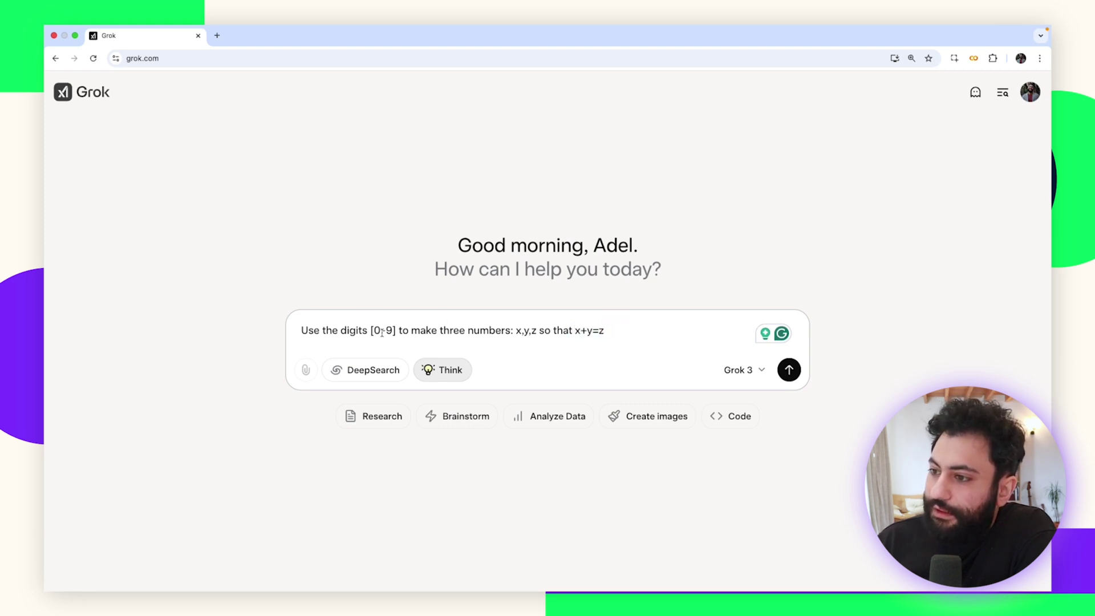
{"action": "left_click_drag", "start_coordinate": [375, 331], "coordinate": [395, 331]}
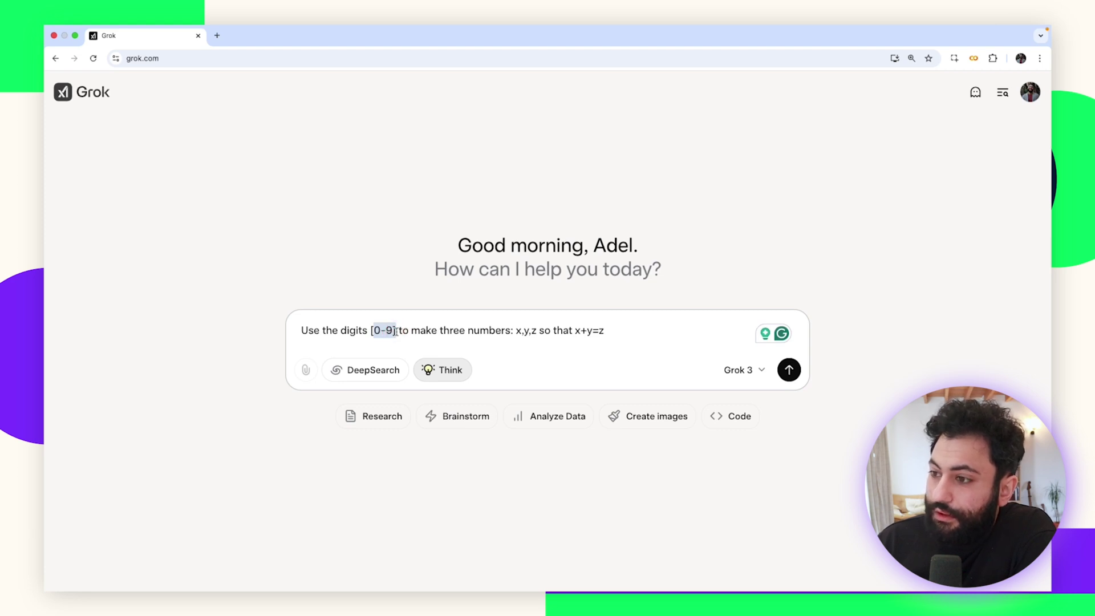
{"action": "left_click_drag", "start_coordinate": [682, 333], "coordinate": [577, 331]}
{"action": "left_click", "coordinate": [633, 331]}
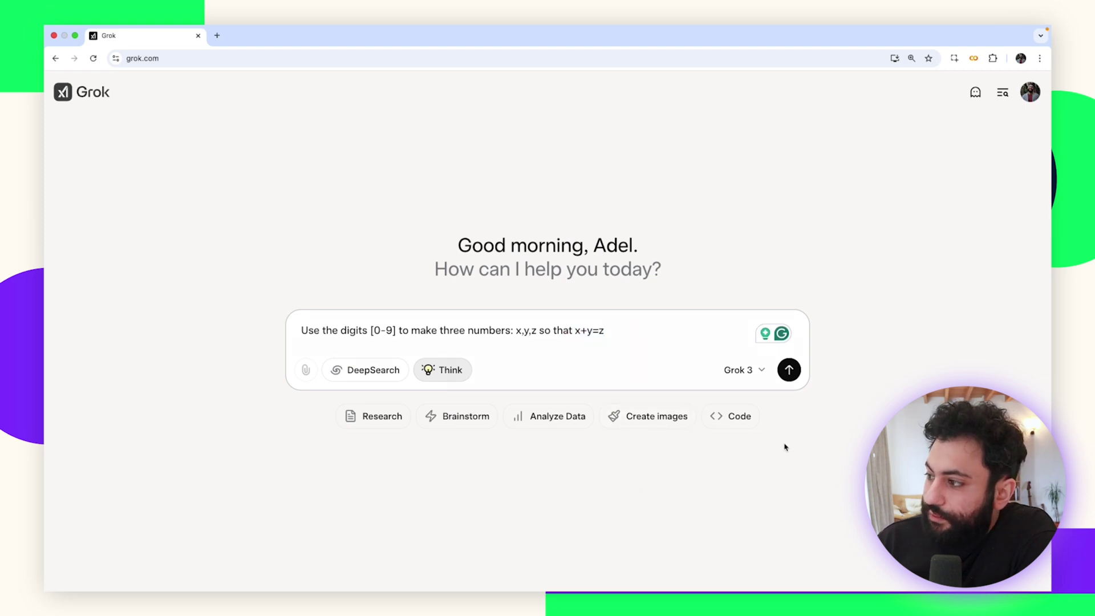
Submit the prompt and check the opening part of the expanded thinking trace before collapsing it
{"action": "left_click", "coordinate": [788, 370]}
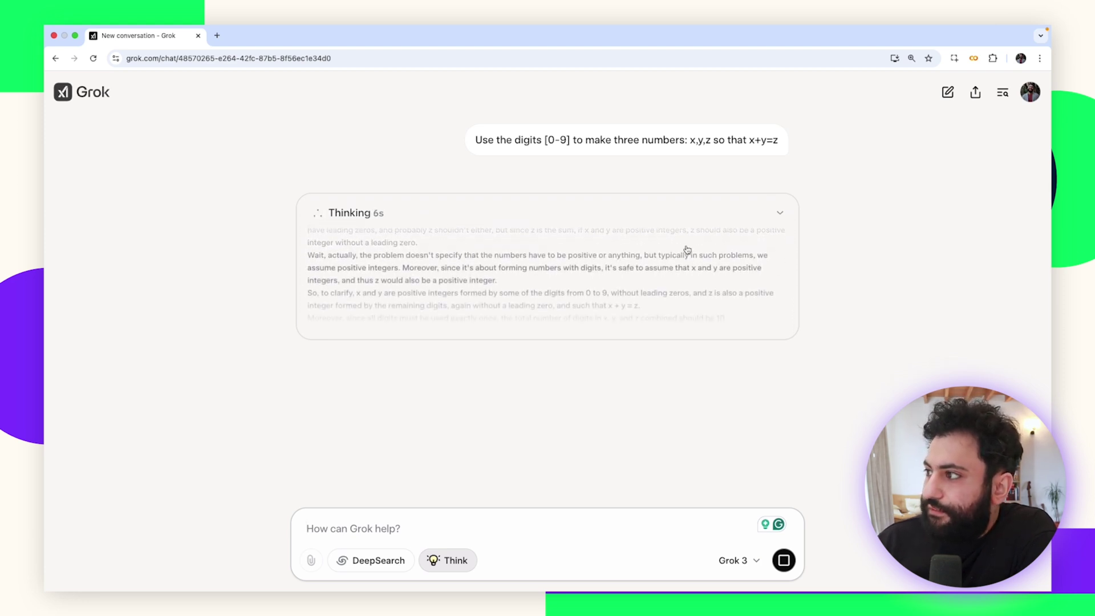
{"action": "left_click", "coordinate": [781, 215]}
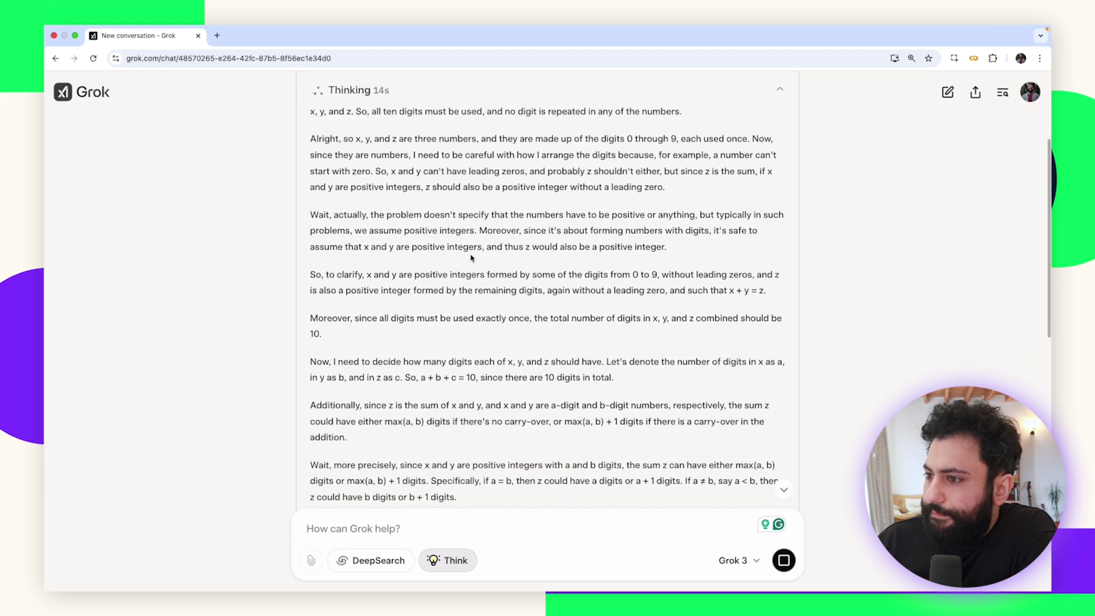
{"action": "scroll", "coordinate": [472, 255], "scroll_direction": "up", "scroll_amount": 10}
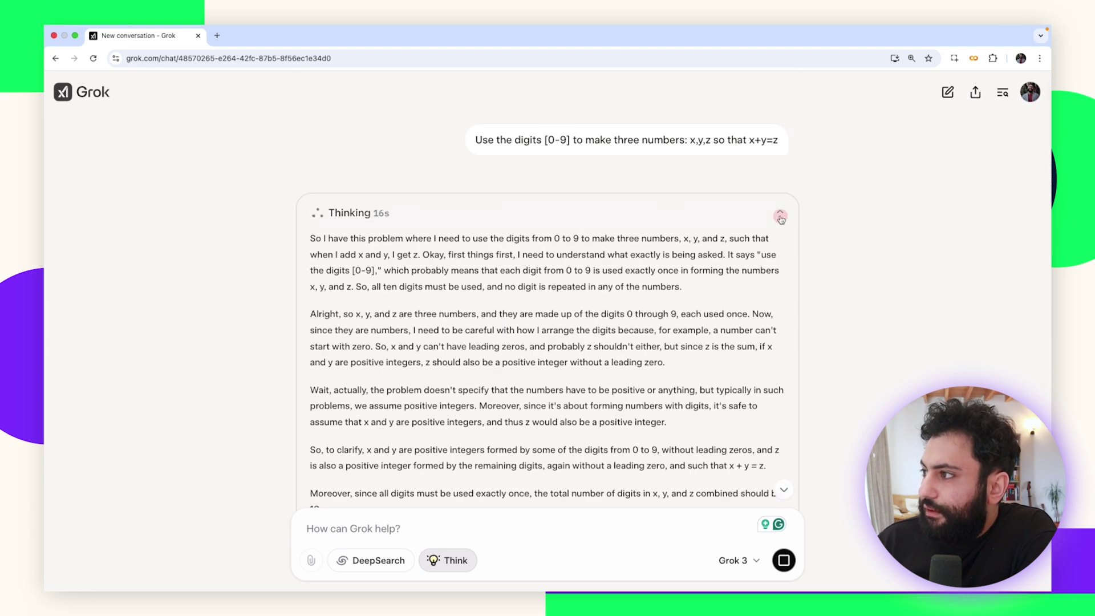
{"action": "left_click", "coordinate": [781, 215]}
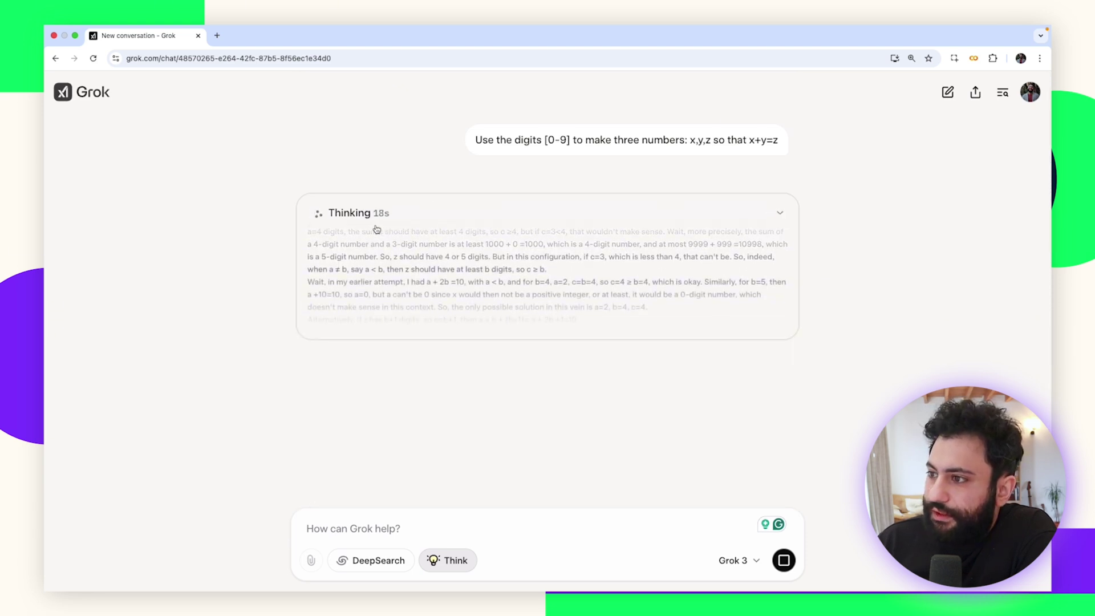
Reopen the thinking trace to read its reasoning on digit counts and carry-overs, and collapse it
{"action": "left_click", "coordinate": [478, 325]}
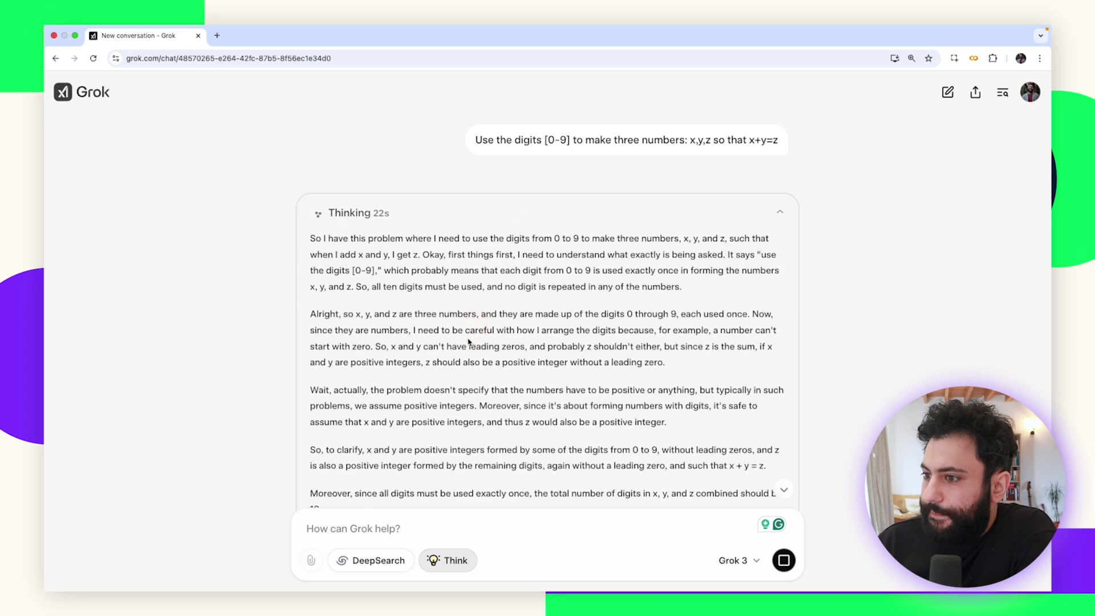
{"action": "scroll", "coordinate": [478, 325], "scroll_direction": "down", "scroll_amount": 15}
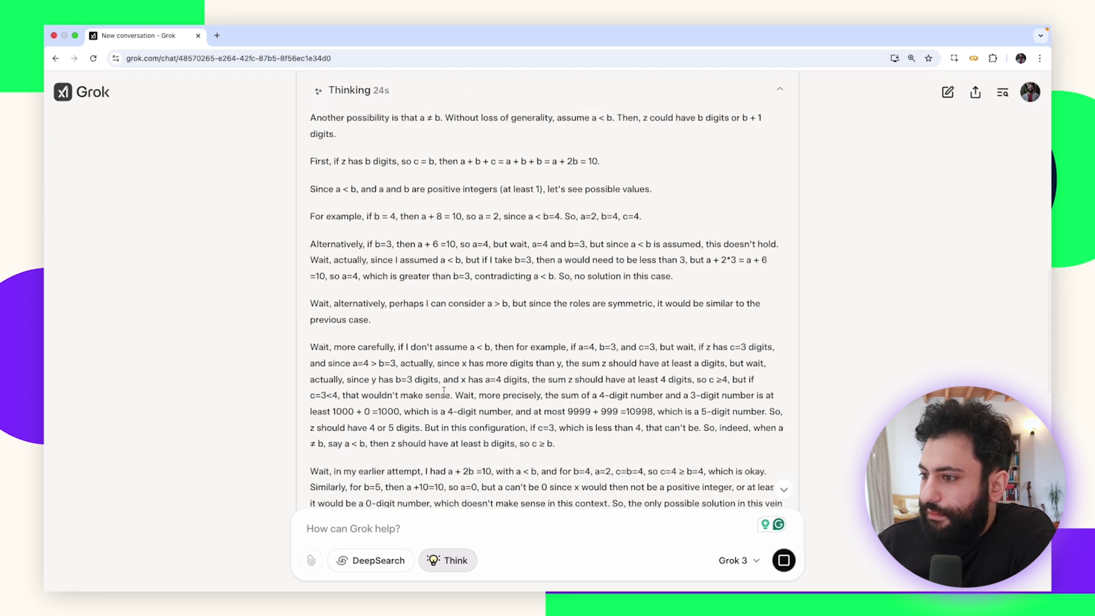
{"action": "scroll", "coordinate": [393, 296], "scroll_direction": "up", "scroll_amount": 5}
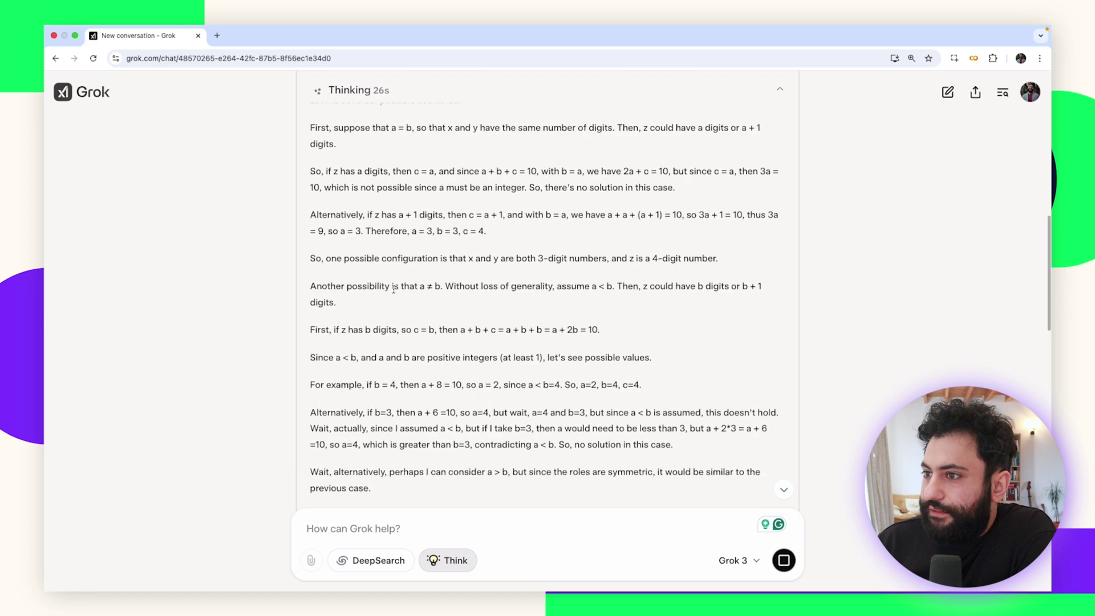
{"action": "scroll", "coordinate": [412, 237], "scroll_direction": "up", "scroll_amount": 2}
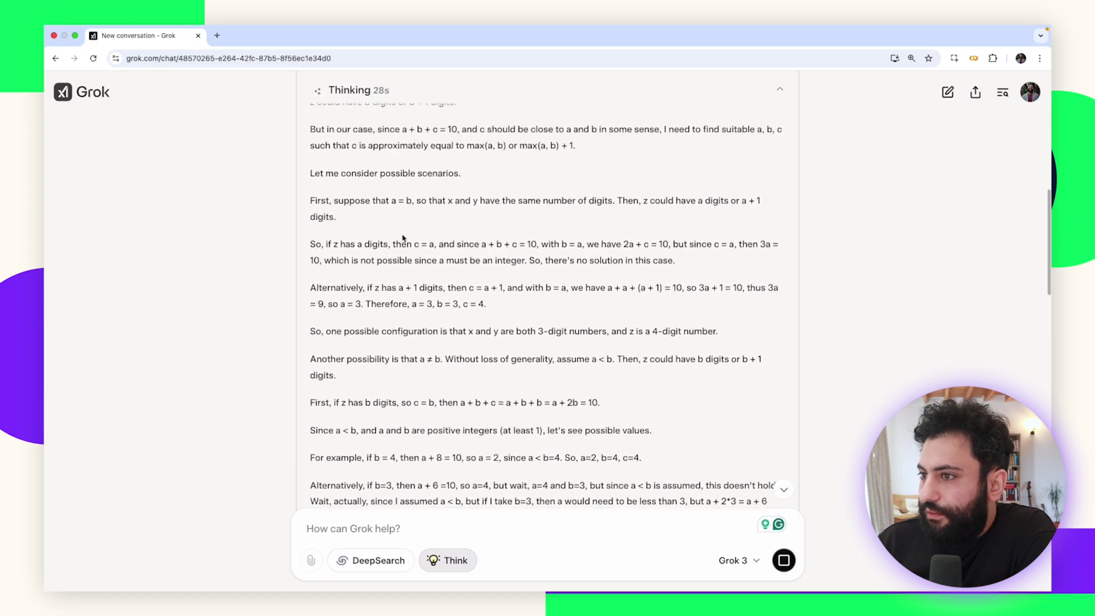
{"action": "scroll", "coordinate": [400, 226], "scroll_direction": "up", "scroll_amount": 3}
{"action": "scroll", "coordinate": [394, 219], "scroll_direction": "down", "scroll_amount": 15}
{"action": "scroll", "coordinate": [382, 243], "scroll_direction": "down", "scroll_amount": 1}
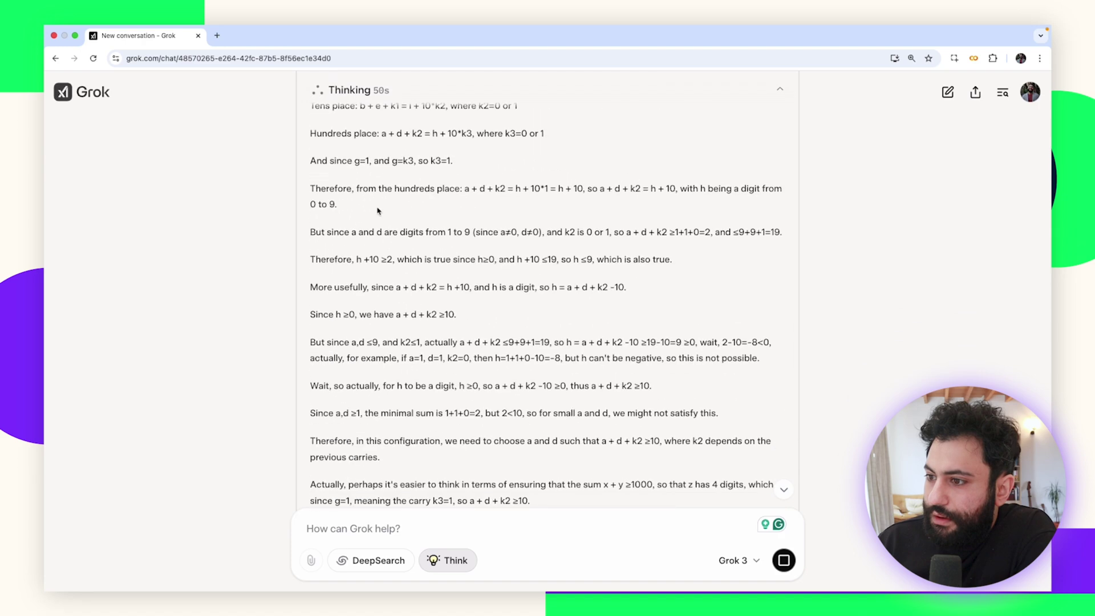
{"action": "scroll", "coordinate": [344, 213], "scroll_direction": "up", "scroll_amount": 10}
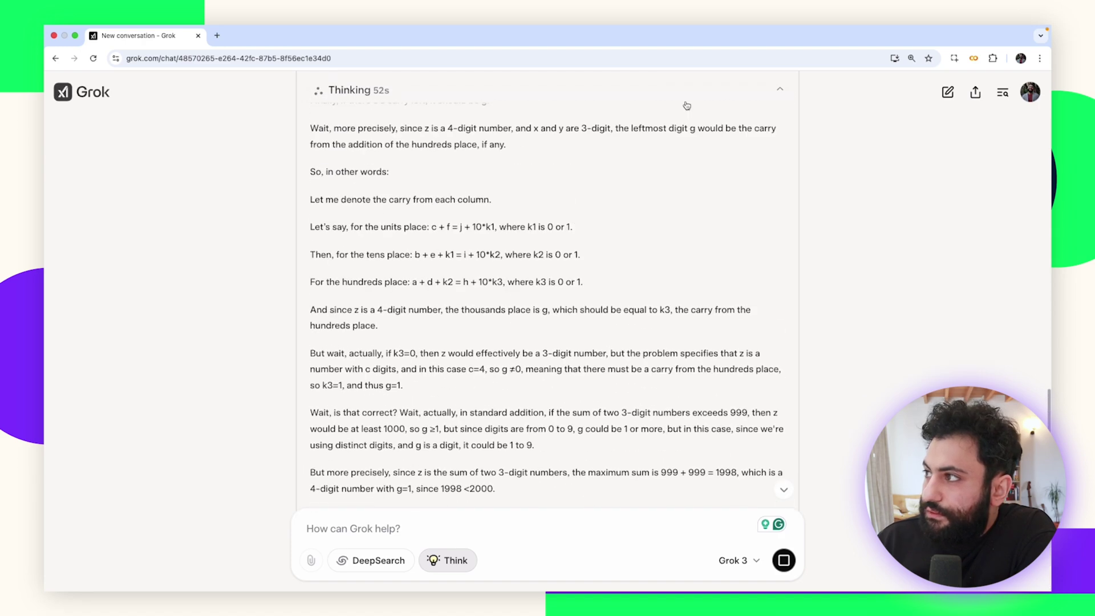
{"action": "left_click", "coordinate": [781, 91]}
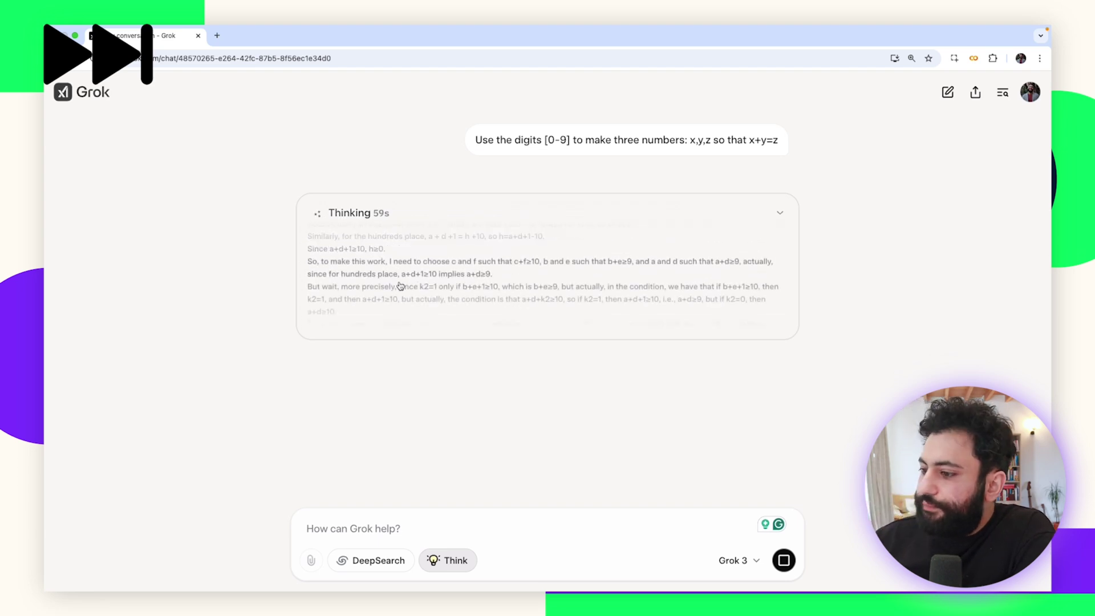
Follow the ongoing thinking trace as it tests candidate values for z, and collapse it
{"action": "left_click", "coordinate": [687, 300]}
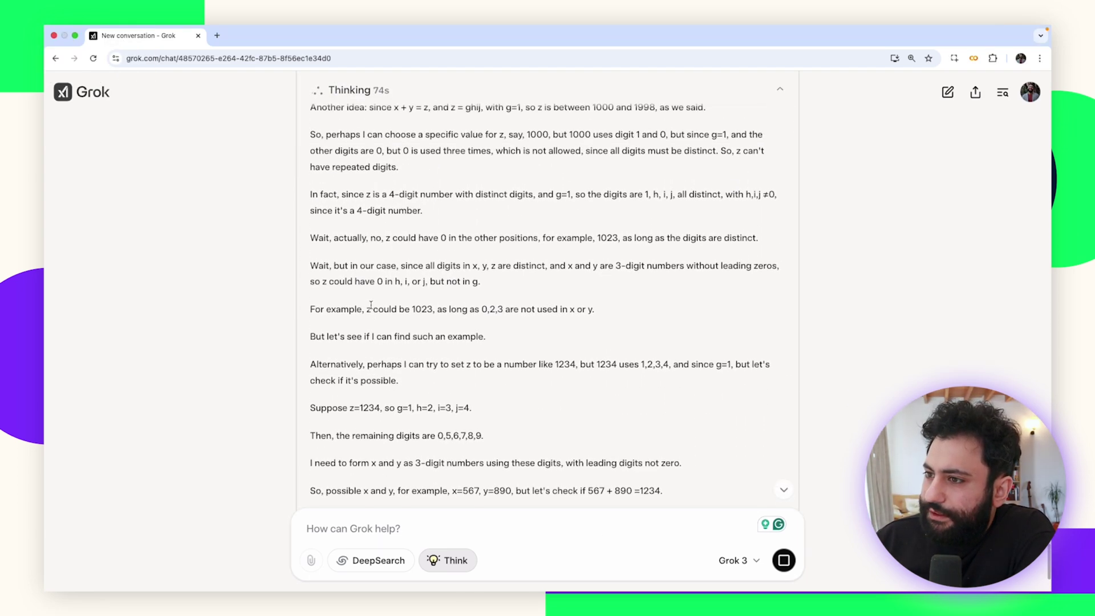
{"action": "scroll", "coordinate": [354, 299], "scroll_direction": "up", "scroll_amount": 1}
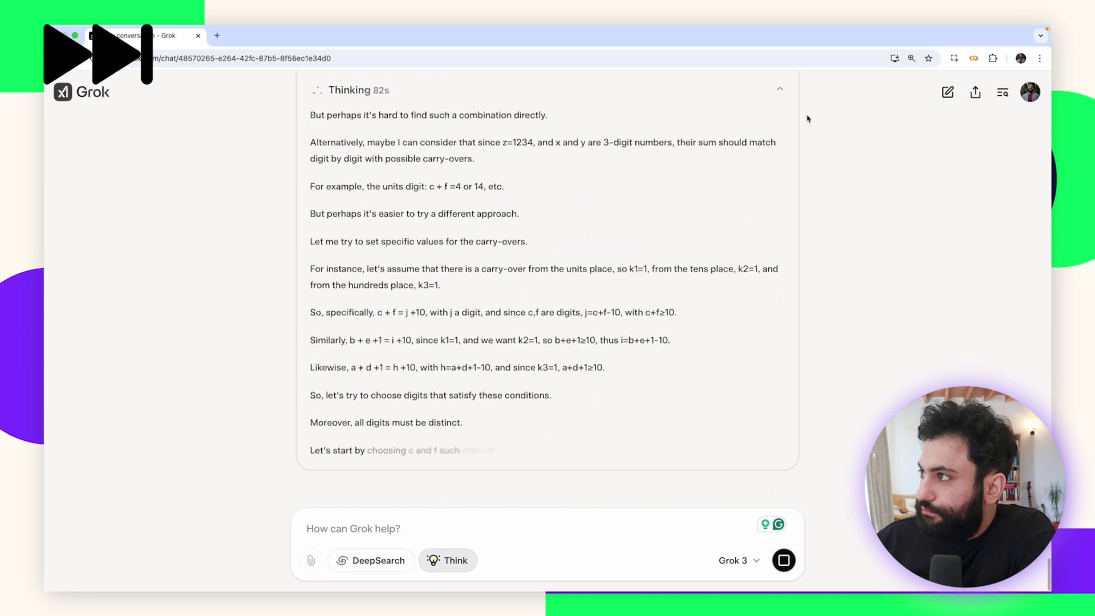
{"action": "left_click", "coordinate": [780, 89]}
{"action": "left_click", "coordinate": [479, 303]}
{"action": "left_click", "coordinate": [780, 92]}
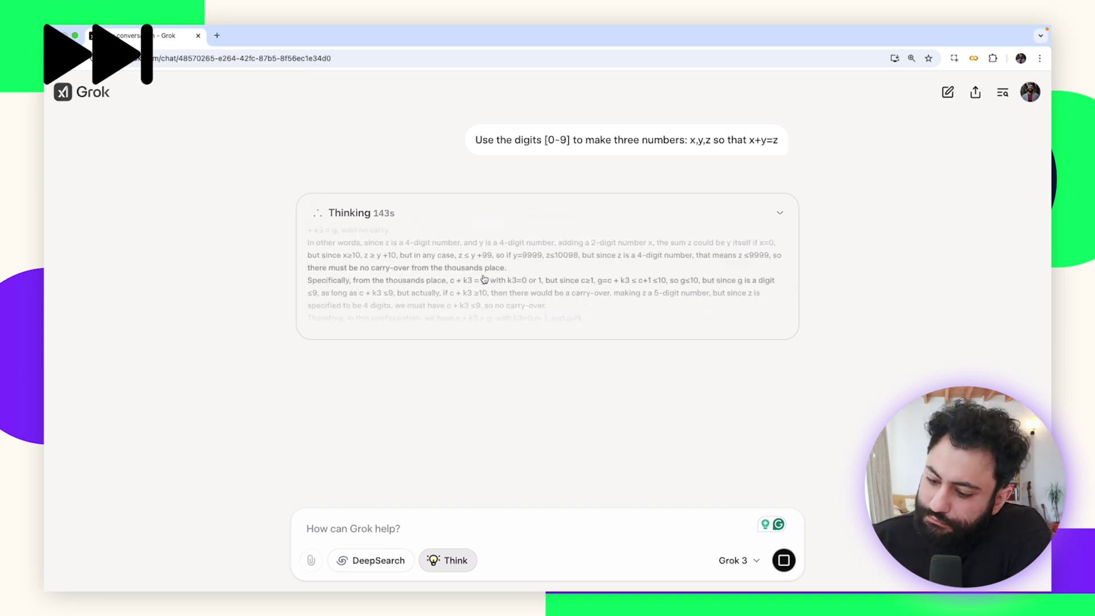
Read the finished answer, examining the final x, y and z values, the problem setup and the column-by-column addition
{"action": "scroll", "coordinate": [461, 382], "scroll_direction": "down", "scroll_amount": 10}
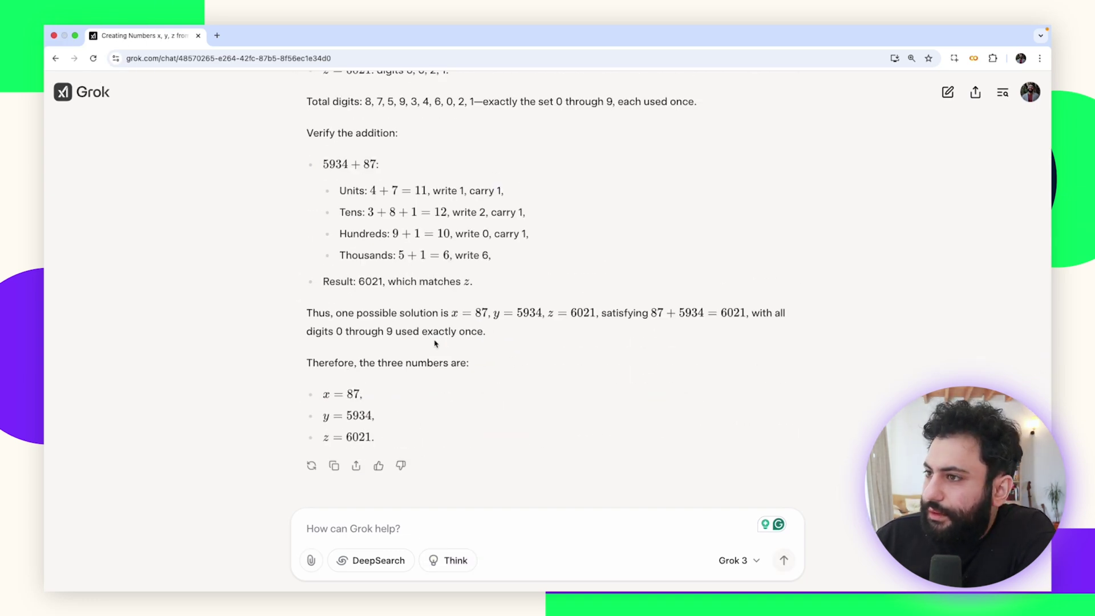
{"action": "scroll", "coordinate": [434, 365], "scroll_direction": "up", "scroll_amount": 10}
{"action": "scroll", "coordinate": [434, 342], "scroll_direction": "up", "scroll_amount": 10}
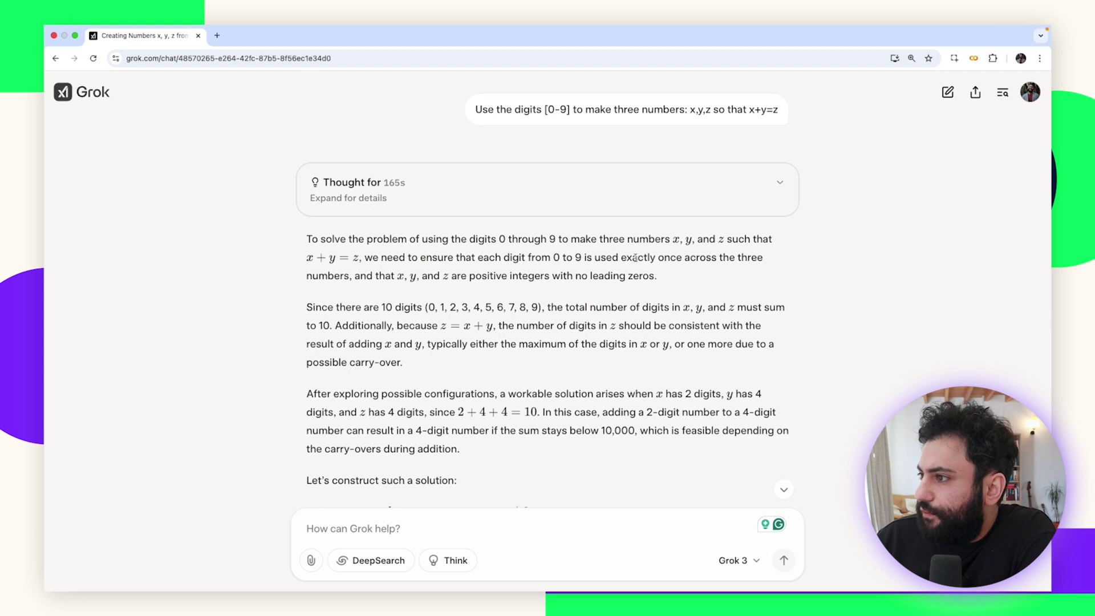
{"action": "scroll", "coordinate": [414, 321], "scroll_direction": "down", "scroll_amount": 1}
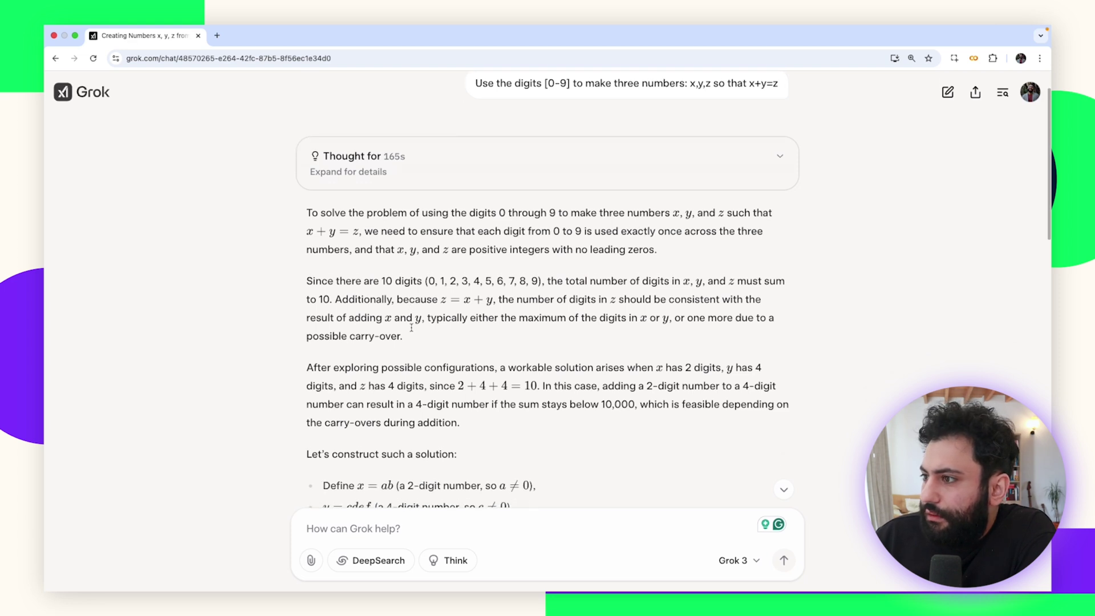
{"action": "scroll", "coordinate": [564, 299], "scroll_direction": "down", "scroll_amount": 4}
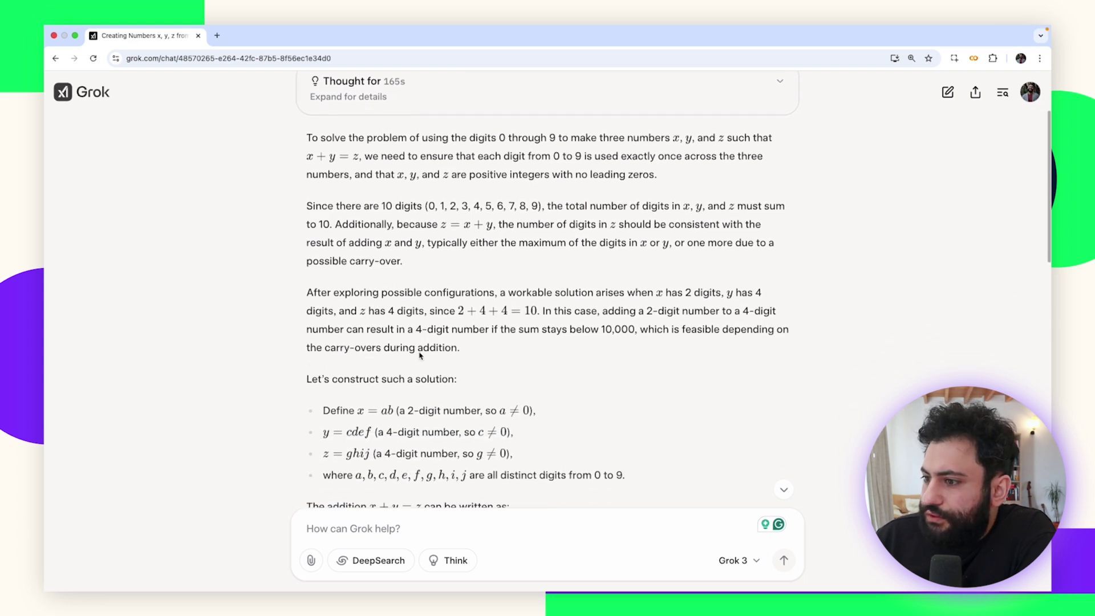
{"action": "scroll", "coordinate": [342, 353], "scroll_direction": "down", "scroll_amount": 1}
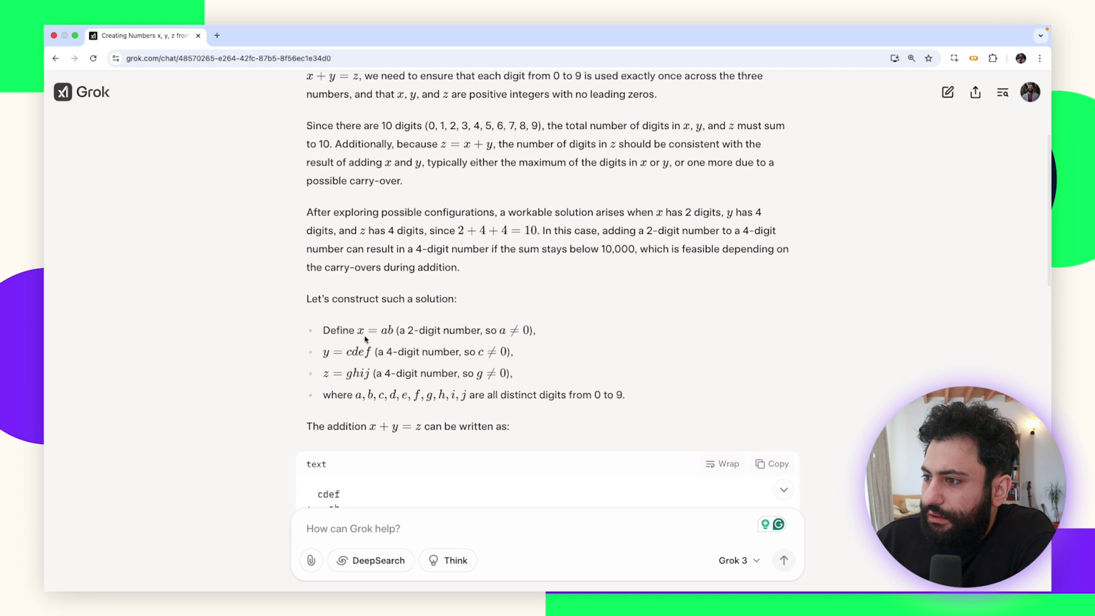
{"action": "scroll", "coordinate": [344, 383], "scroll_direction": "down", "scroll_amount": 5}
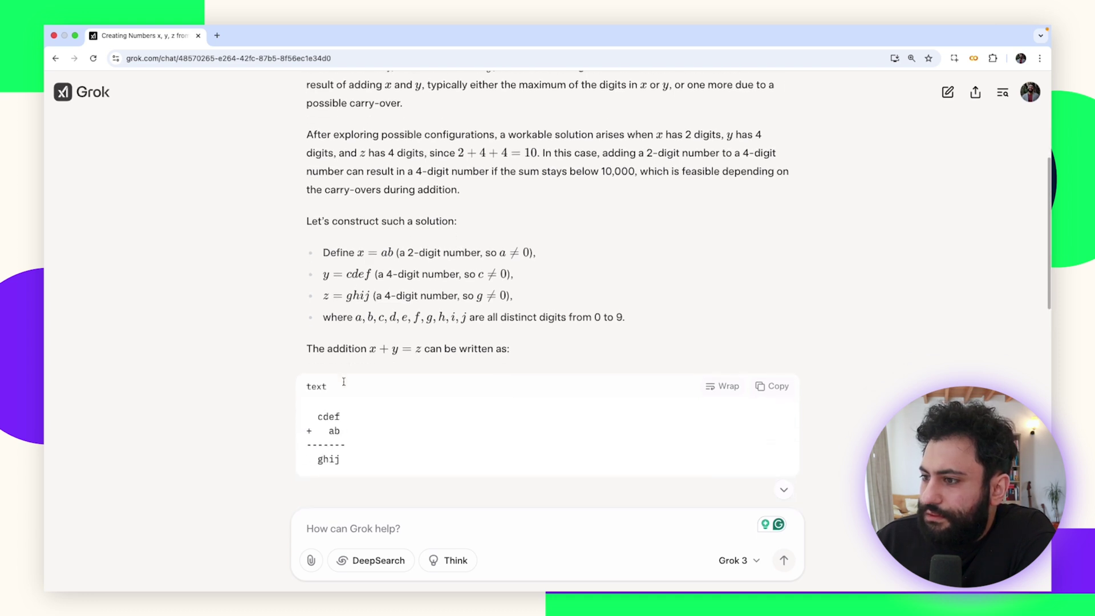
{"action": "scroll", "coordinate": [344, 383], "scroll_direction": "down", "scroll_amount": 5}
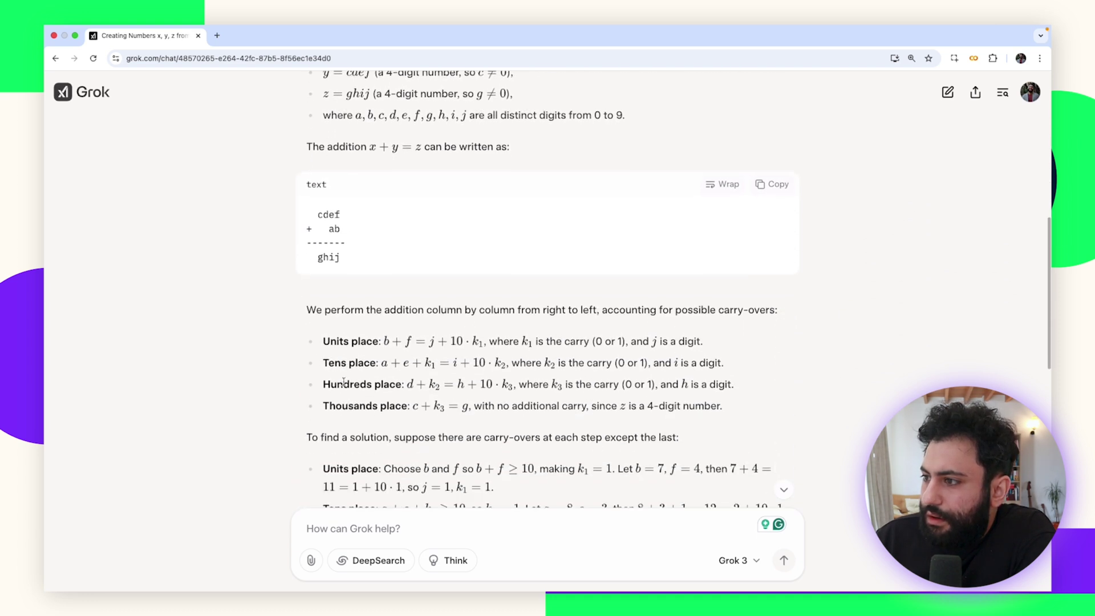
{"action": "scroll", "coordinate": [344, 381], "scroll_direction": "down", "scroll_amount": 8}
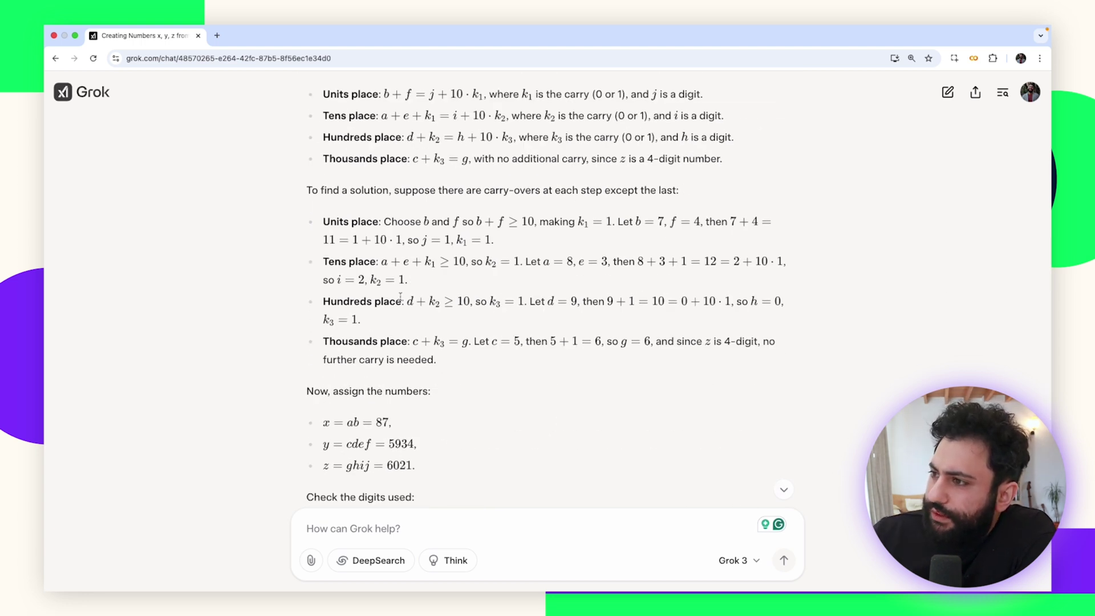
{"action": "scroll", "coordinate": [400, 296], "scroll_direction": "down", "scroll_amount": 1}
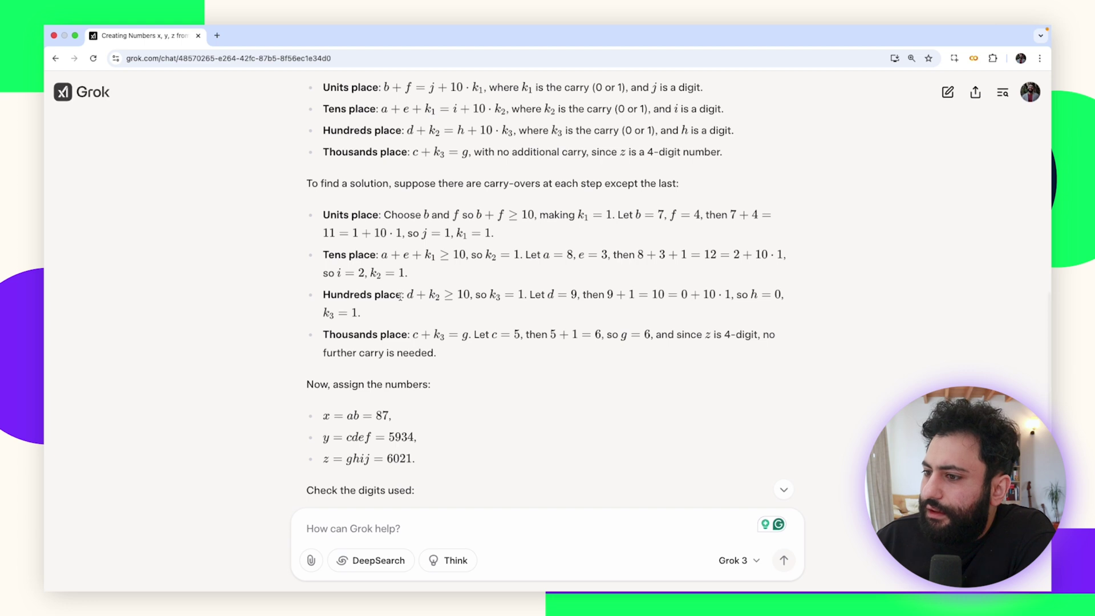
Read the rest of the digit puzzle answer, covering the carry-over choices, number assignment, digits-used check and addition verification
{"action": "scroll", "coordinate": [400, 296], "scroll_direction": "down", "scroll_amount": 2}
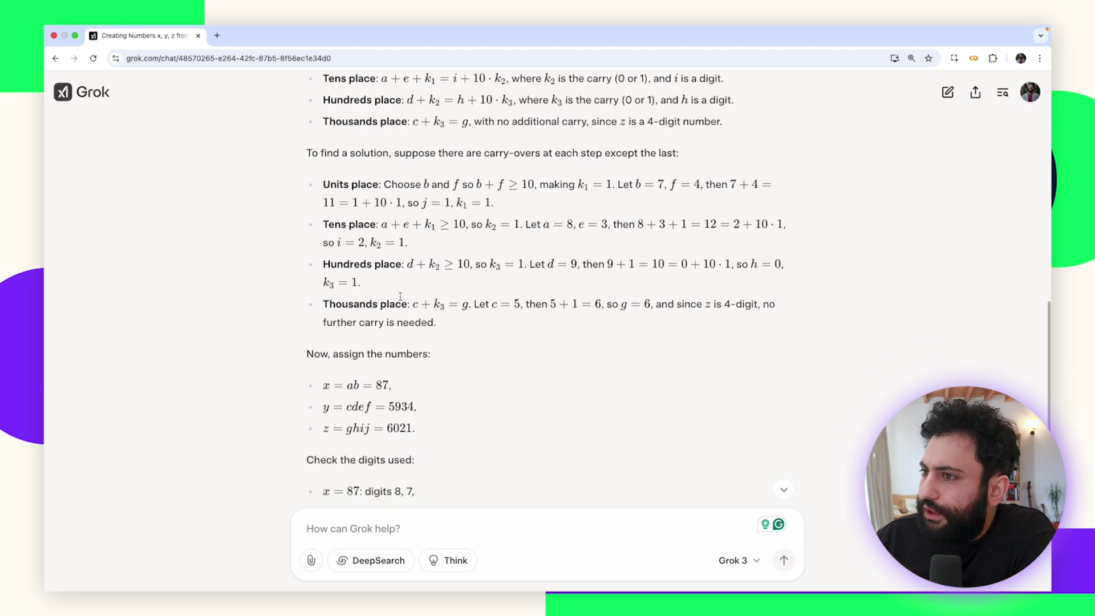
{"action": "scroll", "coordinate": [400, 296], "scroll_direction": "down", "scroll_amount": 1}
{"action": "scroll", "coordinate": [401, 296], "scroll_direction": "down", "scroll_amount": 5}
{"action": "scroll", "coordinate": [400, 296], "scroll_direction": "down", "scroll_amount": 6}
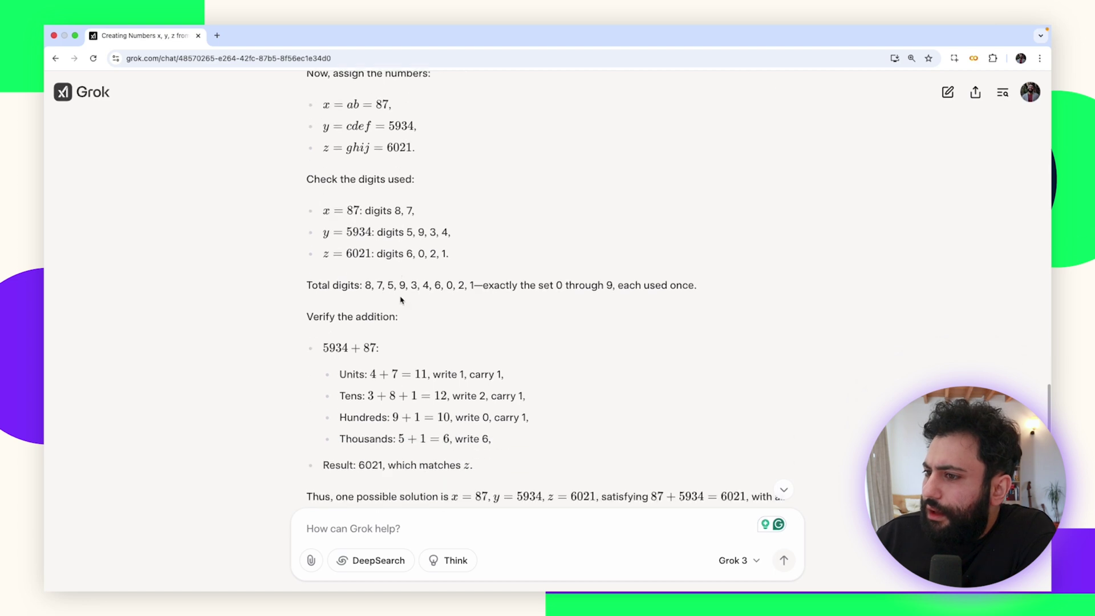
Check the proposed x, y and z values in the concluding sentence against the final list of three numbers
{"action": "left_click", "coordinate": [385, 311]}
{"action": "left_click", "coordinate": [474, 314]}
{"action": "left_click_drag", "start_coordinate": [474, 314], "coordinate": [543, 322]}
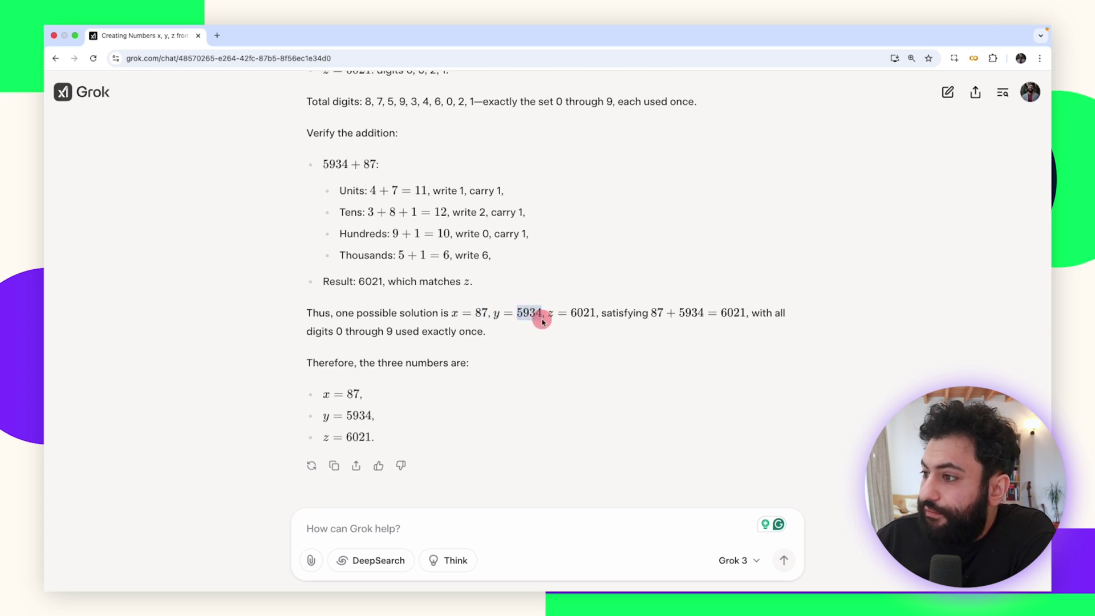
{"action": "double_click", "coordinate": [587, 316]}
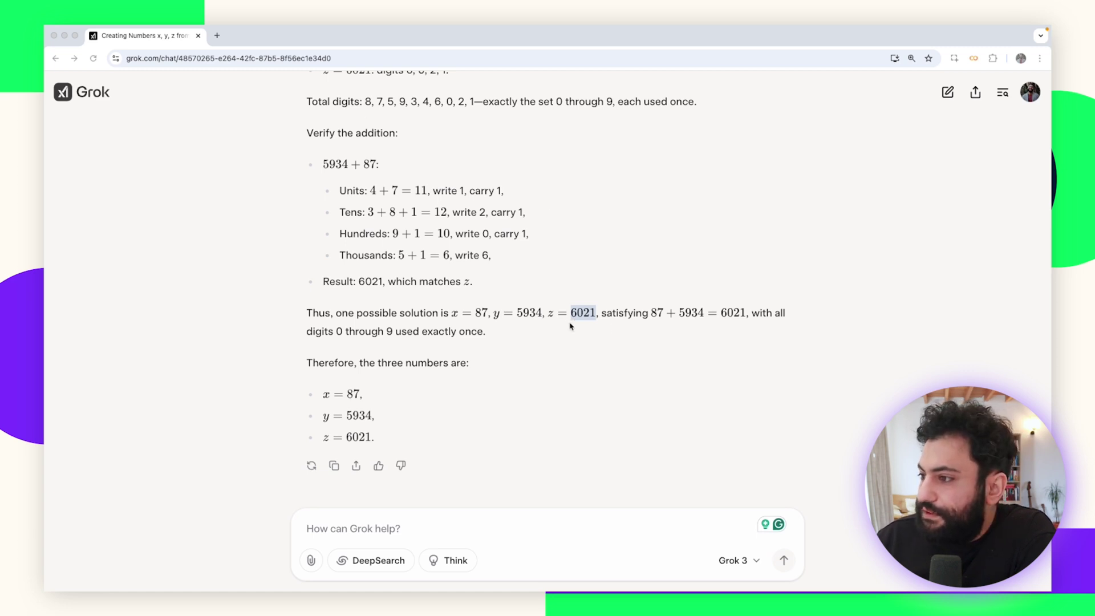
{"action": "left_click", "coordinate": [350, 396]}
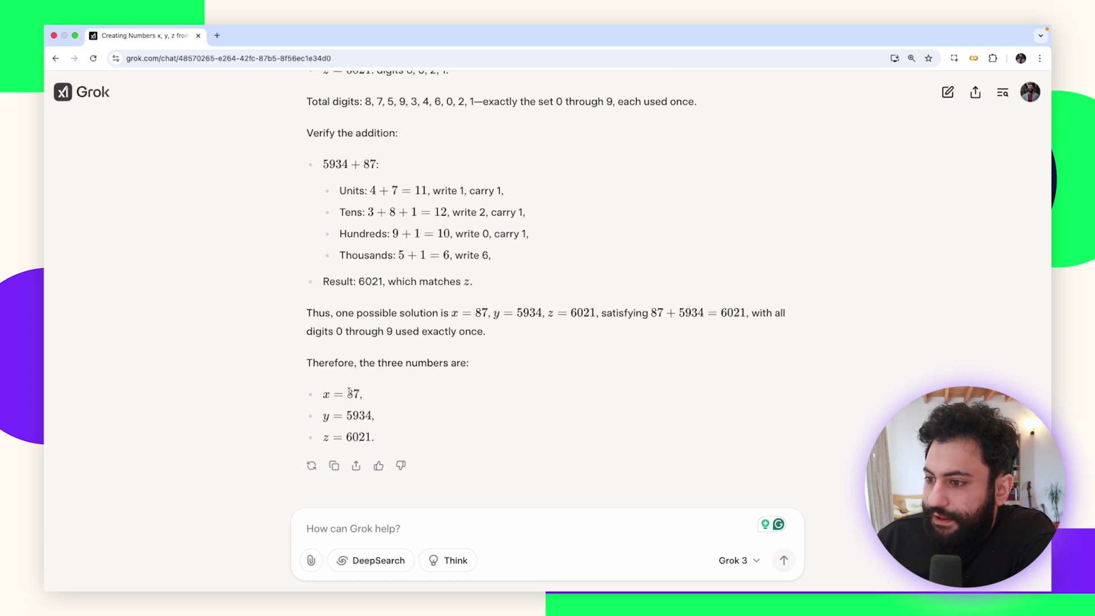
{"action": "left_click", "coordinate": [356, 437]}
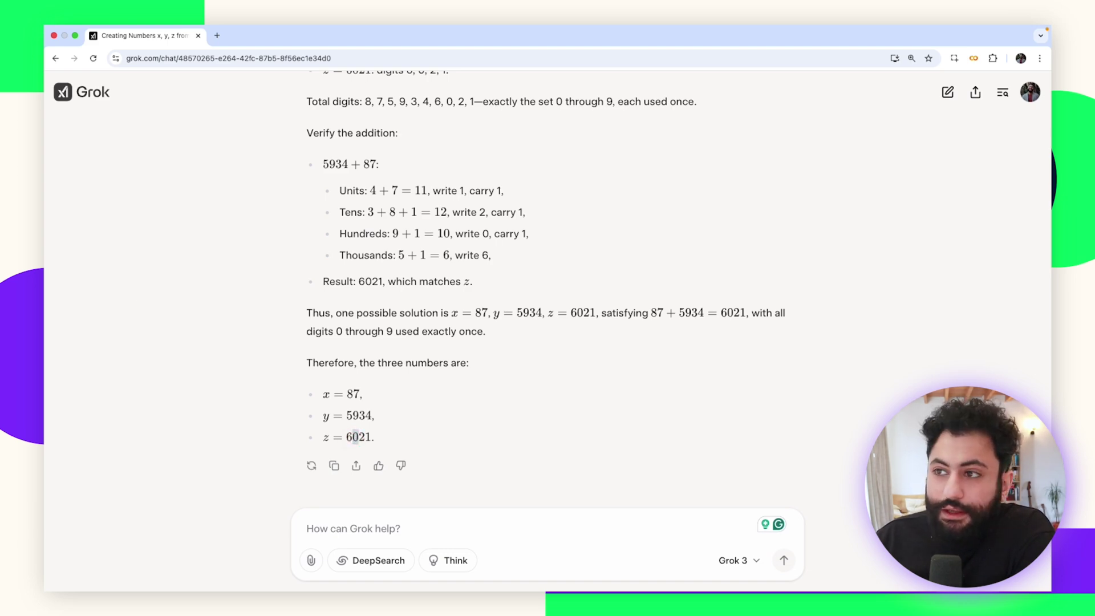
{"action": "scroll", "coordinate": [536, 317], "scroll_direction": "up", "scroll_amount": 10}
{"action": "scroll", "coordinate": [536, 317], "scroll_direction": "up", "scroll_amount": 10}
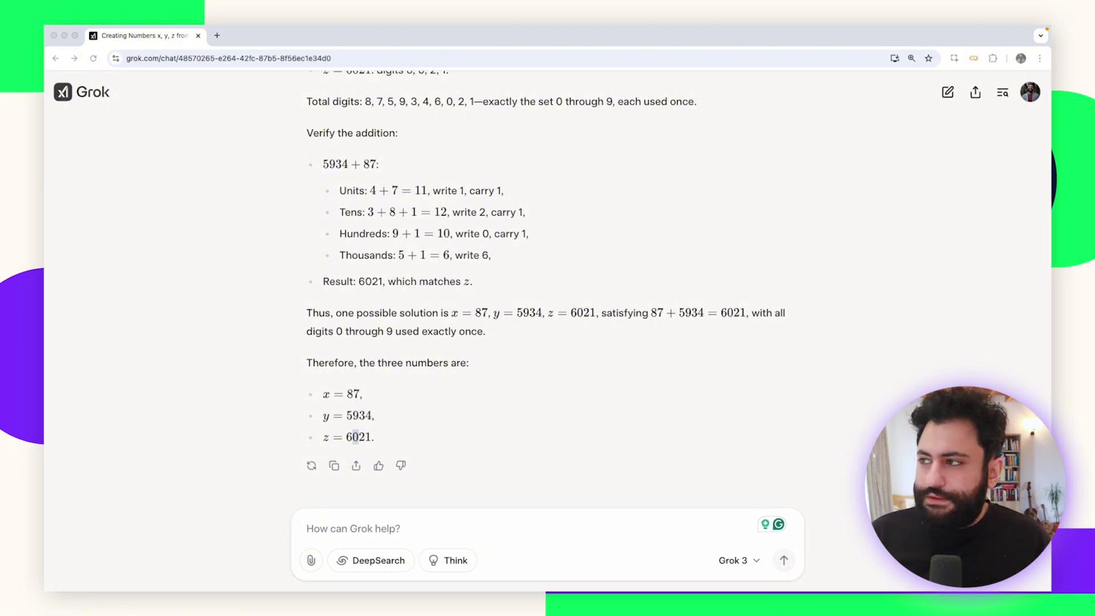
Start a new chat, enter the city-run prompt asking to fix the Python function find_person(names) with its code, and turn on Think mode
{"action": "left_click", "coordinate": [947, 96]}
{"action": "left_click", "coordinate": [948, 100]}
{"action": "left_click", "coordinate": [391, 320]}
{"action": "type", "text": "People participating in a city run had to write down their names when starting and ending the race. We know that exactly one person didn't finish the race. This Python function is trying to find out the name of that person but it doesn't work. Fix it.   def find_person(names):   freq = {}   # Calculate the frequency of each name   for name in names:     if name not in freq:       freq[name] = 0     freq[name] += 1   # Find the name that appears only once   for name in names:     if freq[name] == 1:       return name   return None"}
{"action": "left_click", "coordinate": [442, 450]}
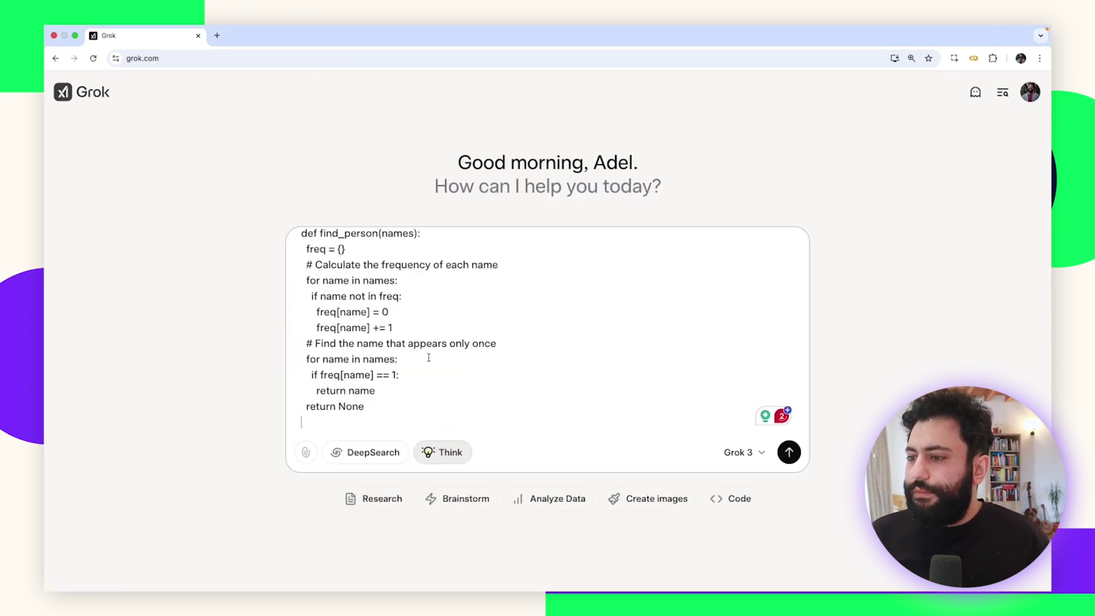
Review the prompt's city-run problem statement and the find_person code that initialises and counts each name's frequency
{"action": "scroll", "coordinate": [428, 359], "scroll_direction": "up", "scroll_amount": 5}
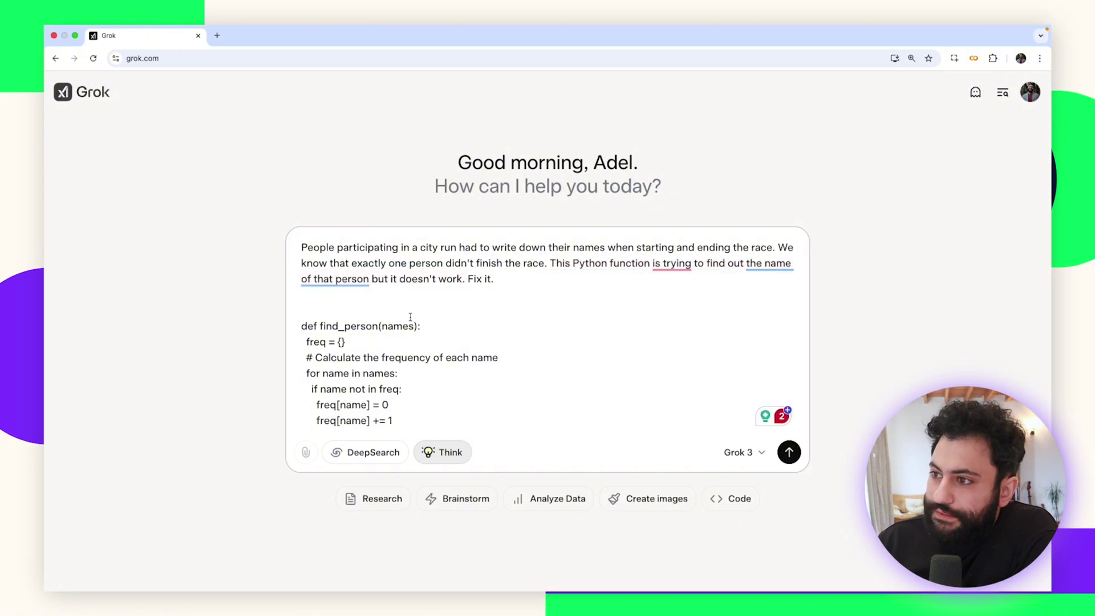
{"action": "scroll", "coordinate": [416, 318], "scroll_direction": "down", "scroll_amount": 2}
{"action": "scroll", "coordinate": [416, 318], "scroll_direction": "up", "scroll_amount": 1}
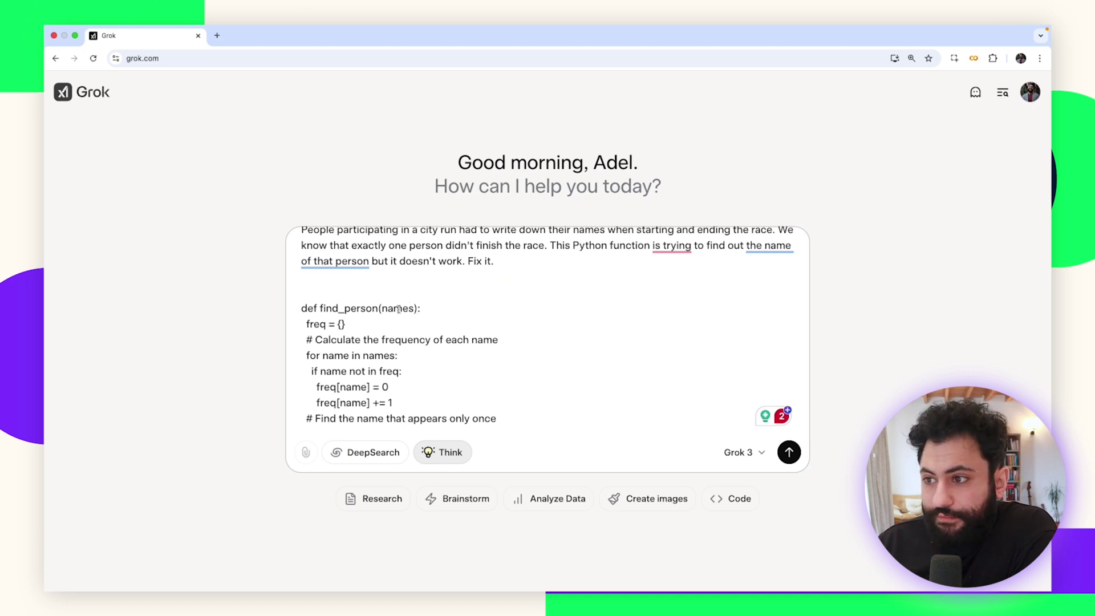
{"action": "scroll", "coordinate": [408, 299], "scroll_direction": "down", "scroll_amount": 3}
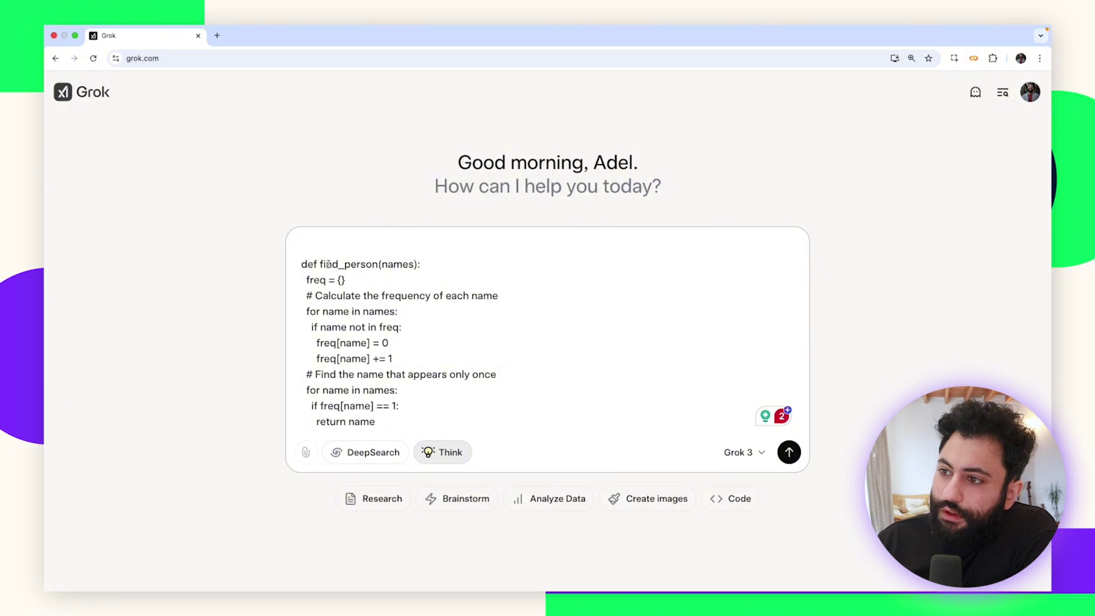
{"action": "scroll", "coordinate": [341, 278], "scroll_direction": "down", "scroll_amount": 1}
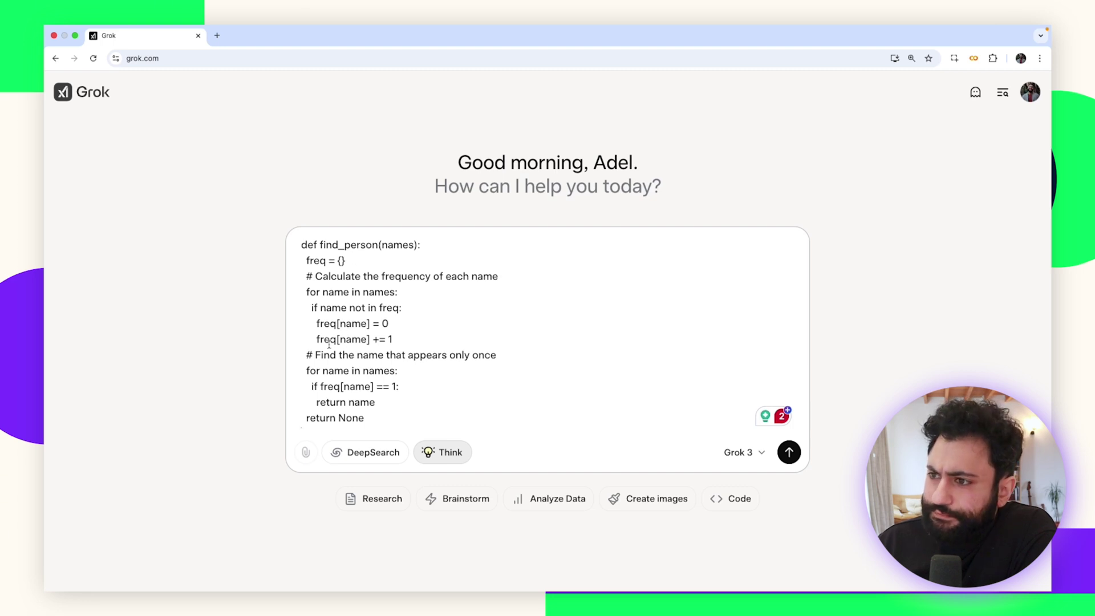
{"action": "scroll", "coordinate": [330, 342], "scroll_direction": "down", "scroll_amount": 1}
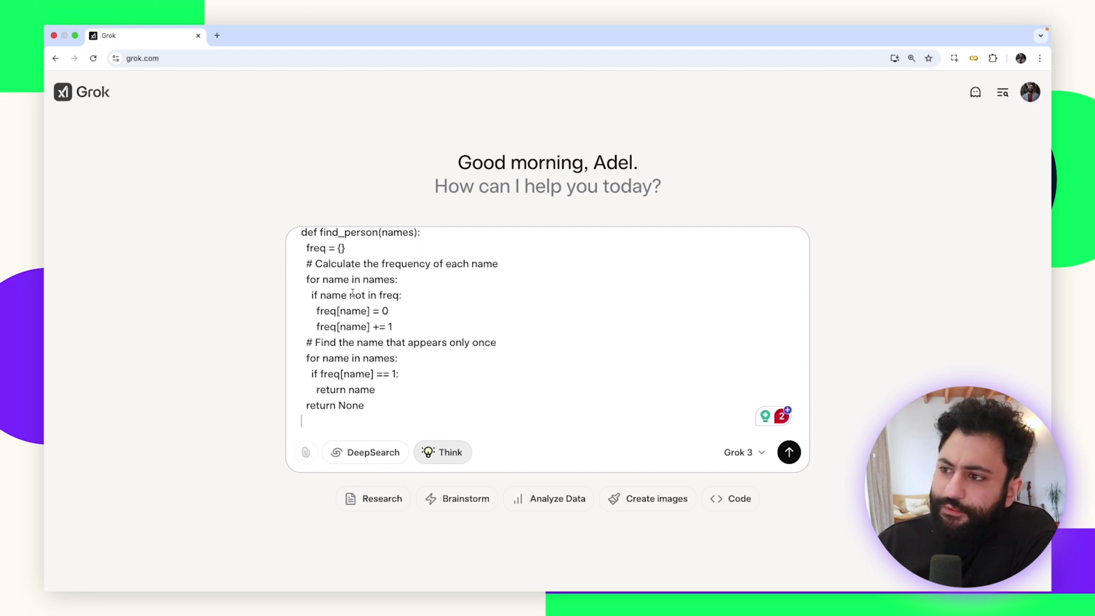
{"action": "left_click_drag", "start_coordinate": [345, 311], "coordinate": [399, 311]}
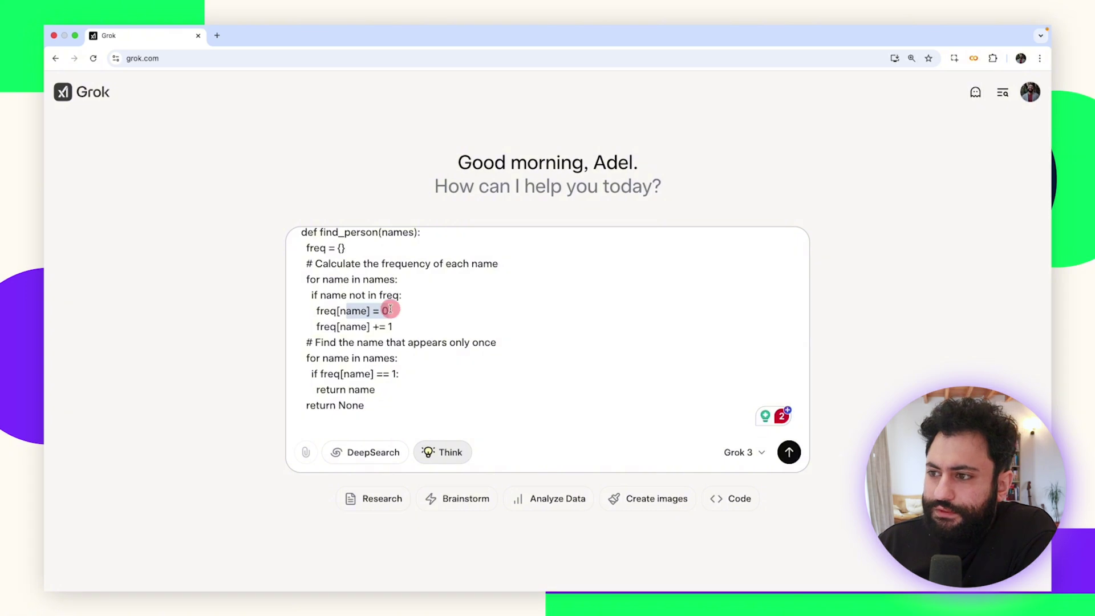
{"action": "left_click", "coordinate": [317, 311]}
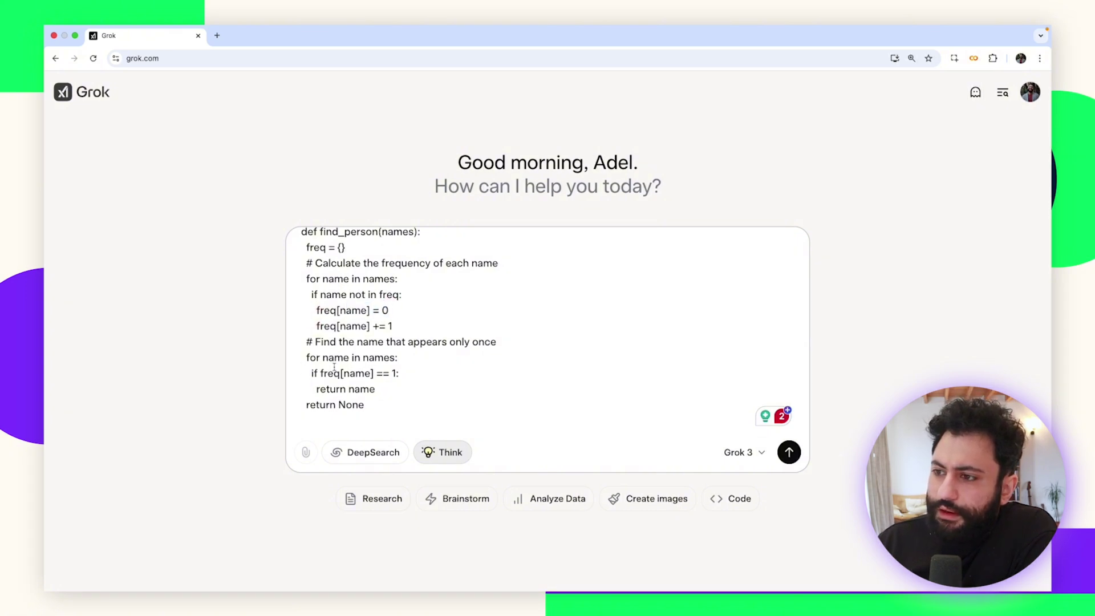
Examine the second half of the prompt's function, from the 'appears only once' comment through the freq[name] == 1 check to the return statements
{"action": "left_click", "coordinate": [343, 342]}
{"action": "left_click", "coordinate": [479, 348]}
{"action": "left_click_drag", "start_coordinate": [480, 348], "coordinate": [316, 343]}
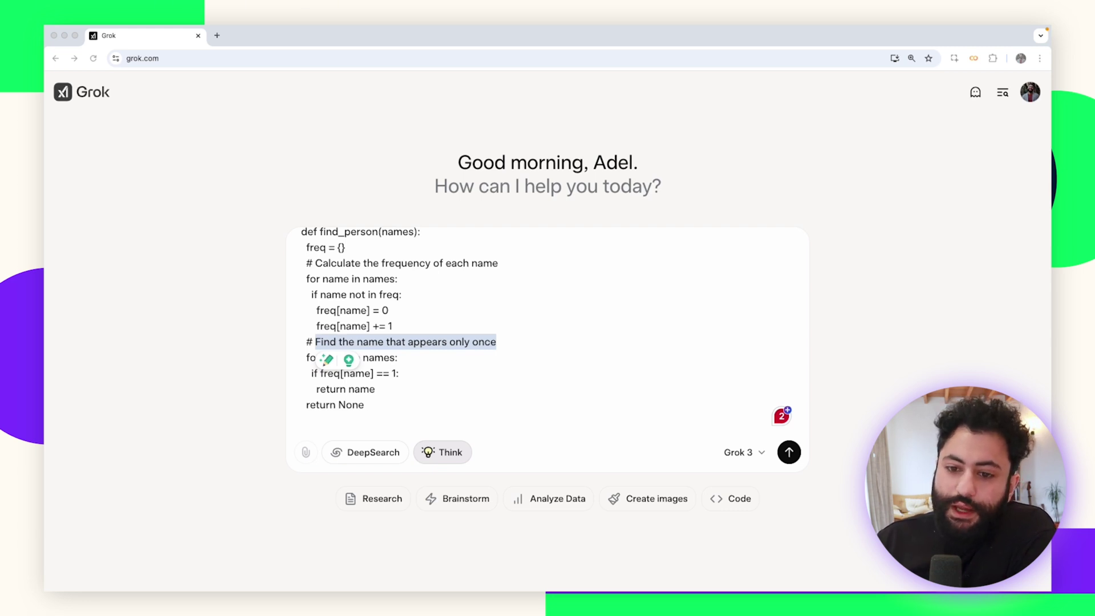
{"action": "left_click", "coordinate": [410, 355]}
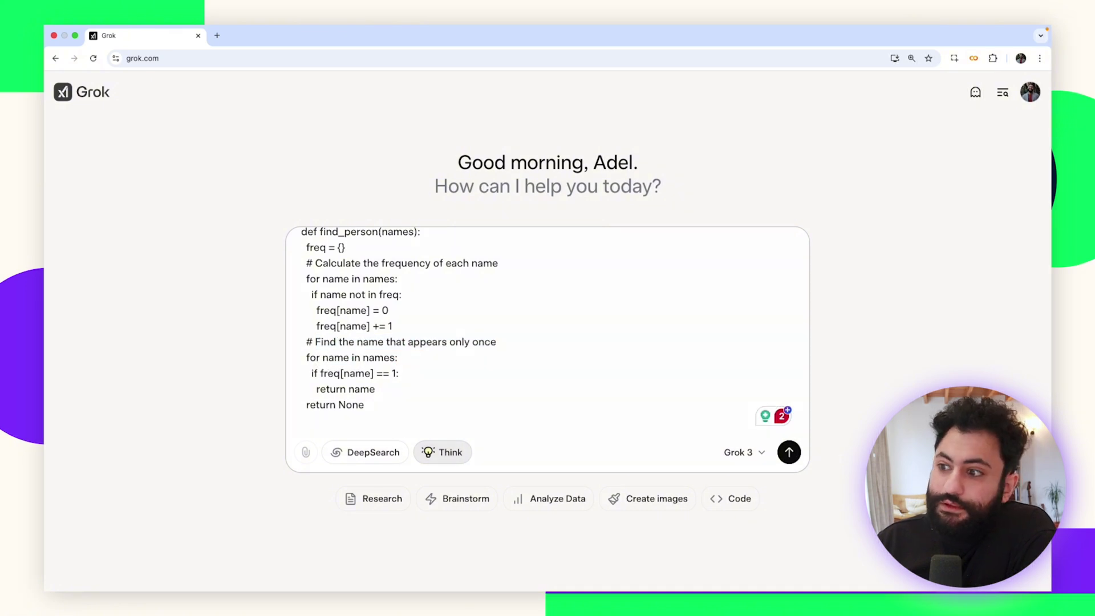
{"action": "left_click_drag", "start_coordinate": [322, 373], "coordinate": [411, 381]}
{"action": "left_click", "coordinate": [391, 387]}
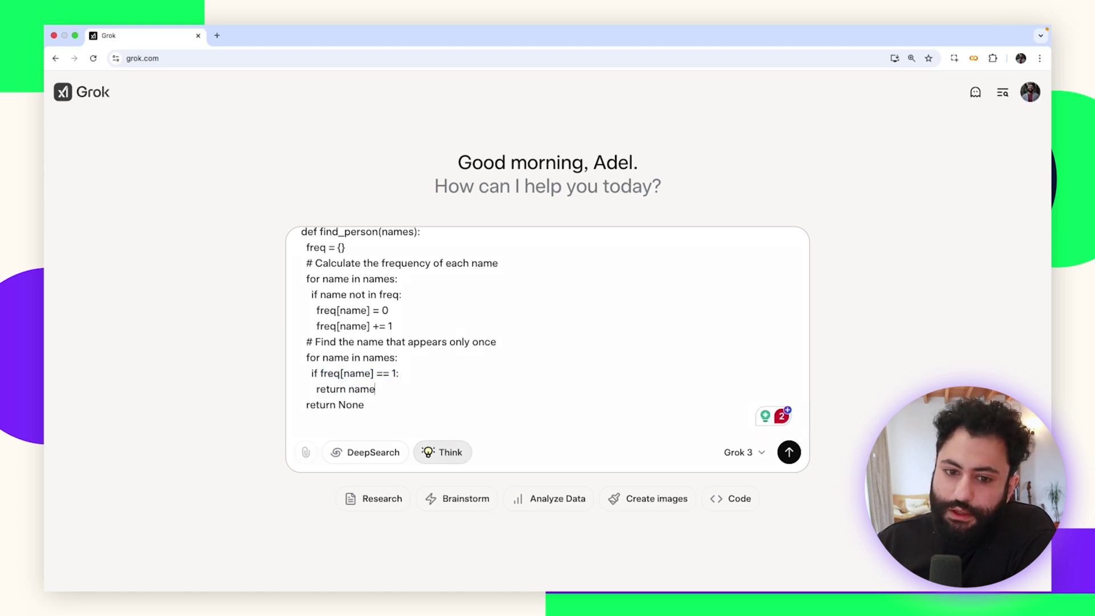
{"action": "left_click", "coordinate": [413, 424]}
{"action": "left_click", "coordinate": [393, 396], "text": "shift"}
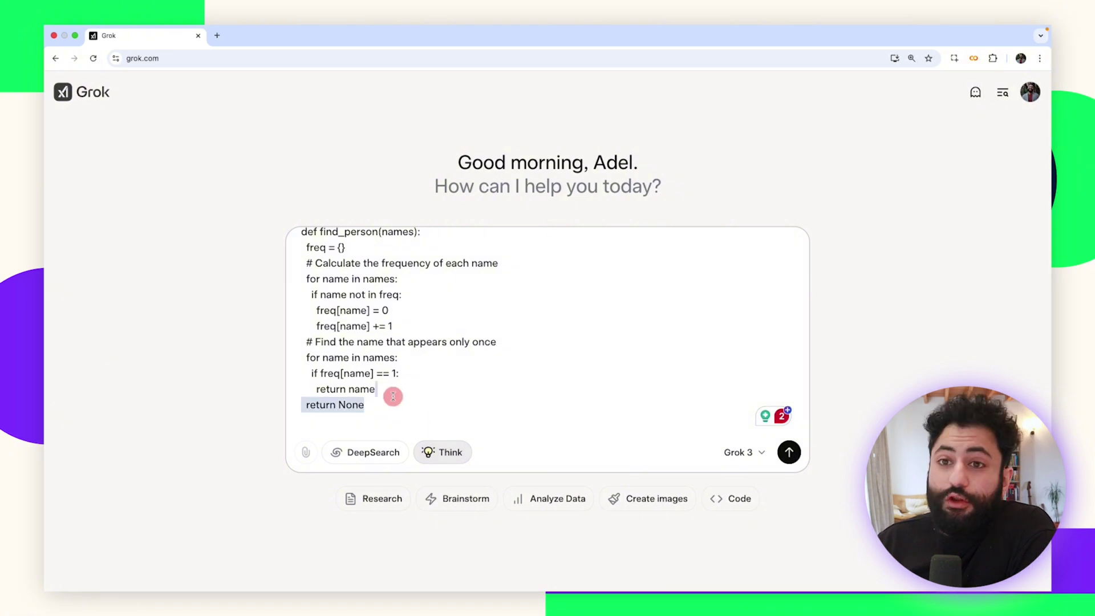
Remove the trailing blank line after return None in the prompt and submit it
{"action": "left_click", "coordinate": [373, 416]}
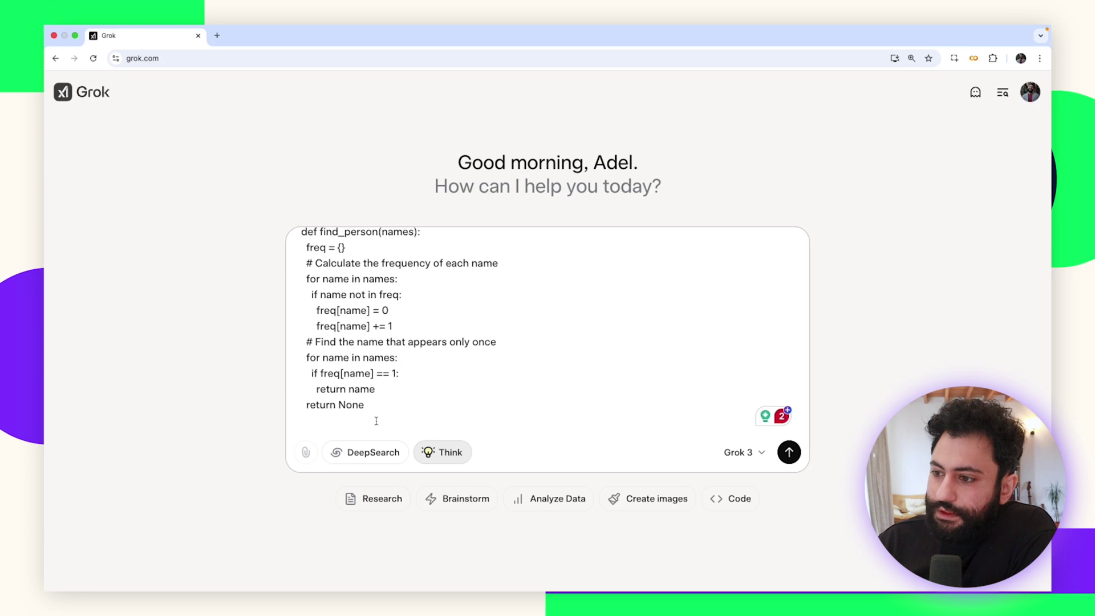
{"action": "key", "text": "BackSpace"}
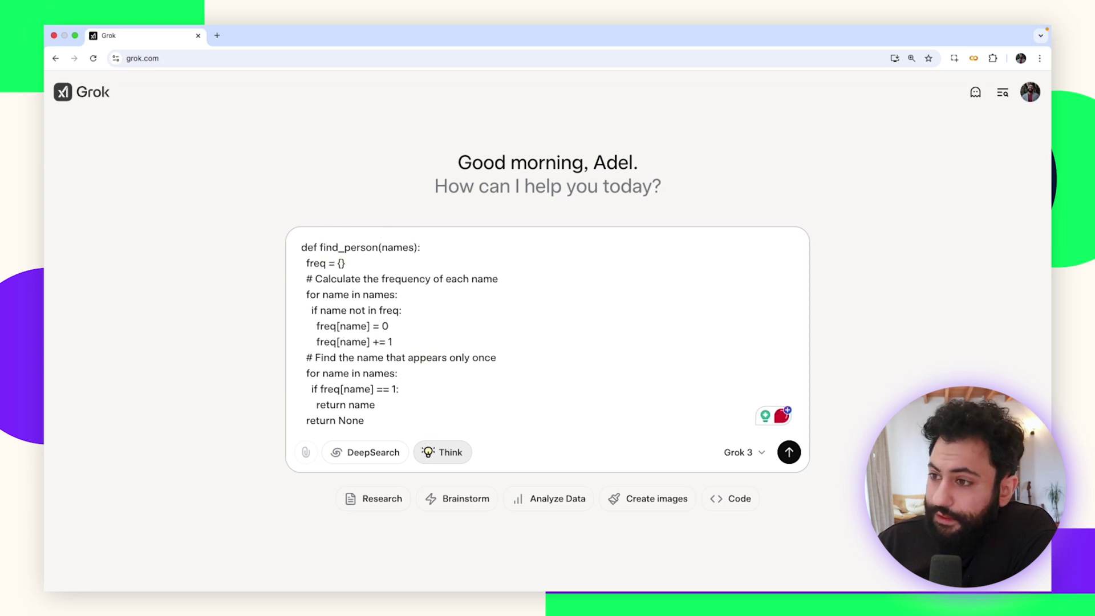
{"action": "key", "text": "Return"}
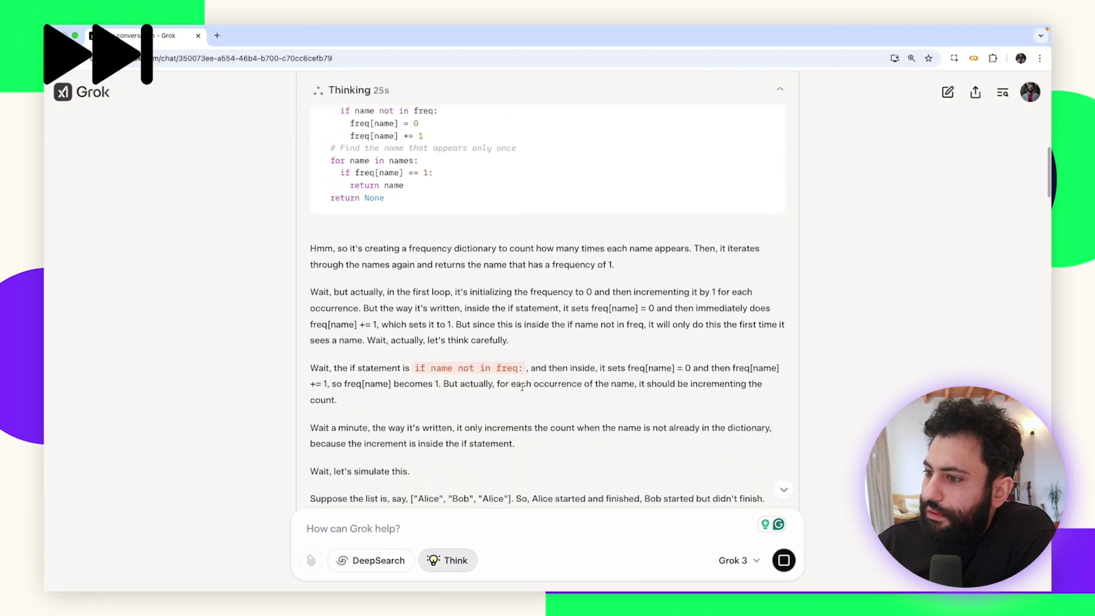
Read the thinking trace's simulation of the function on an example name list and its diagnosis of the counting bug
{"action": "left_click_drag", "start_coordinate": [381, 210], "coordinate": [576, 306]}
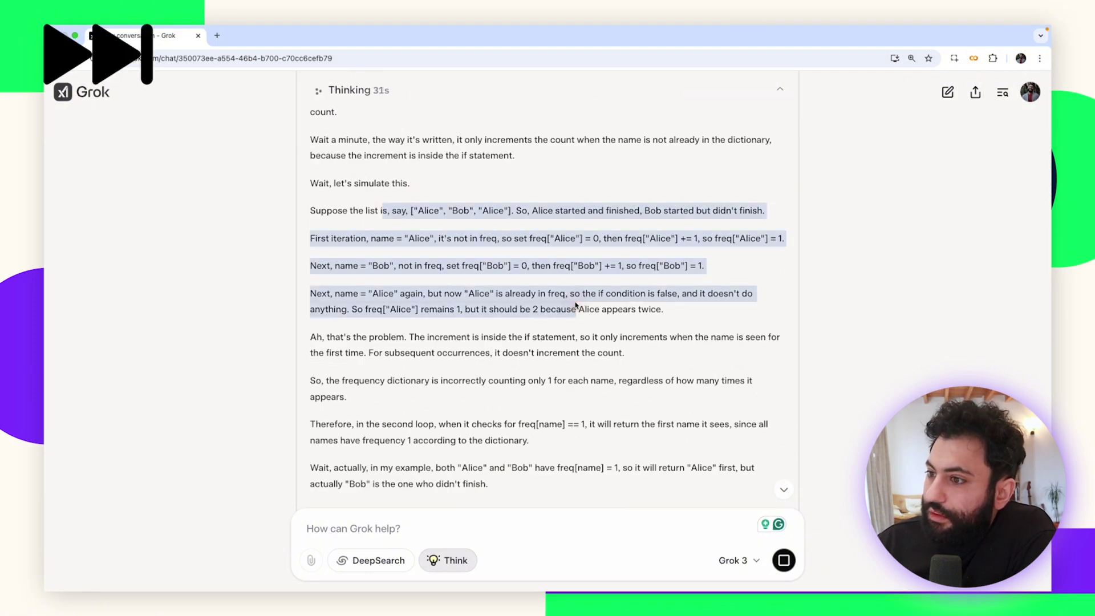
{"action": "left_click", "coordinate": [575, 305]}
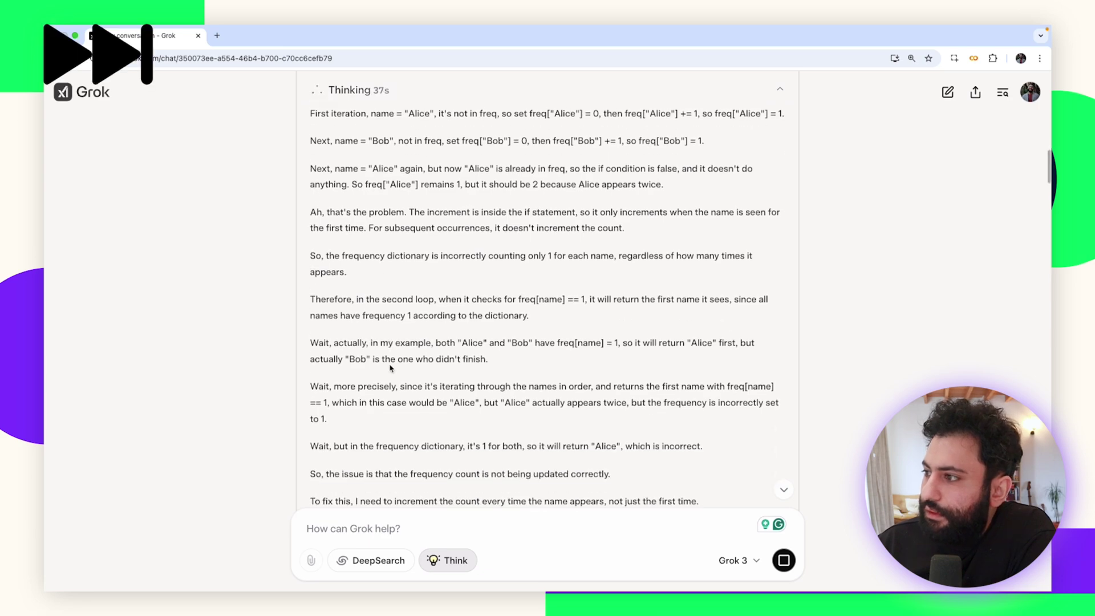
{"action": "left_click", "coordinate": [555, 277]}
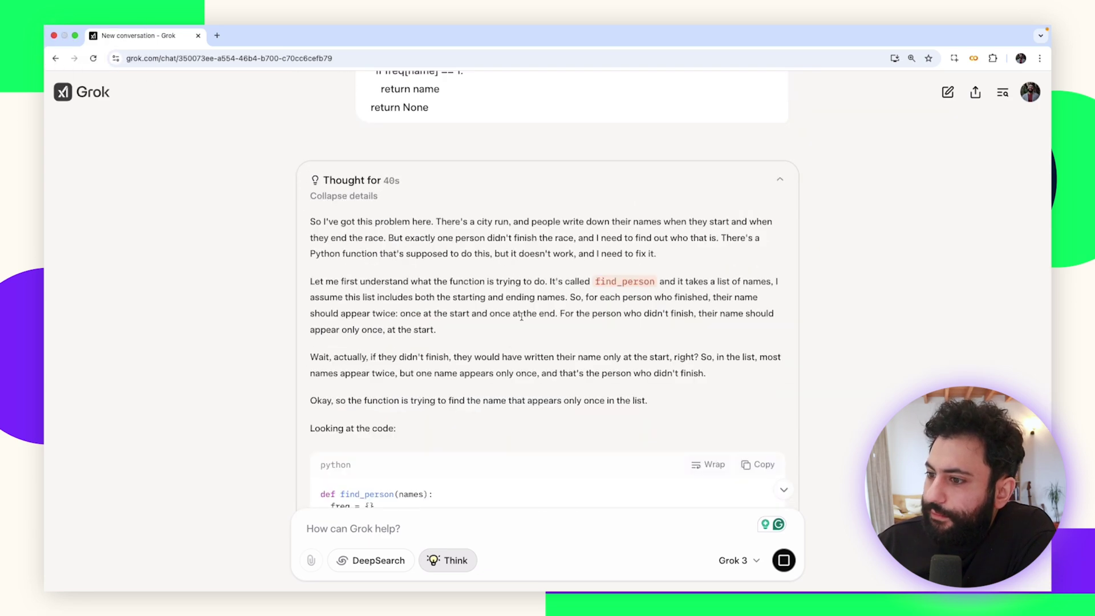
Skim the thinking trace and finished answer down to the corrected function, and return to the start of the answer
{"action": "scroll", "coordinate": [543, 347], "scroll_direction": "down", "scroll_amount": 10}
{"action": "scroll", "coordinate": [390, 311], "scroll_direction": "down", "scroll_amount": 5}
{"action": "scroll", "coordinate": [390, 311], "scroll_direction": "down", "scroll_amount": 15}
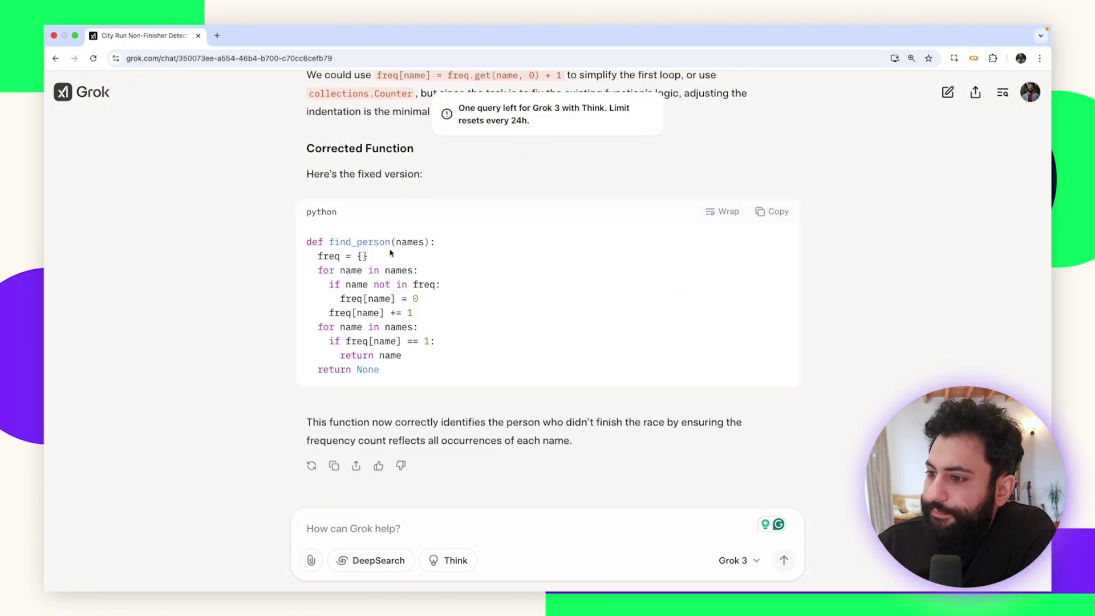
{"action": "scroll", "coordinate": [390, 251], "scroll_direction": "up", "scroll_amount": 10}
{"action": "scroll", "coordinate": [390, 249], "scroll_direction": "up", "scroll_amount": 15}
{"action": "scroll", "coordinate": [391, 252], "scroll_direction": "up", "scroll_amount": 10}
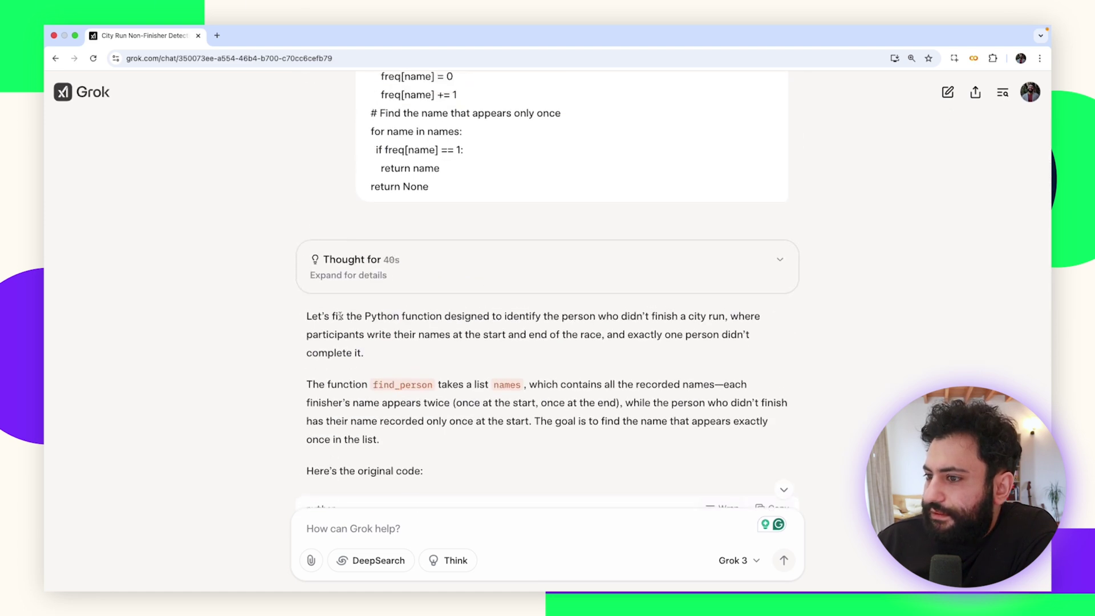
Read the answer's introduction, the original code and the start of the Identifying the Problem section
{"action": "scroll", "coordinate": [341, 316], "scroll_direction": "down", "scroll_amount": 2}
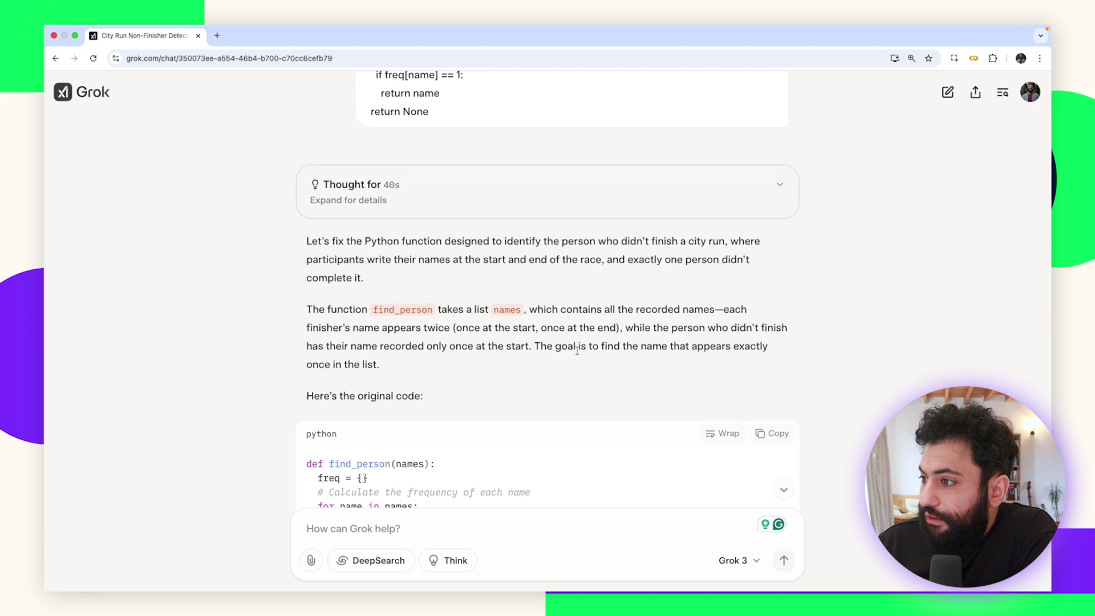
{"action": "scroll", "coordinate": [365, 365], "scroll_direction": "down", "scroll_amount": 5}
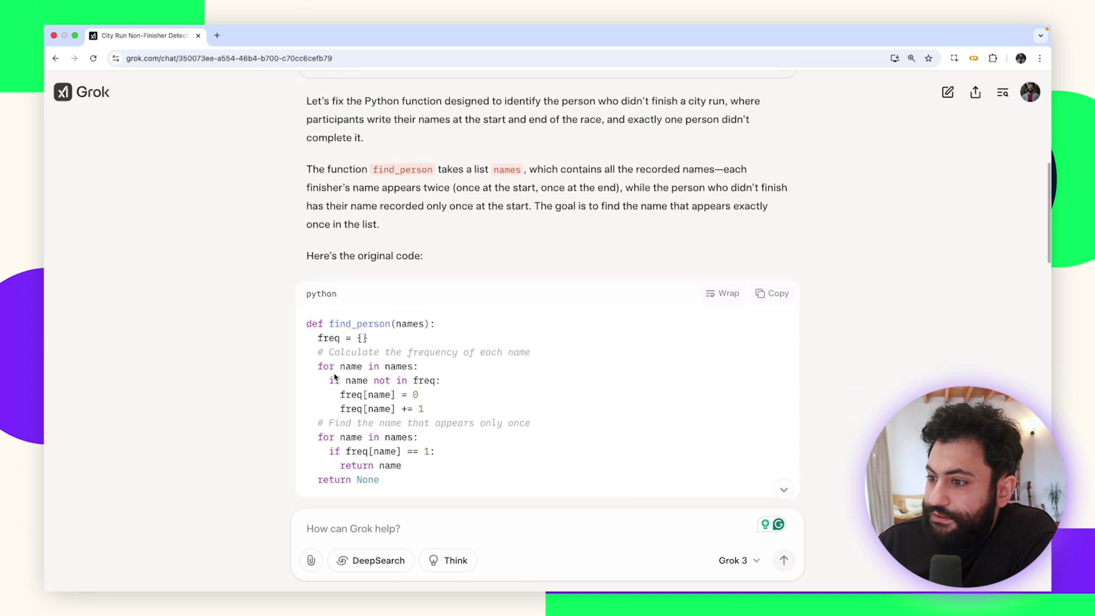
{"action": "scroll", "coordinate": [388, 326], "scroll_direction": "down", "scroll_amount": 2}
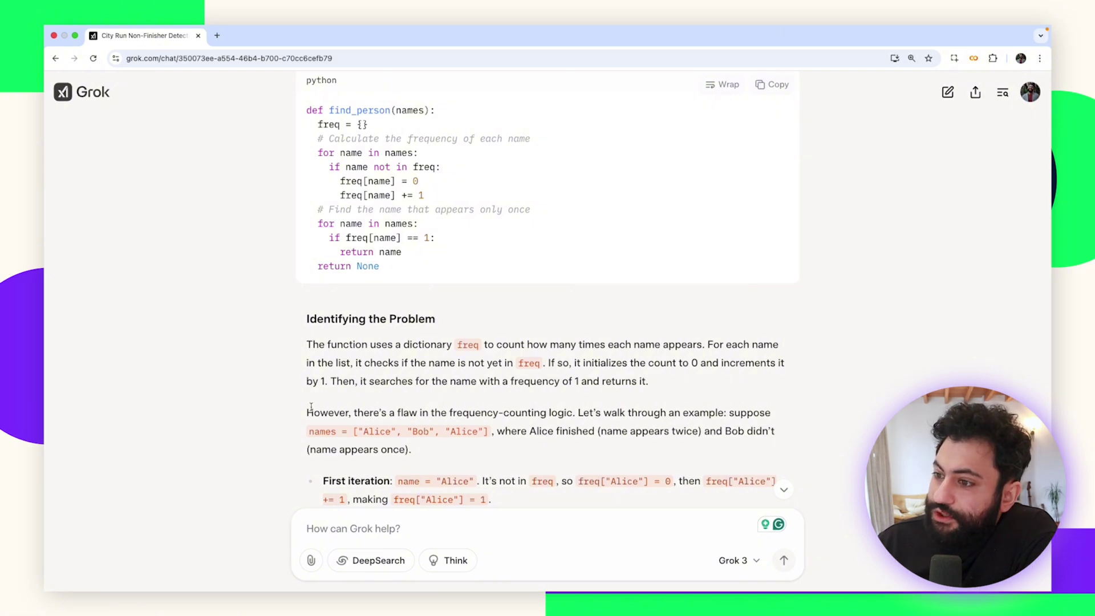
{"action": "scroll", "coordinate": [419, 368], "scroll_direction": "down", "scroll_amount": 1}
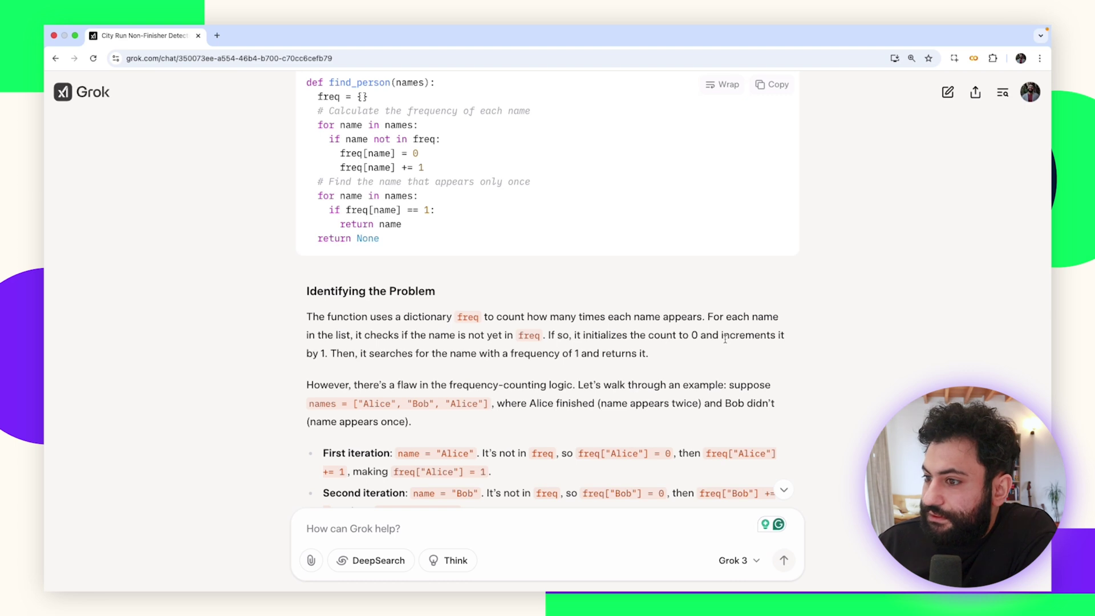
{"action": "triple_click", "coordinate": [379, 352]}
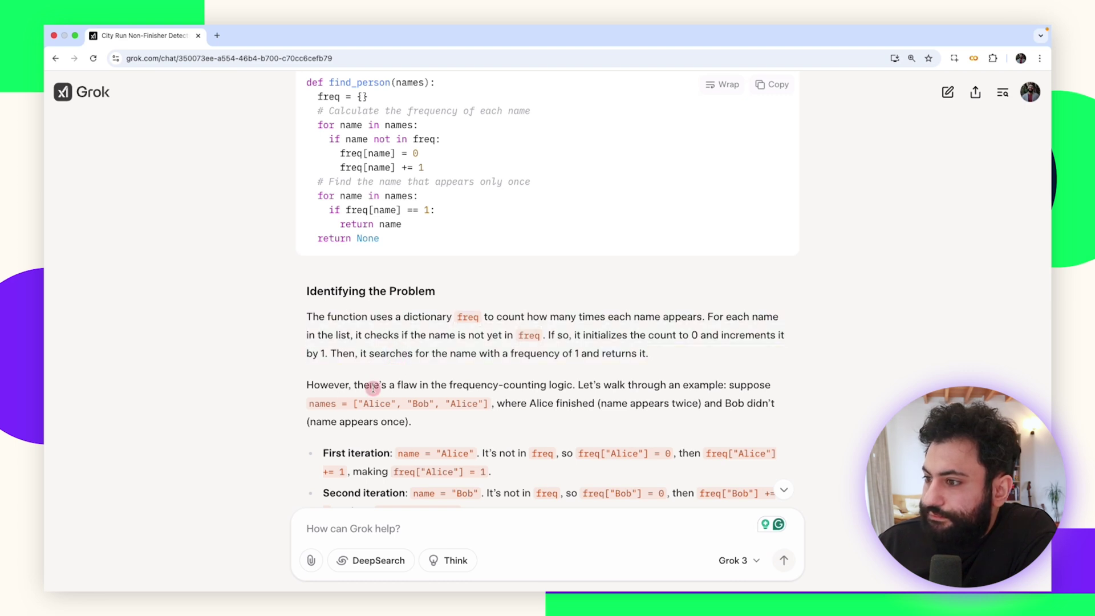
{"action": "triple_click", "coordinate": [373, 388]}
{"action": "triple_click", "coordinate": [599, 394]}
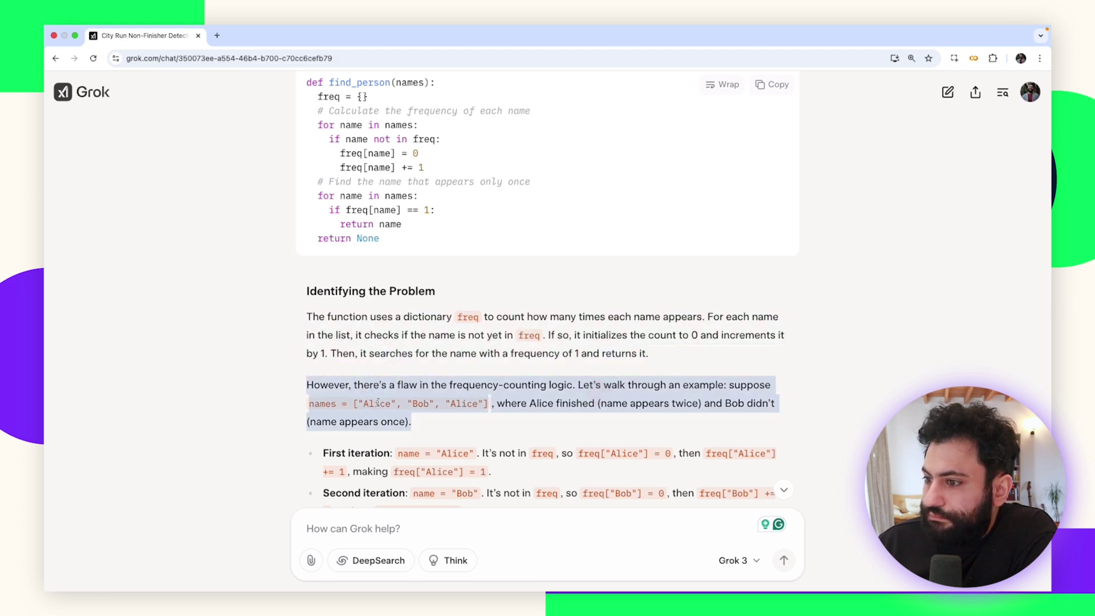
Examine the example names list and its iteration-by-iteration walkthrough in the problem explanation
{"action": "left_click", "coordinate": [346, 402]}
{"action": "left_click_drag", "start_coordinate": [364, 402], "coordinate": [474, 403]}
{"action": "triple_click", "coordinate": [545, 402]}
{"action": "left_click", "coordinate": [370, 408]}
{"action": "scroll", "coordinate": [369, 408], "scroll_direction": "down", "scroll_amount": 5}
{"action": "triple_click", "coordinate": [399, 391]}
{"action": "left_click_drag", "start_coordinate": [513, 406], "coordinate": [452, 423]}
Read on through the fixed code, its test on the example list, Why This Works and Alternative Approaches
{"action": "scroll", "coordinate": [452, 423], "scroll_direction": "down", "scroll_amount": 3}
{"action": "left_click_drag", "start_coordinate": [342, 311], "coordinate": [580, 348]}
{"action": "scroll", "coordinate": [320, 408], "scroll_direction": "down", "scroll_amount": 4}
{"action": "scroll", "coordinate": [339, 345], "scroll_direction": "down", "scroll_amount": 12}
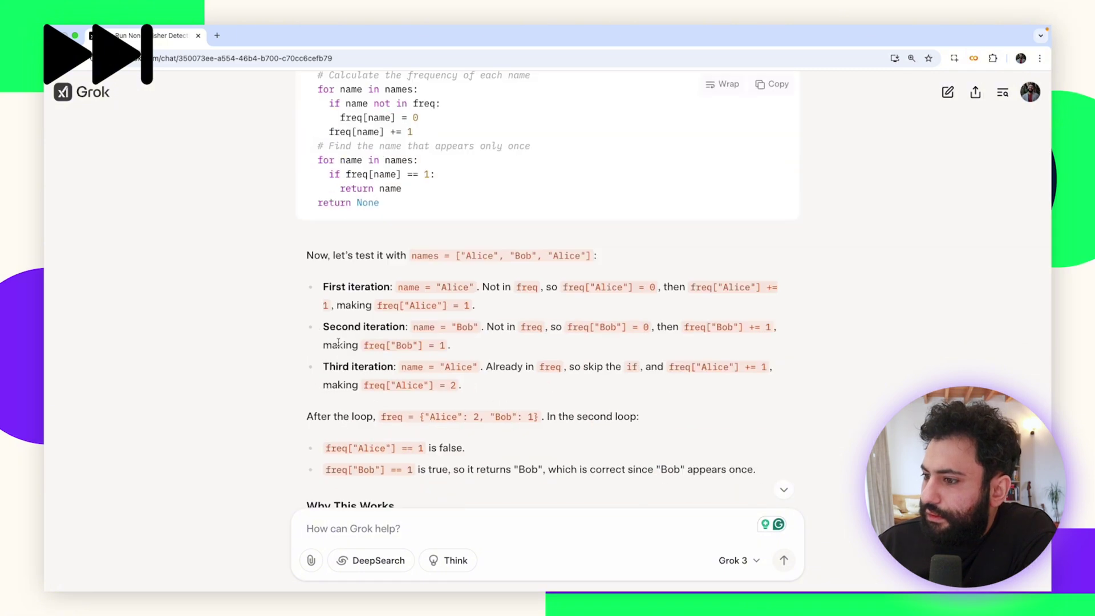
{"action": "scroll", "coordinate": [421, 359], "scroll_direction": "down", "scroll_amount": 4}
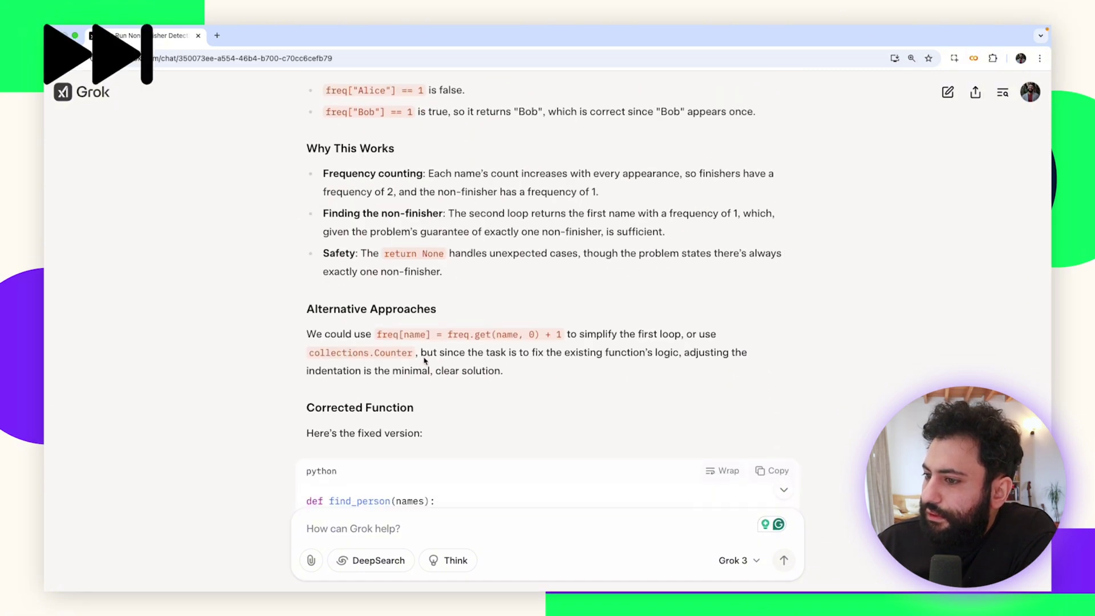
With Think enabled, draft a prompt requesting cleverly startling code to paste into p5js that invokes the control panel of a starship in the distant future
{"action": "scroll", "coordinate": [424, 357], "scroll_direction": "down", "scroll_amount": 1}
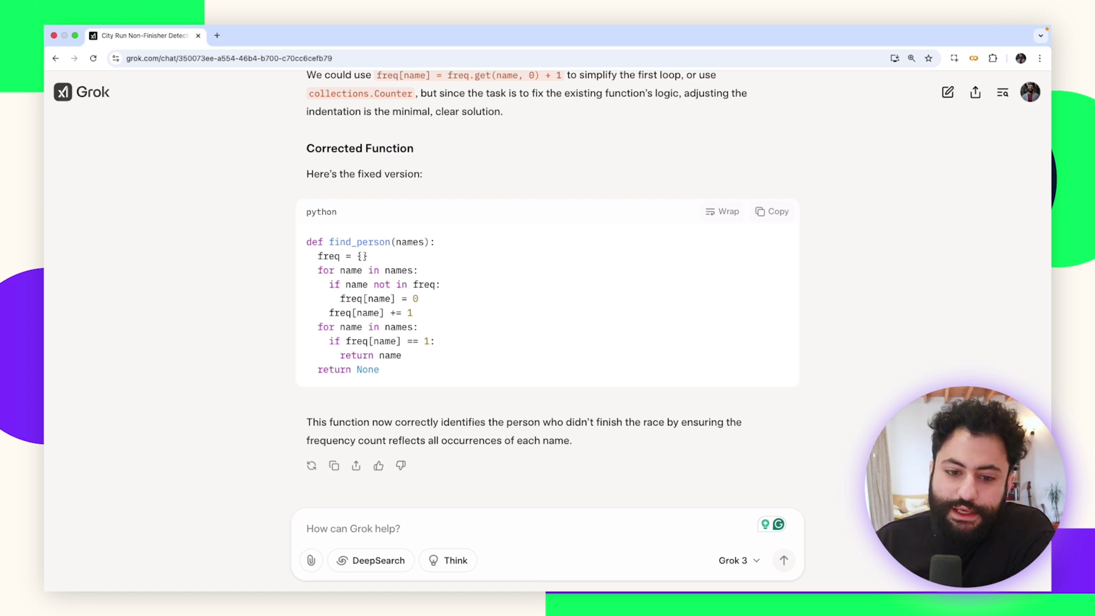
{"action": "key", "text": "super+Tab"}
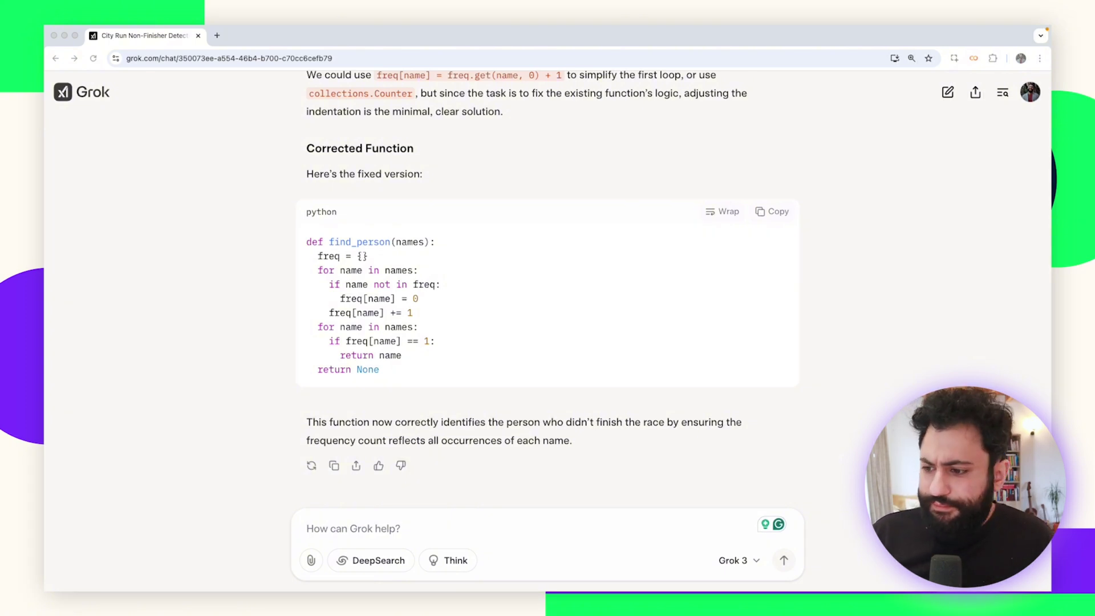
{"action": "left_click", "coordinate": [372, 519]}
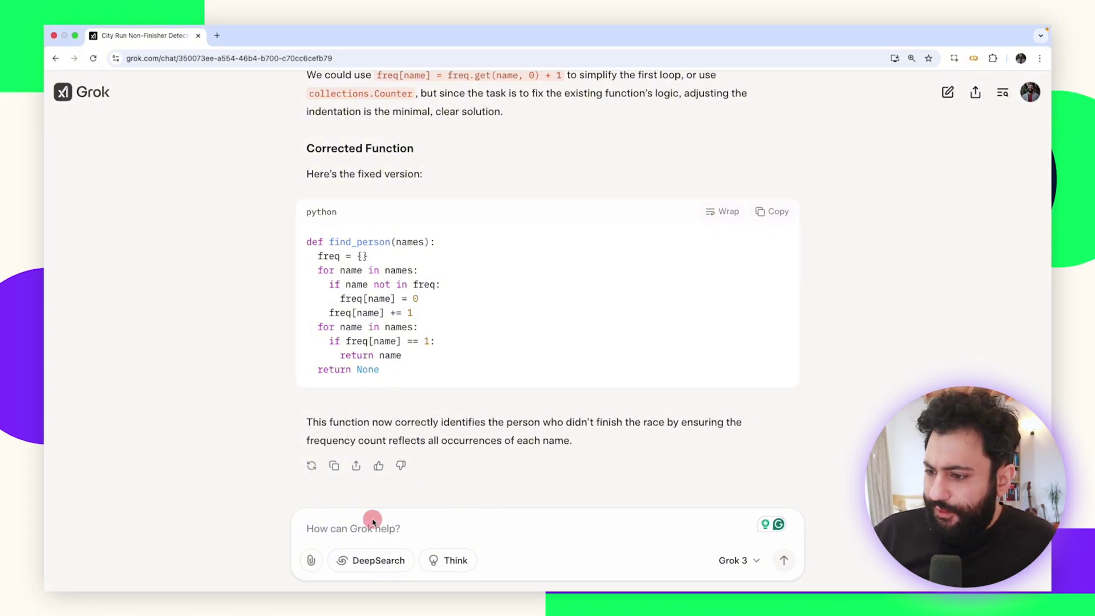
{"action": "left_click", "coordinate": [359, 520]}
{"action": "type", "text": "Create something I can paste into p5js that will startle me with its cleverness in creating something that invokes the control panel of a starship in the distant future"}
{"action": "left_click", "coordinate": [455, 561]}
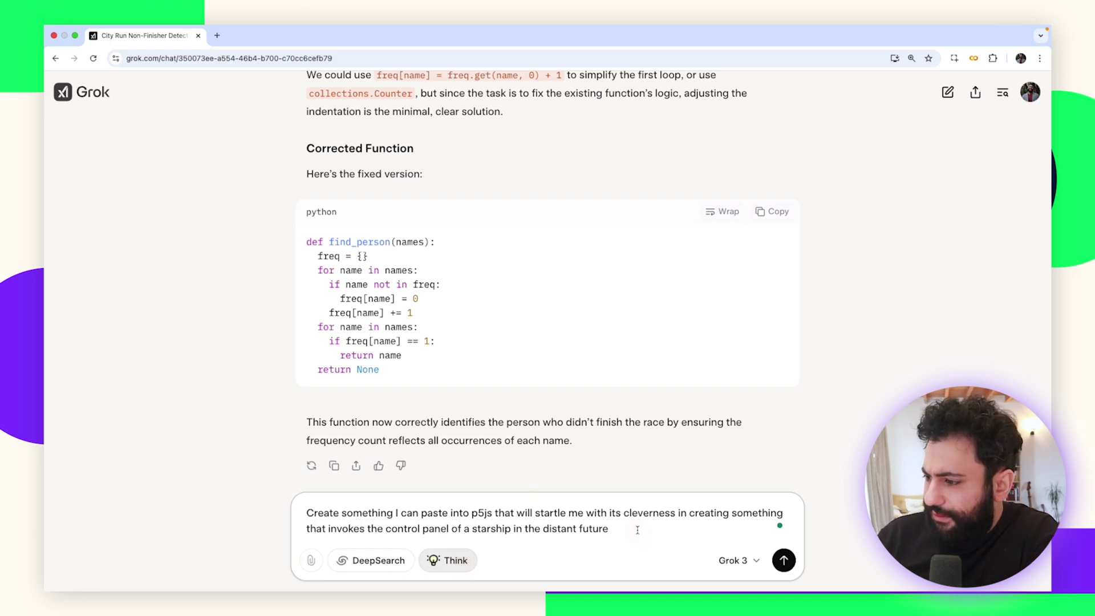
{"action": "scroll", "coordinate": [541, 434], "scroll_direction": "down", "scroll_amount": 1}
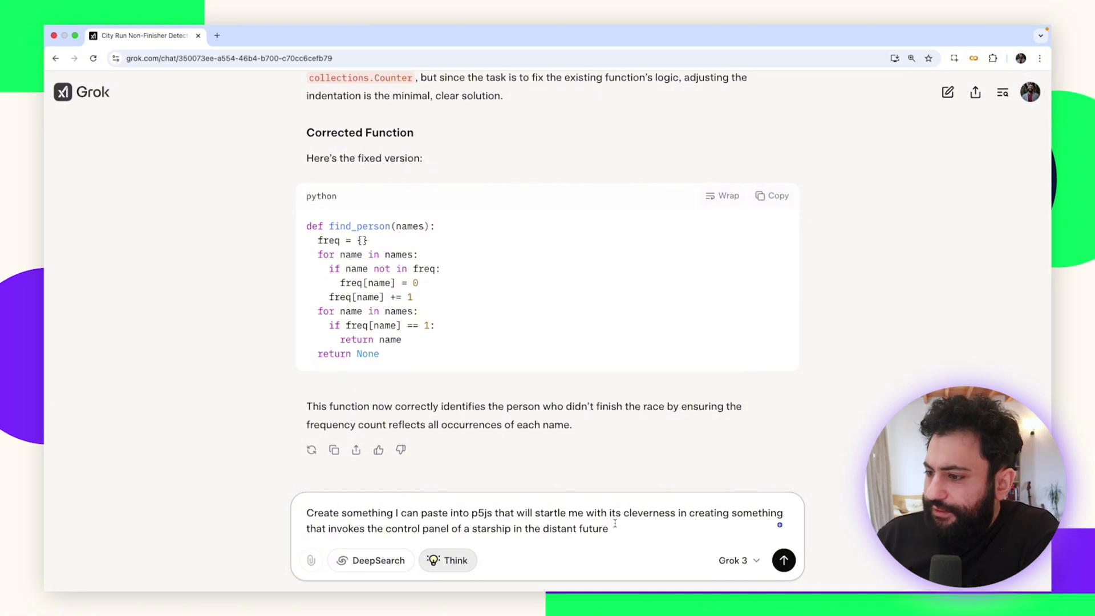
Move the drafted starship control panel prompt out of this chat into a new conversation and submit it with Think enabled
{"action": "triple_click", "coordinate": [513, 531]}
{"action": "key", "text": "super+c"}
{"action": "key", "text": "BackSpace"}
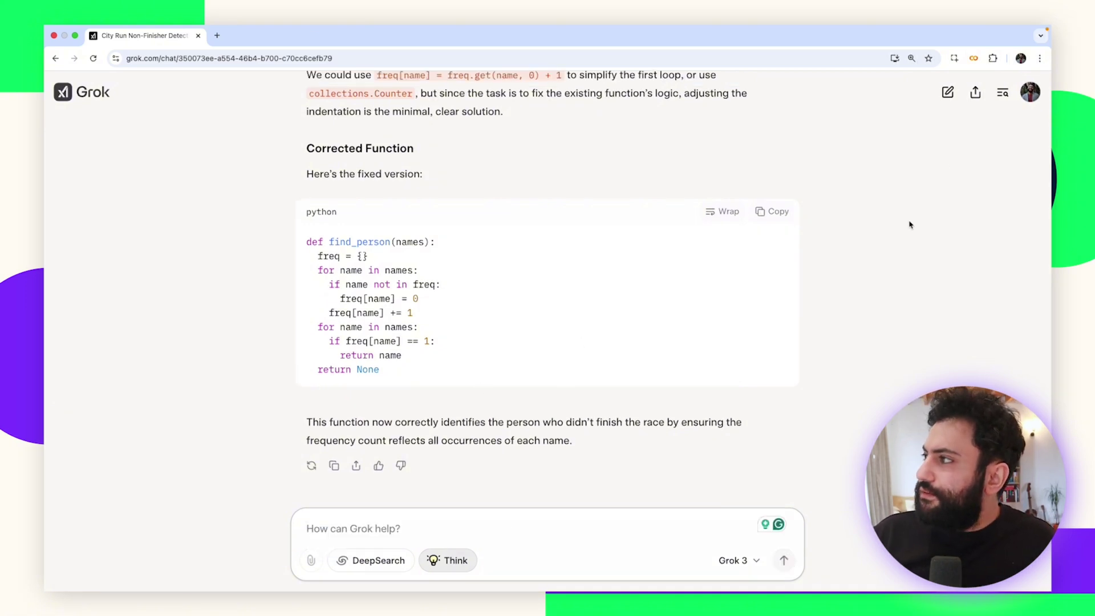
{"action": "left_click", "coordinate": [948, 92]}
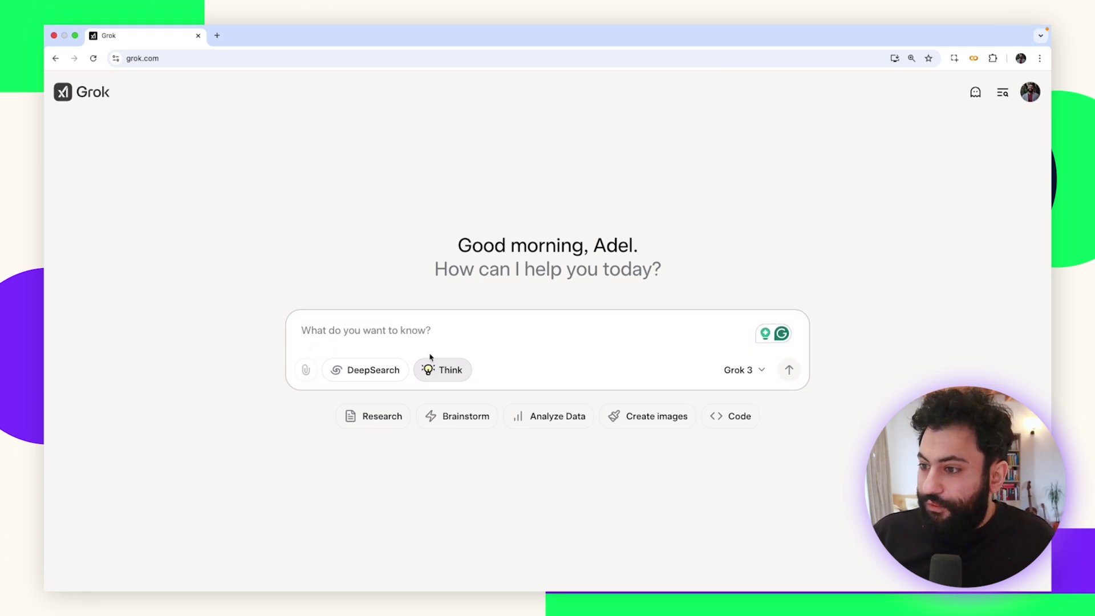
{"action": "key", "text": "super+v"}
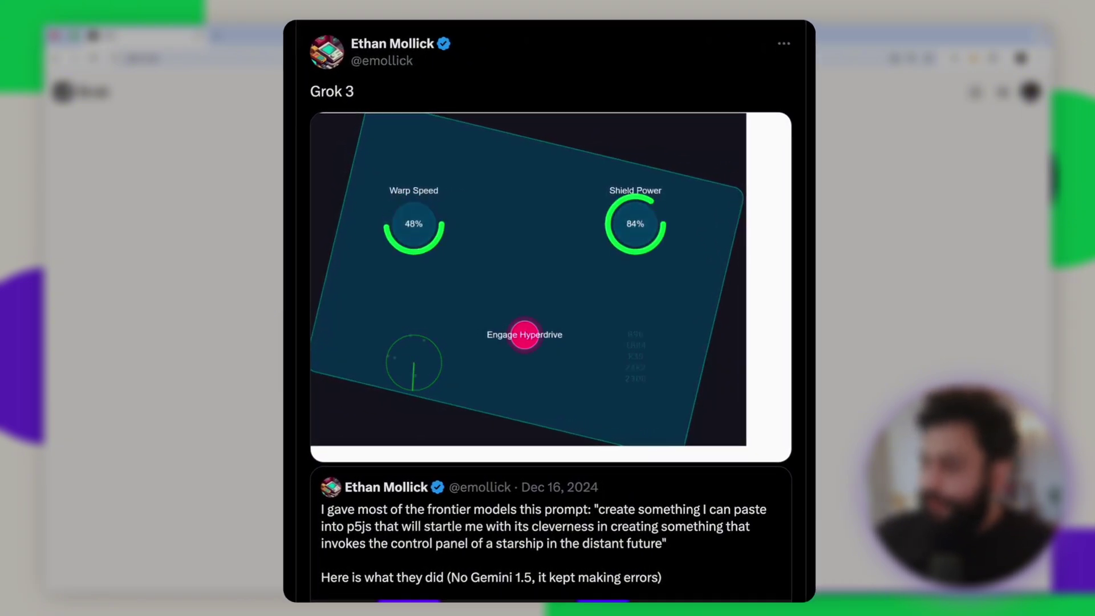
{"action": "key", "text": "Return"}
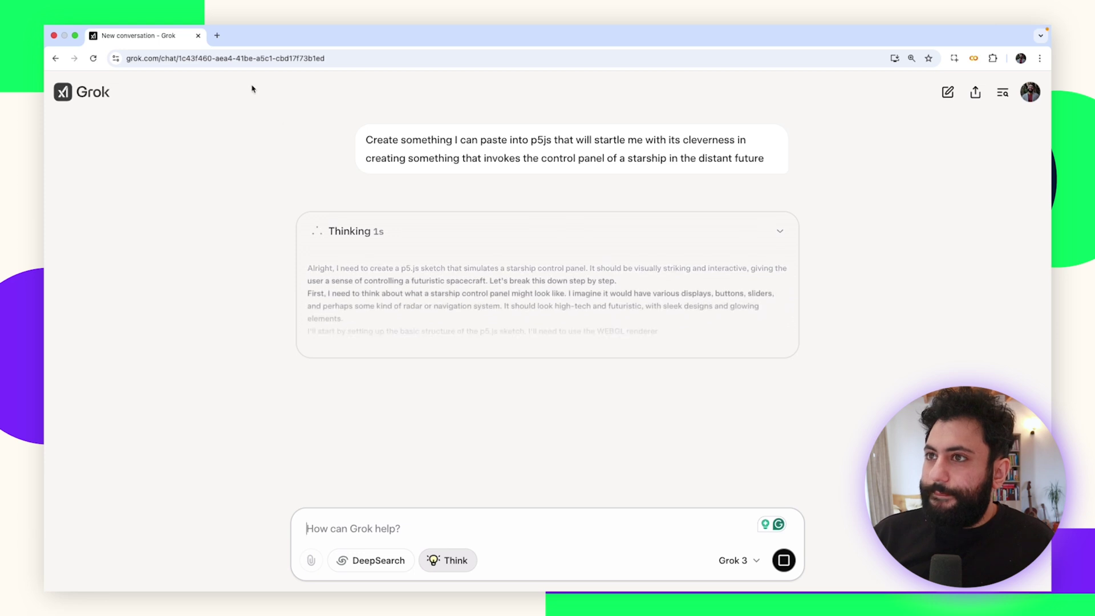
Open the p5.js Web Editor at editor.p5js.org in a new browser tab
{"action": "left_click", "coordinate": [217, 35]}
{"action": "type", "text": "p5"}
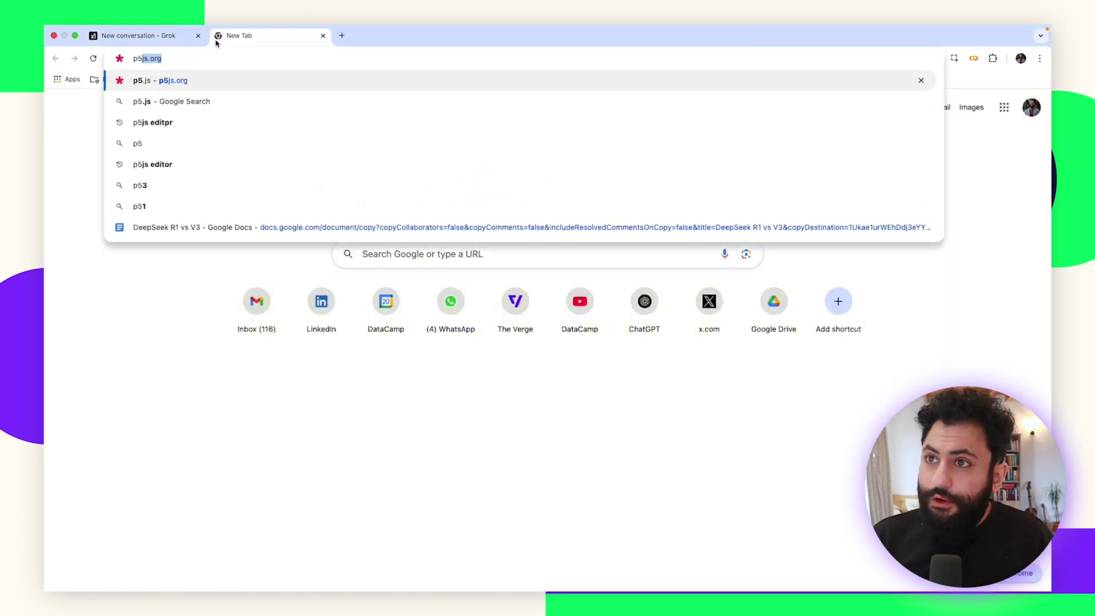
{"action": "type", "text": "js.org"}
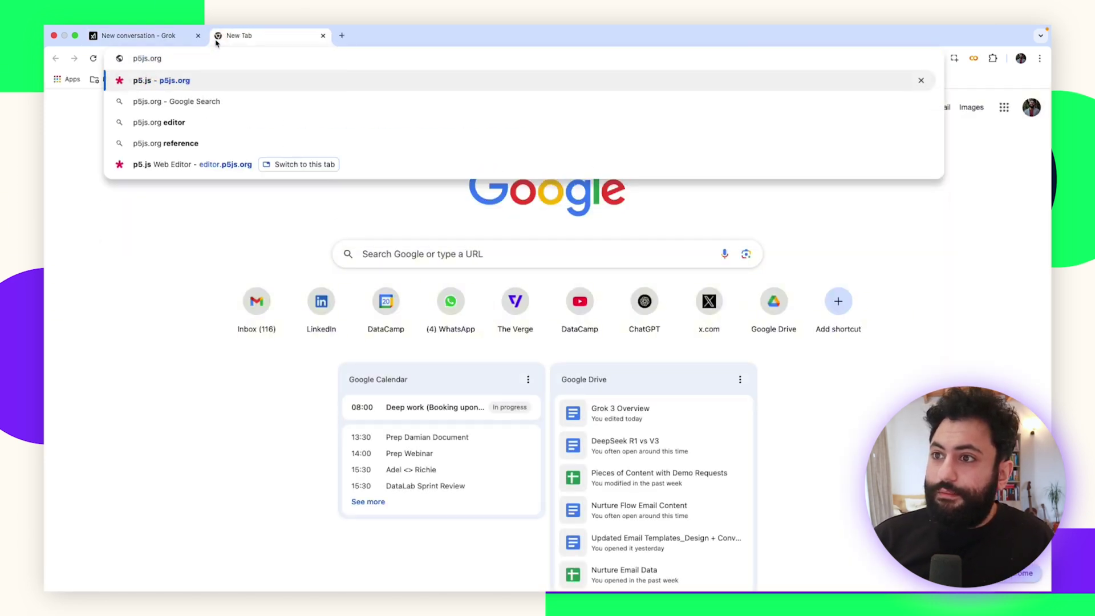
{"action": "key", "text": "Down"}
{"action": "key", "text": "Down"}
{"action": "key", "text": "Down"}
{"action": "key", "text": "Down"}
{"action": "key", "text": "Return"}
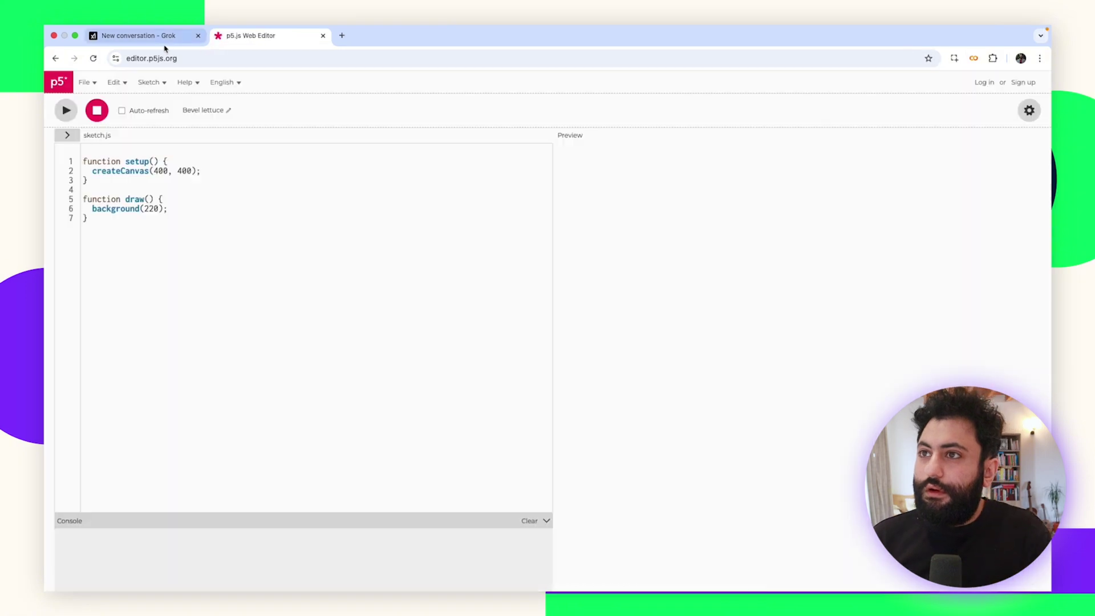
Return to the Grok conversation, expand the thinking trace and follow the answer down to its Instructions section
{"action": "left_click", "coordinate": [163, 40]}
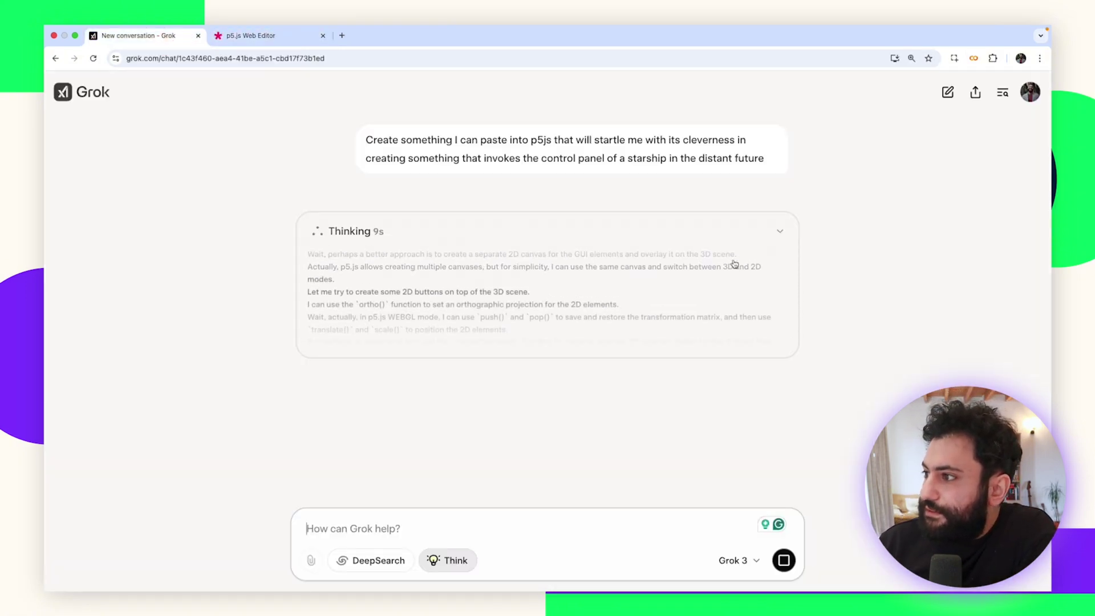
{"action": "left_click", "coordinate": [785, 233]}
{"action": "scroll", "coordinate": [401, 384], "scroll_direction": "down", "scroll_amount": 20}
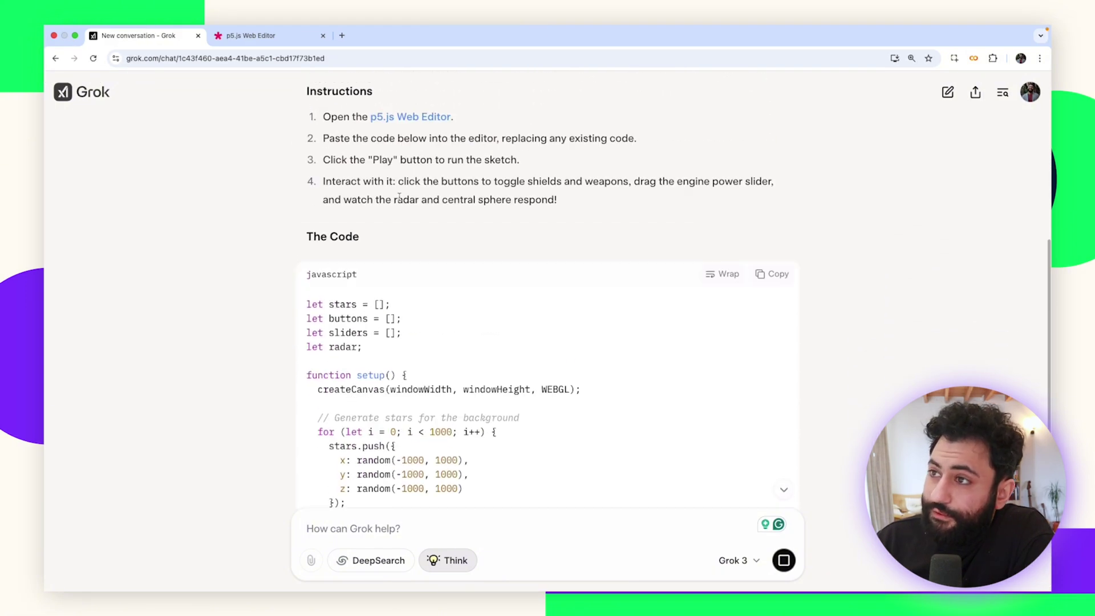
{"action": "scroll", "coordinate": [399, 197], "scroll_direction": "up", "scroll_amount": 2}
Open the p5.js Web Editor link from the answer's instructions in a new tab, close the extra tab and return to Grok
{"action": "right_click", "coordinate": [425, 174]}
{"action": "left_click", "coordinate": [438, 182]}
{"action": "left_click", "coordinate": [252, 35]}
{"action": "left_click", "coordinate": [449, 36]}
{"action": "left_click", "coordinate": [137, 36]}
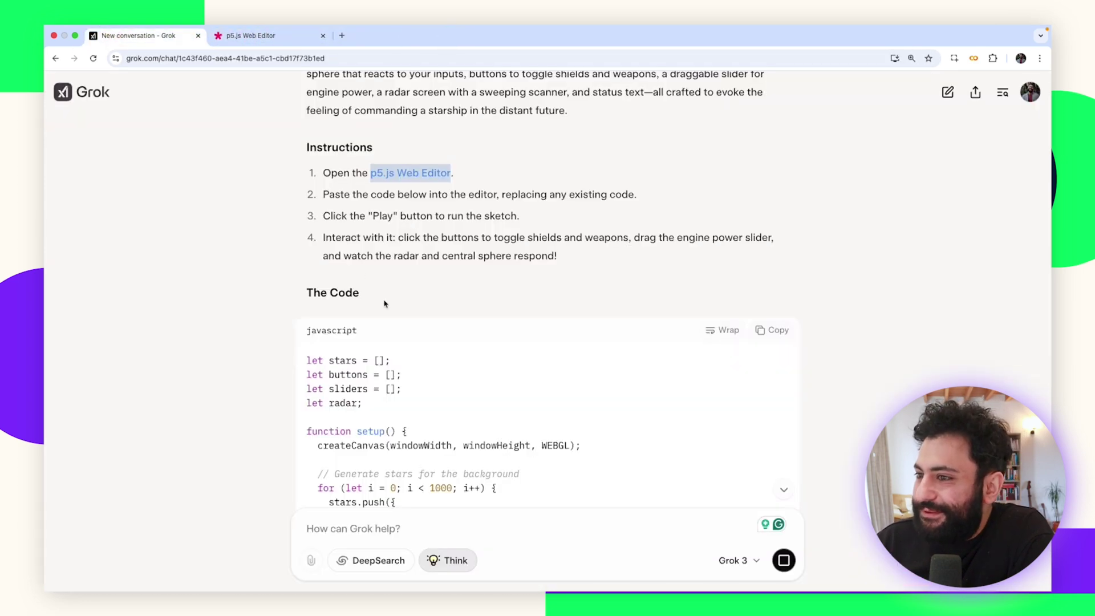
Skim the generated JavaScript and read the What Makes This Clever and Startling section through Dynamic Interactions and Futuristic Aesthetics
{"action": "scroll", "coordinate": [384, 304], "scroll_direction": "down", "scroll_amount": 20}
{"action": "scroll", "coordinate": [385, 301], "scroll_direction": "down", "scroll_amount": 15}
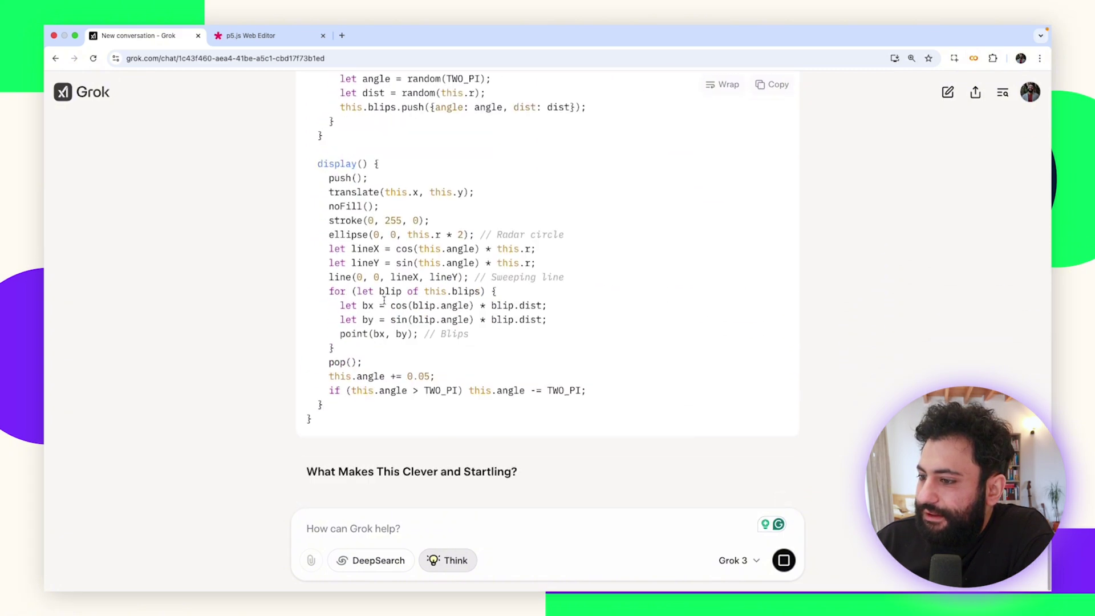
{"action": "scroll", "coordinate": [384, 303], "scroll_direction": "up", "scroll_amount": 15}
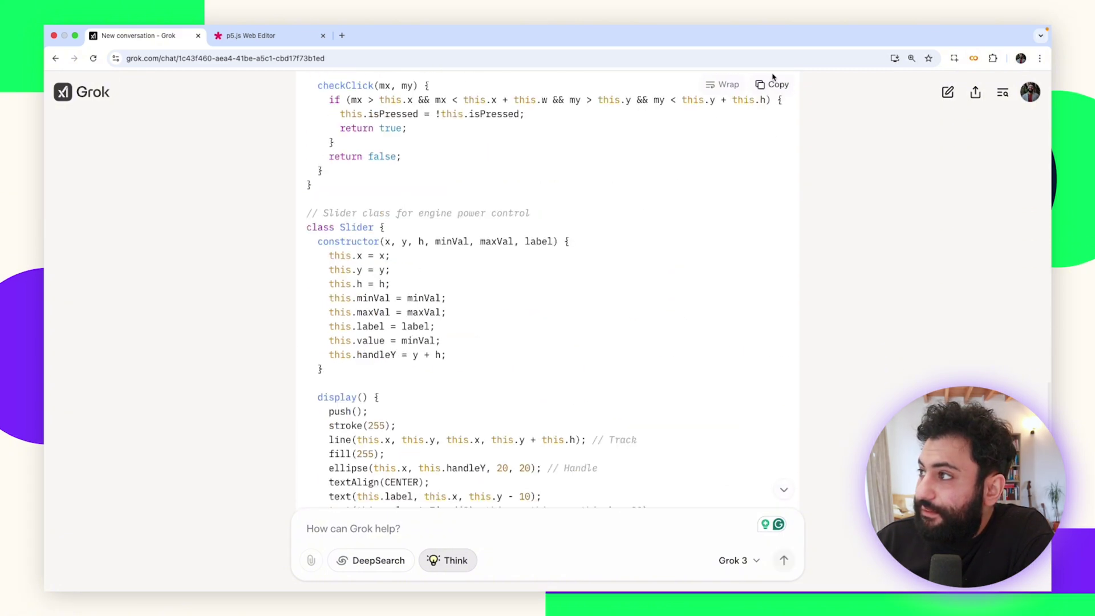
{"action": "scroll", "coordinate": [567, 279], "scroll_direction": "down", "scroll_amount": 10}
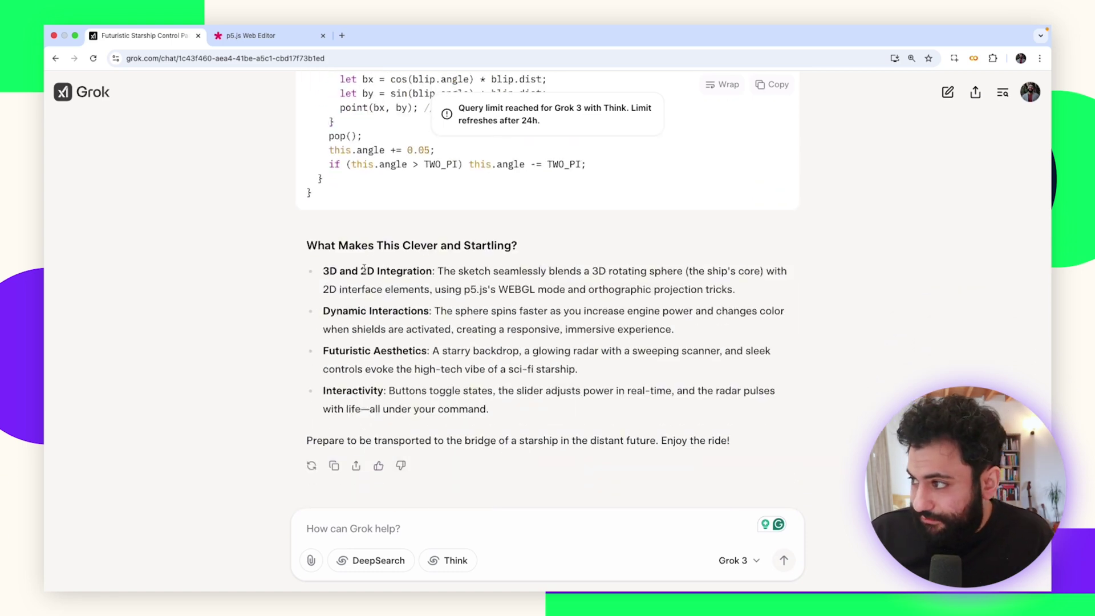
{"action": "left_click_drag", "start_coordinate": [576, 271], "coordinate": [669, 330]}
{"action": "left_click", "coordinate": [379, 315]}
{"action": "left_click", "coordinate": [455, 369]}
Switch to the p5.js Web Editor and clear all the code from sketch.js
{"action": "left_click", "coordinate": [251, 35]}
{"action": "left_click", "coordinate": [198, 188]}
{"action": "key", "text": "super+a"}
{"action": "key", "text": "super+v"}
{"action": "key", "text": "super+a"}
{"action": "key", "text": "BackSpace"}
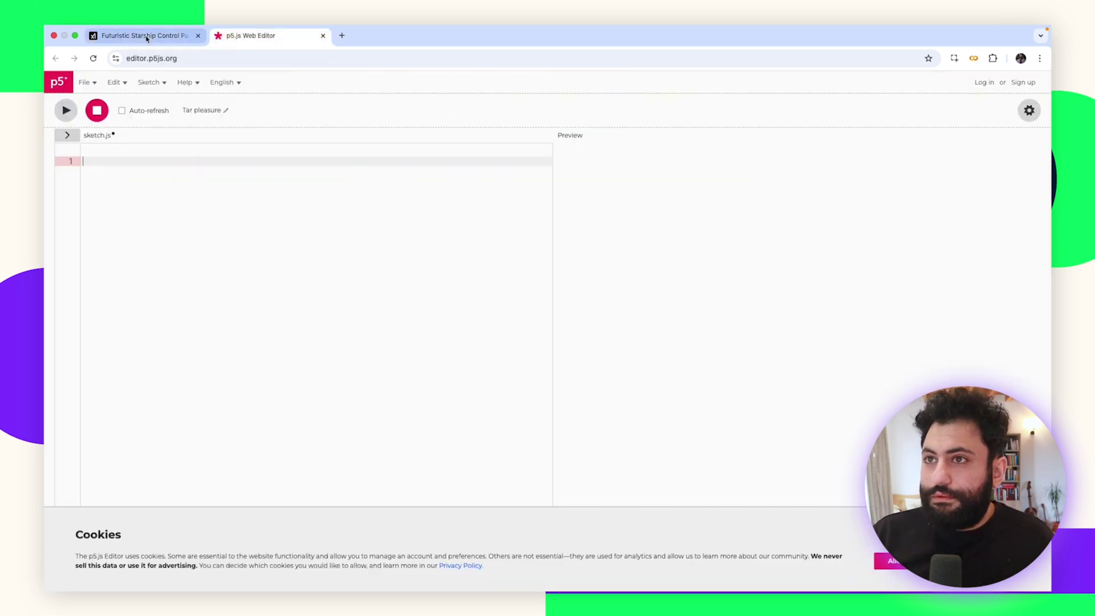
Copy Grok's complete starship JavaScript into the empty sketch.js in the p5.js Web Editor and run the sketch
{"action": "left_click", "coordinate": [146, 35]}
{"action": "scroll", "coordinate": [553, 331], "scroll_direction": "up", "scroll_amount": 4}
{"action": "left_click", "coordinate": [772, 85]}
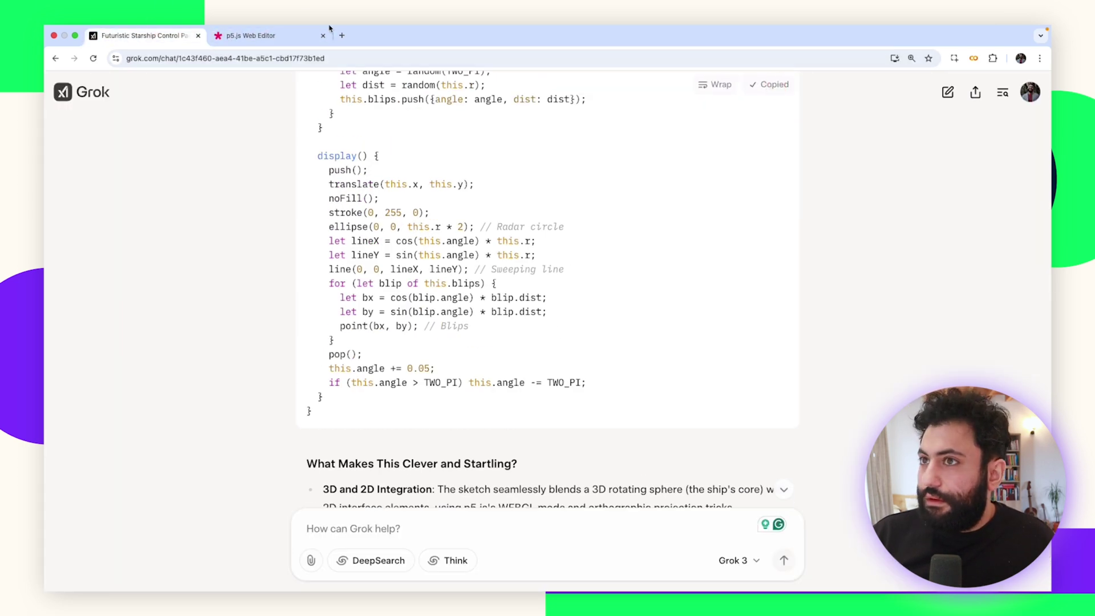
{"action": "left_click", "coordinate": [254, 51]}
{"action": "left_click", "coordinate": [191, 192]}
{"action": "key", "text": "super+v"}
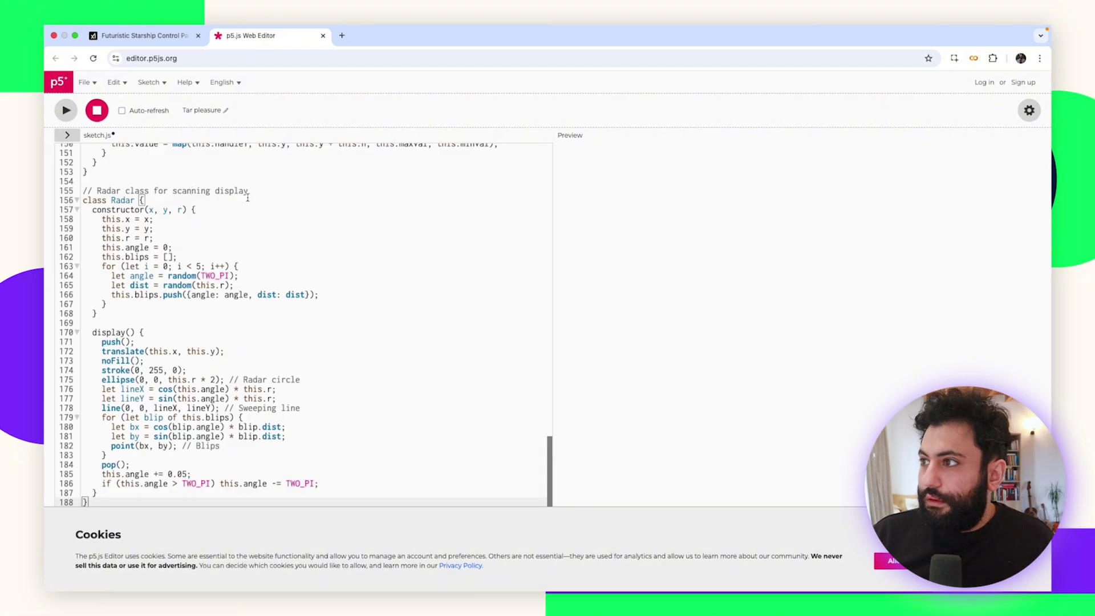
{"action": "left_click", "coordinate": [66, 112]}
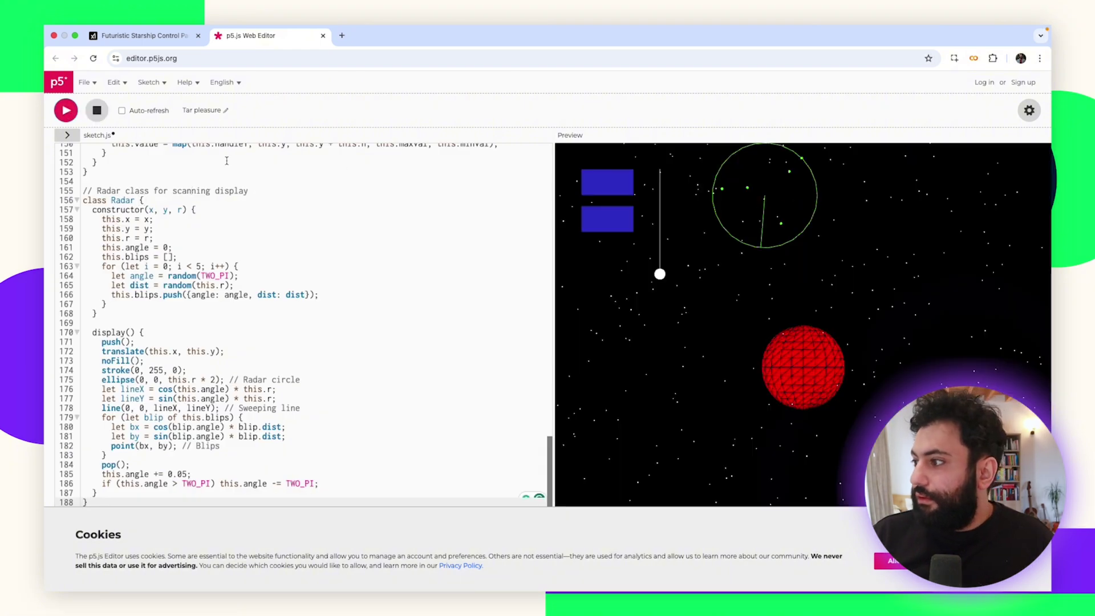
Test the running sketch's slider and both toggle buttons, finishing with the slider at the upper end of its track
{"action": "mouse_move", "coordinate": [660, 275]}
{"action": "left_mouse_down"}
{"action": "mouse_move", "coordinate": [657, 210]}
{"action": "mouse_move", "coordinate": [660, 247]}
{"action": "left_mouse_up"}
{"action": "left_click", "coordinate": [623, 191]}
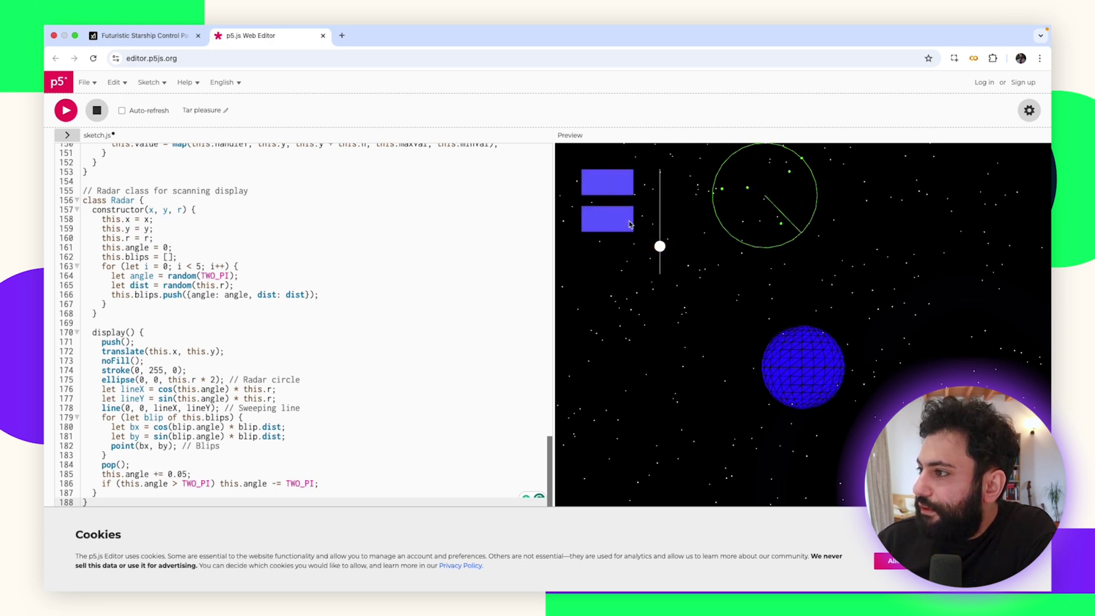
{"action": "left_click", "coordinate": [629, 224]}
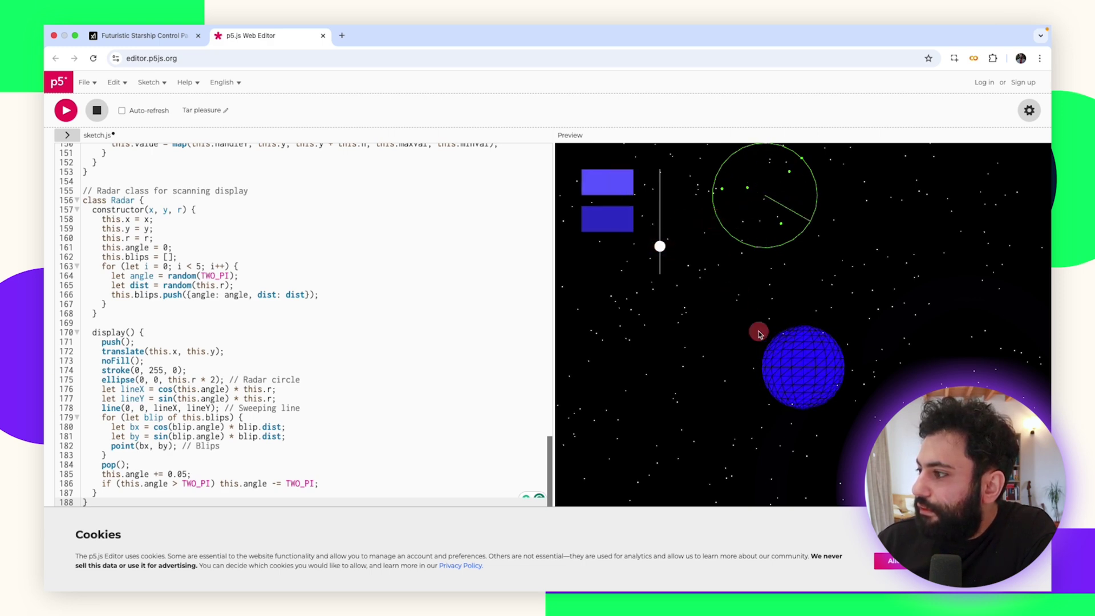
{"action": "mouse_move", "coordinate": [662, 251]}
{"action": "left_mouse_down"}
{"action": "mouse_move", "coordinate": [662, 280]}
{"action": "mouse_move", "coordinate": [663, 184]}
{"action": "left_mouse_up"}
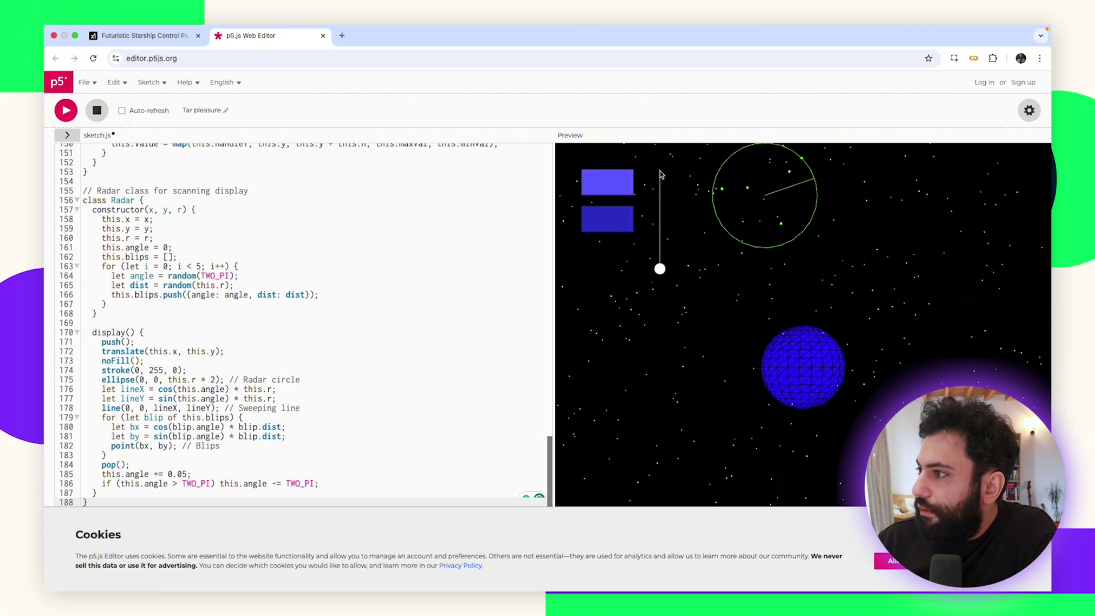
{"action": "left_click_drag", "start_coordinate": [660, 269], "coordinate": [660, 177]}
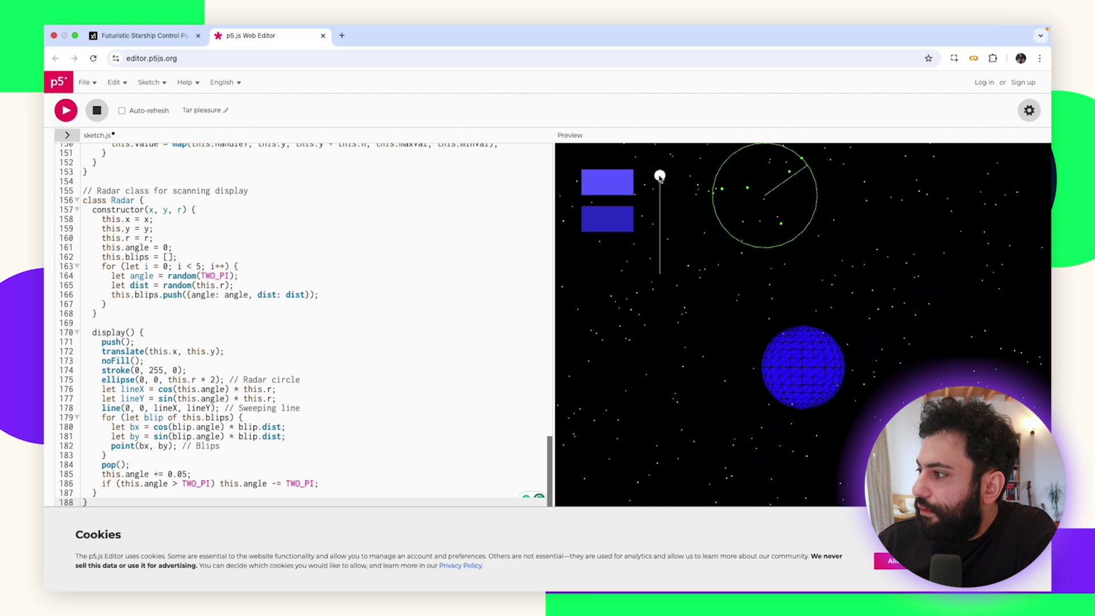
Toggle the sketch's upper button repeatedly and move the slider down and up again to check how the sphere responds
{"action": "left_click", "coordinate": [608, 191]}
{"action": "left_click", "coordinate": [608, 191]}
{"action": "left_click", "coordinate": [608, 191]}
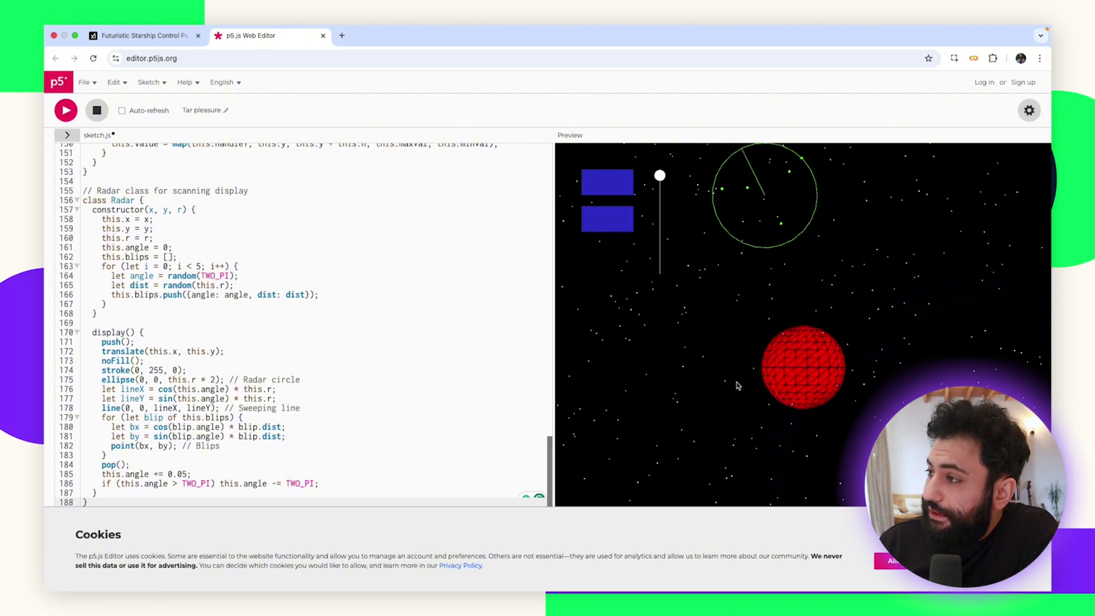
{"action": "left_click_drag", "start_coordinate": [659, 171], "coordinate": [659, 252]}
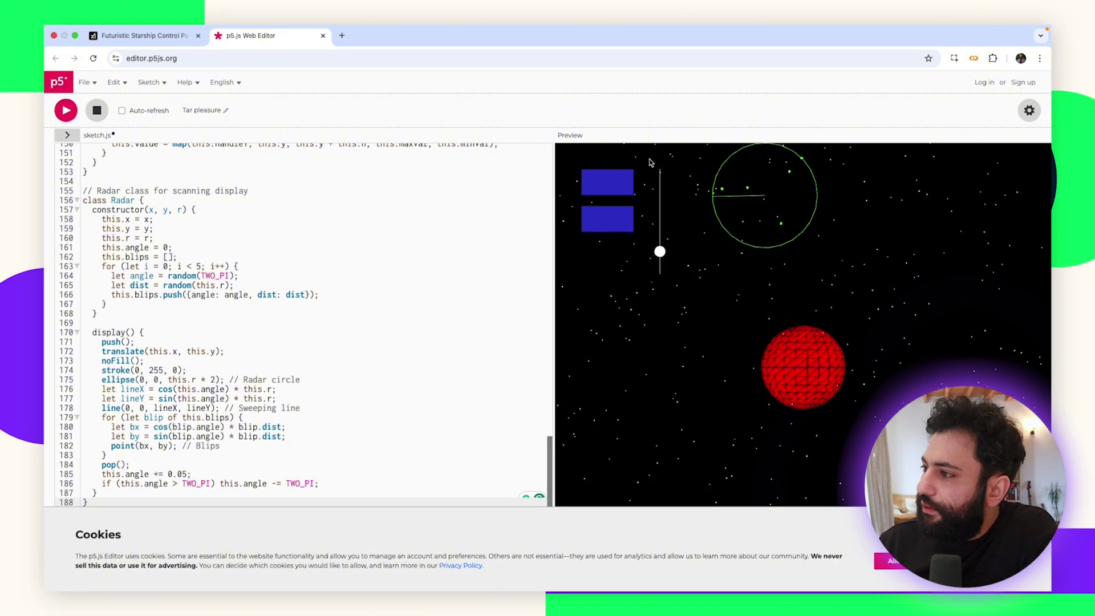
{"action": "left_click_drag", "start_coordinate": [659, 255], "coordinate": [658, 178]}
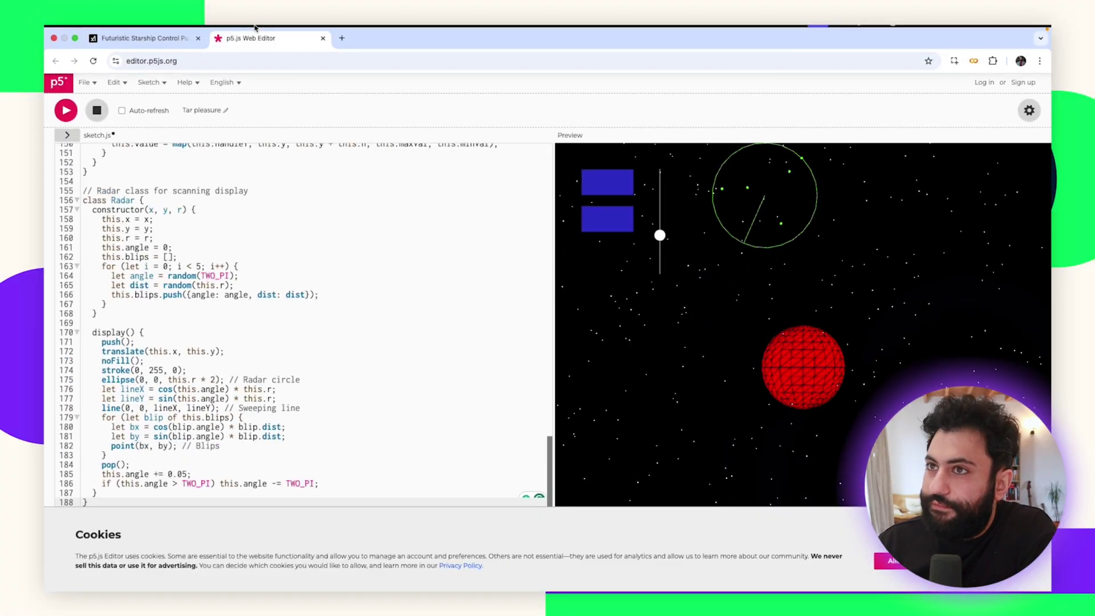
Return to the end of Grok's starship answer, and start a new conversation with DeepSearch enabled
{"action": "left_click", "coordinate": [143, 35]}
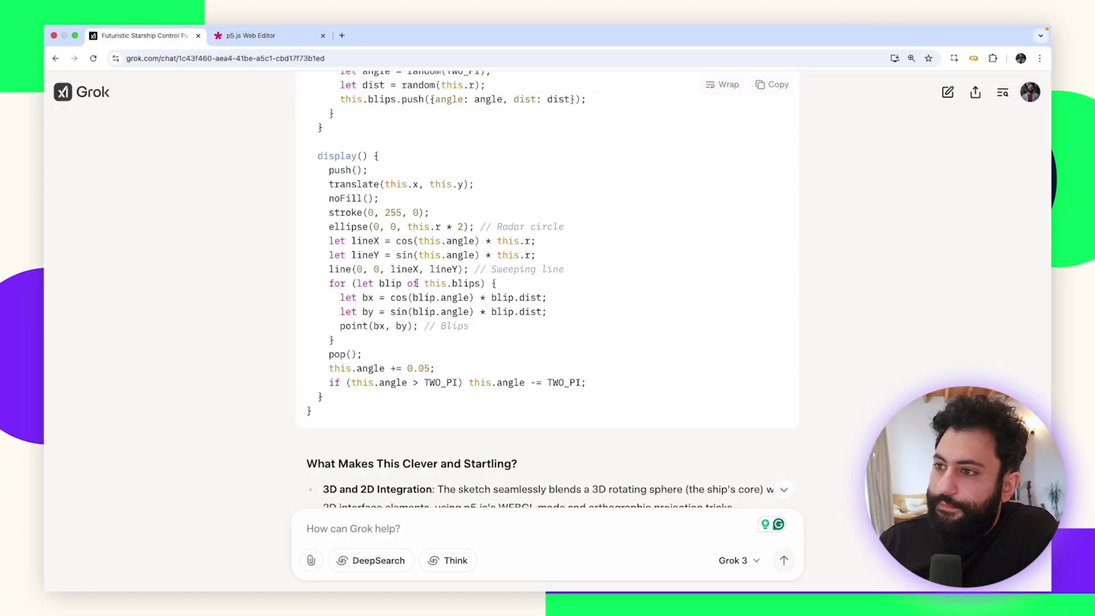
{"action": "scroll", "coordinate": [417, 283], "scroll_direction": "down", "scroll_amount": 5}
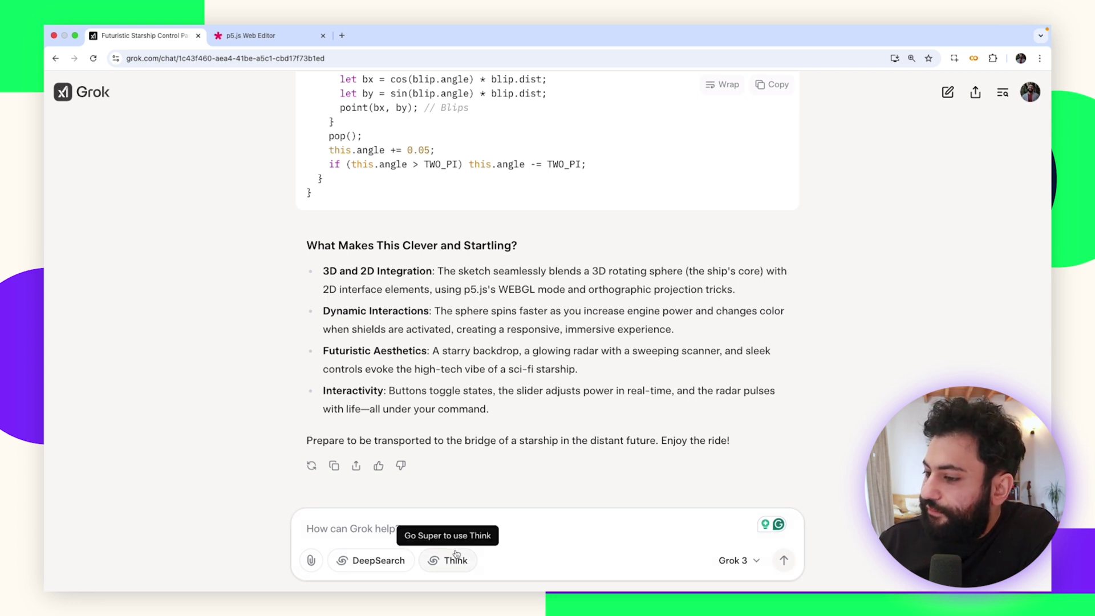
{"action": "left_click", "coordinate": [948, 91]}
{"action": "left_click", "coordinate": [370, 372]}
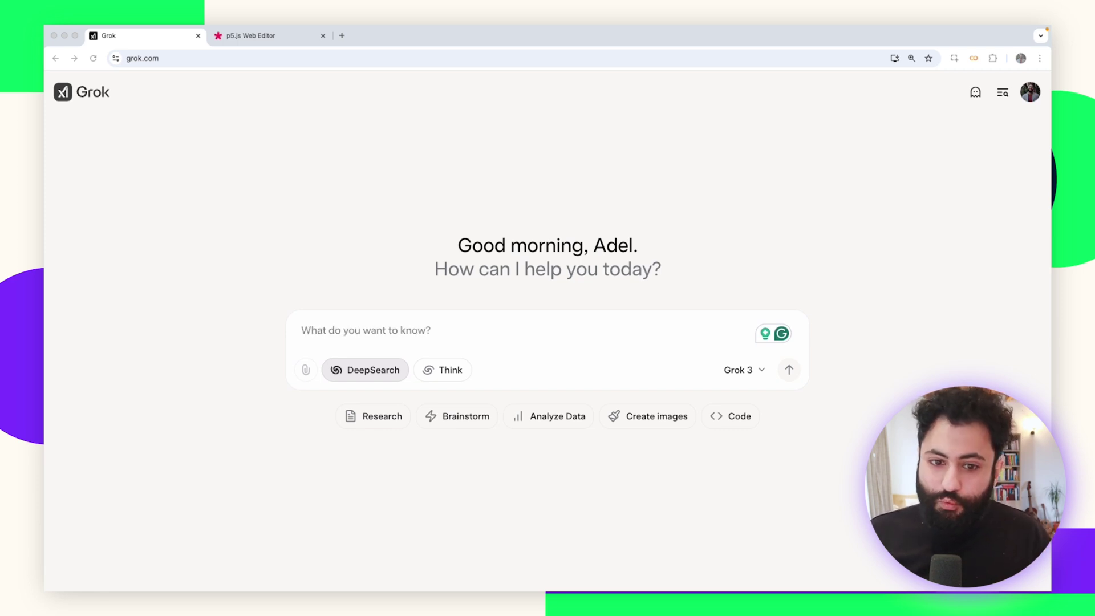
Enter a prompt for a clear and up-to-date summary of the AI ecosystems of google, openai, meta, deepseek, anthropic, XAI and mistral, correcting the deepseek spelling
{"action": "left_click", "coordinate": [354, 334]}
{"action": "key", "text": "ctrl+v"}
{"action": "key", "text": "BackSpace"}
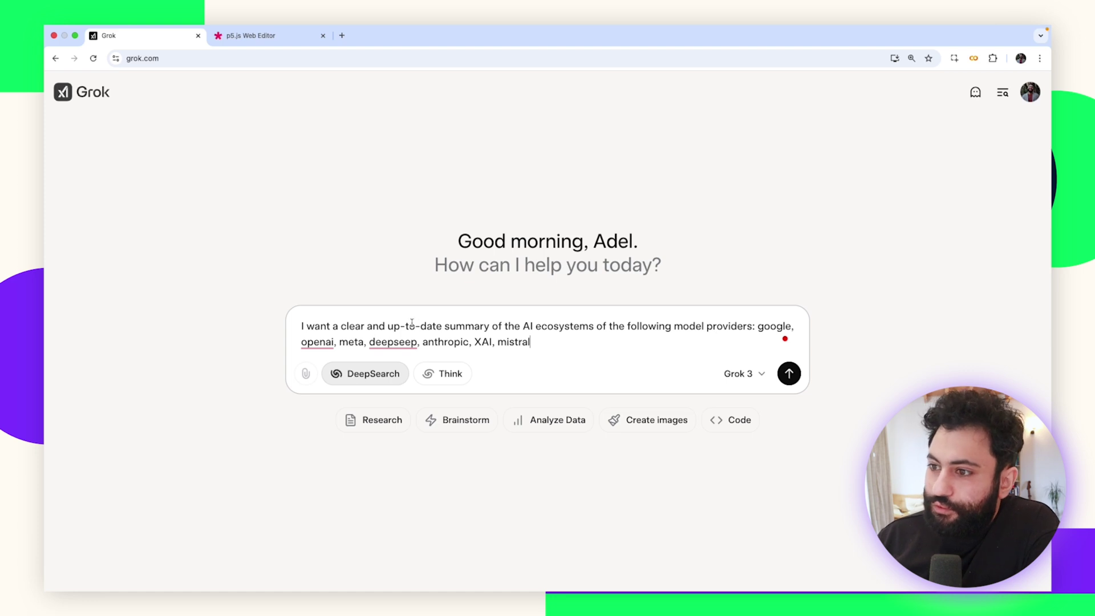
{"action": "mouse_move", "coordinate": [411, 341]}
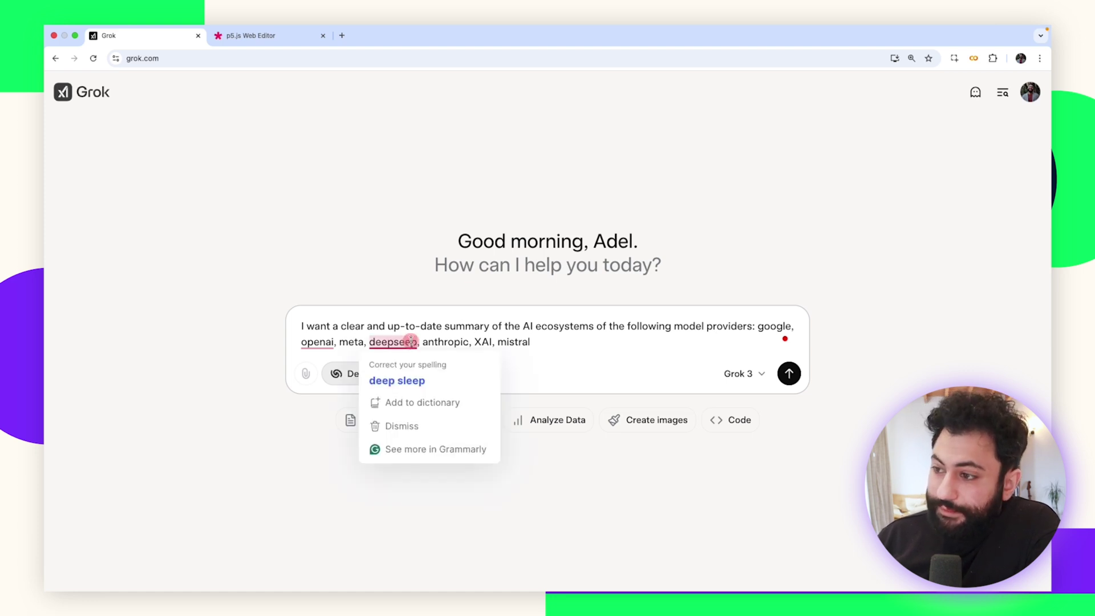
{"action": "left_click", "coordinate": [412, 341]}
{"action": "key", "text": "BackSpace"}
{"action": "type", "text": "k"}
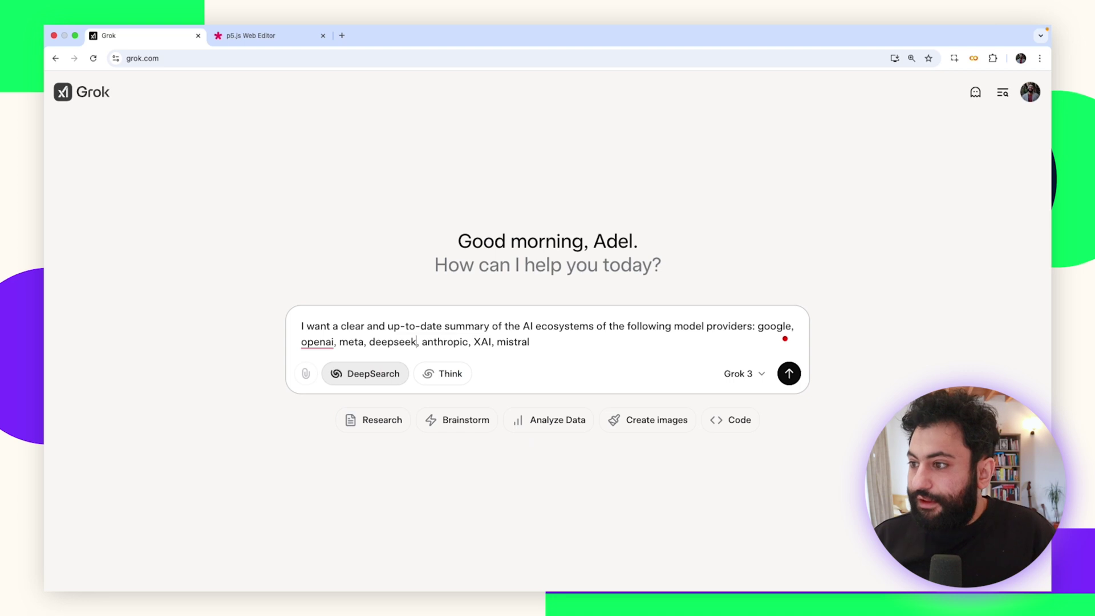
Submit the AI ecosystems prompt, and open the full list of web search results that DeepSearch is using
{"action": "left_click", "coordinate": [570, 339]}
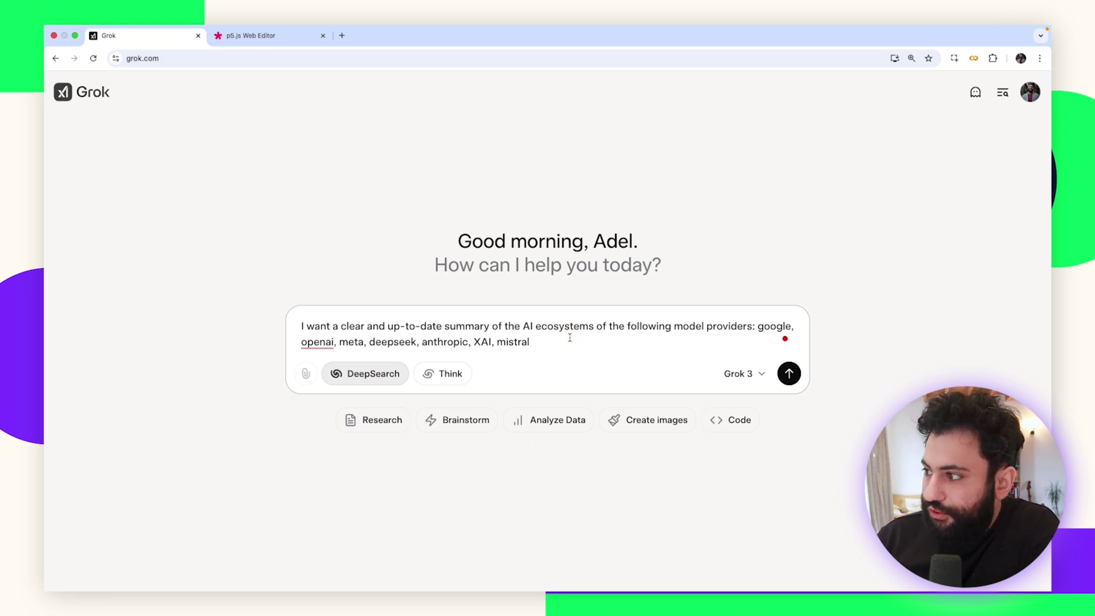
{"action": "key", "text": "Return"}
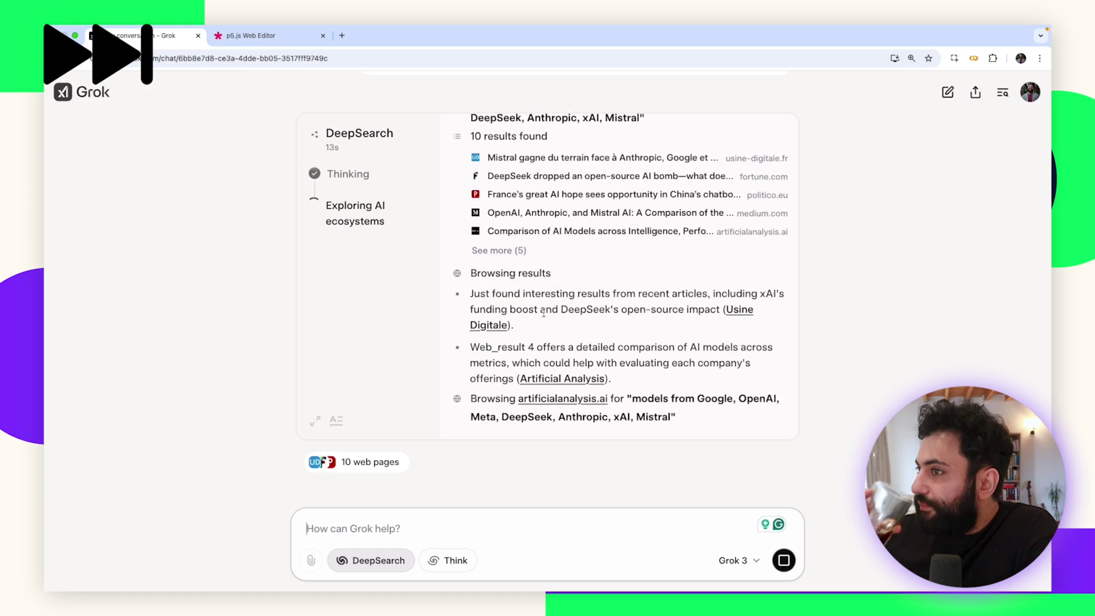
{"action": "scroll", "coordinate": [531, 297], "scroll_direction": "up", "scroll_amount": 3}
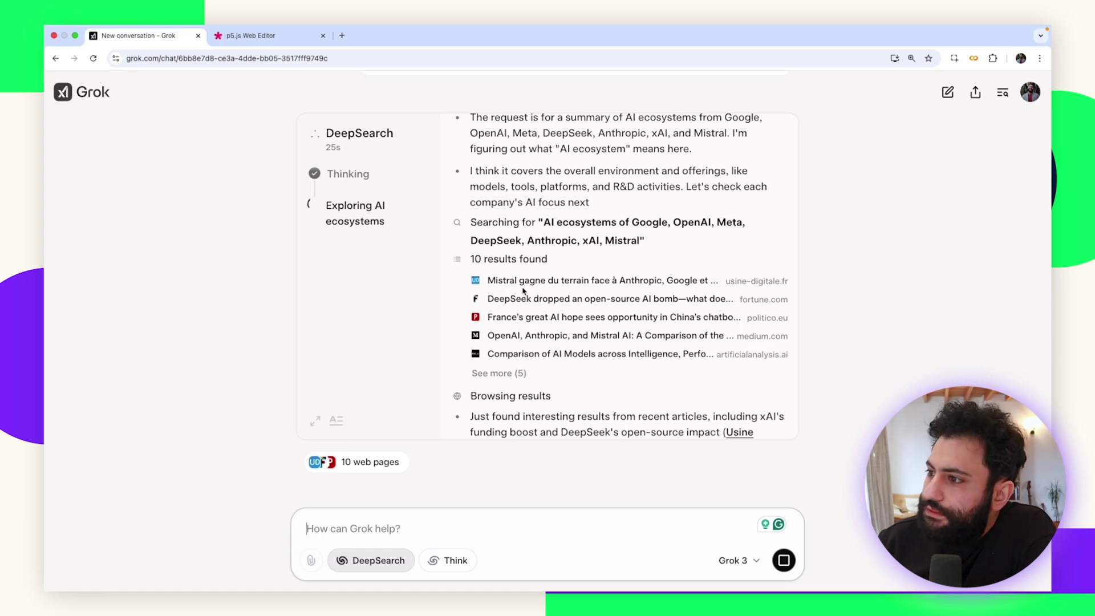
{"action": "left_click", "coordinate": [505, 374]}
{"action": "scroll", "coordinate": [780, 323], "scroll_direction": "down", "scroll_amount": 10}
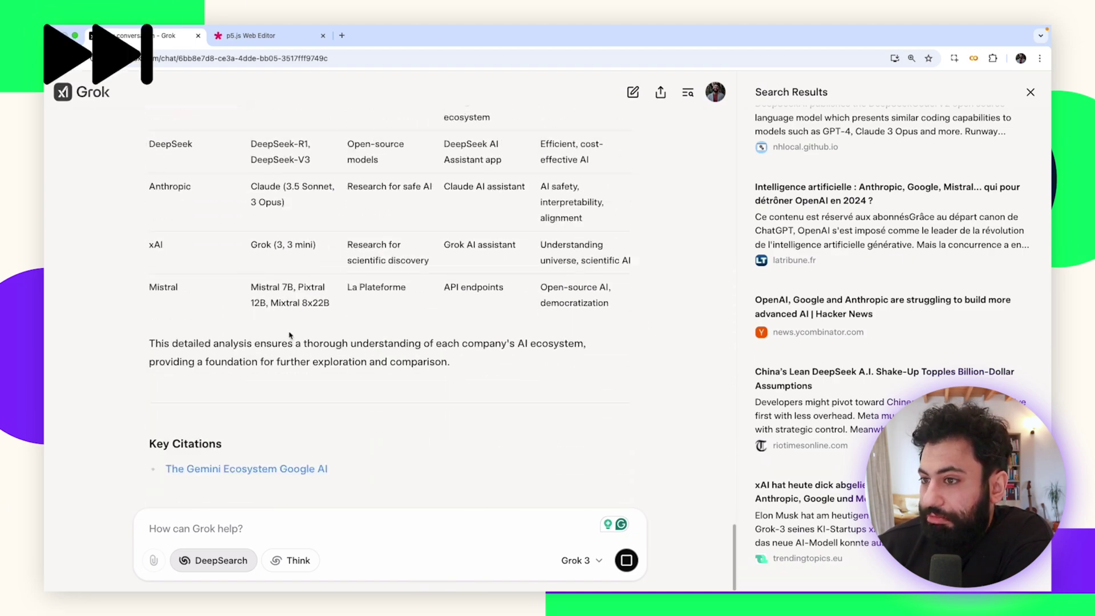
Look back through the generated answer and read its opening key points on each provider
{"action": "scroll", "coordinate": [464, 294], "scroll_direction": "up", "scroll_amount": 15}
{"action": "scroll", "coordinate": [464, 295], "scroll_direction": "up", "scroll_amount": 10}
{"action": "scroll", "coordinate": [464, 294], "scroll_direction": "down", "scroll_amount": 10}
{"action": "scroll", "coordinate": [463, 291], "scroll_direction": "up", "scroll_amount": 6}
{"action": "scroll", "coordinate": [464, 291], "scroll_direction": "up", "scroll_amount": 10}
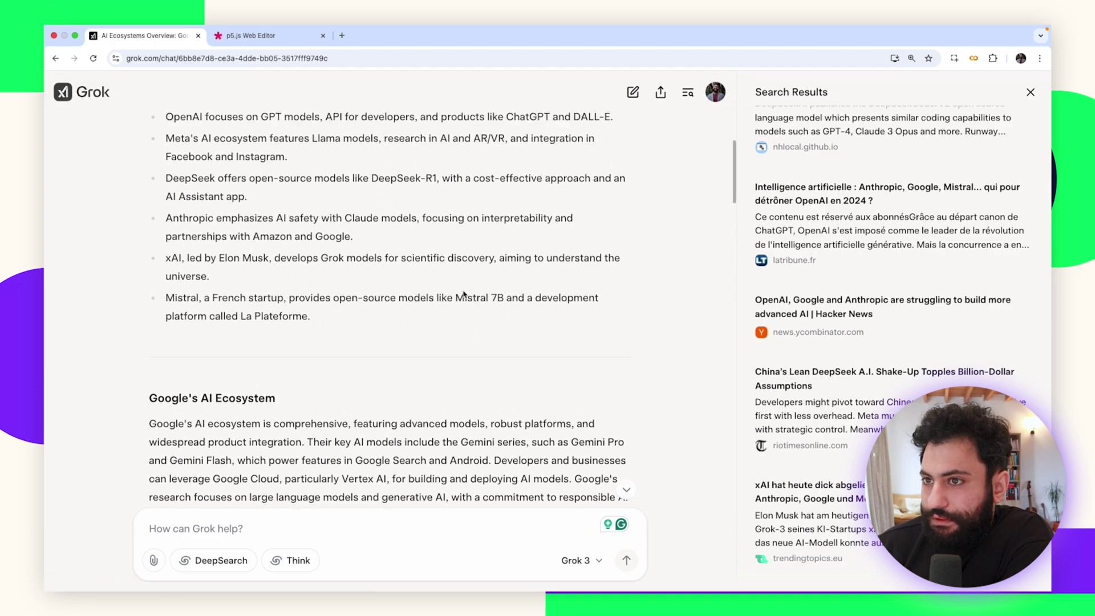
{"action": "scroll", "coordinate": [463, 293], "scroll_direction": "down", "scroll_amount": 1}
{"action": "scroll", "coordinate": [463, 294], "scroll_direction": "up", "scroll_amount": 5}
{"action": "scroll", "coordinate": [463, 294], "scroll_direction": "down", "scroll_amount": 3}
{"action": "scroll", "coordinate": [464, 294], "scroll_direction": "down", "scroll_amount": 4}
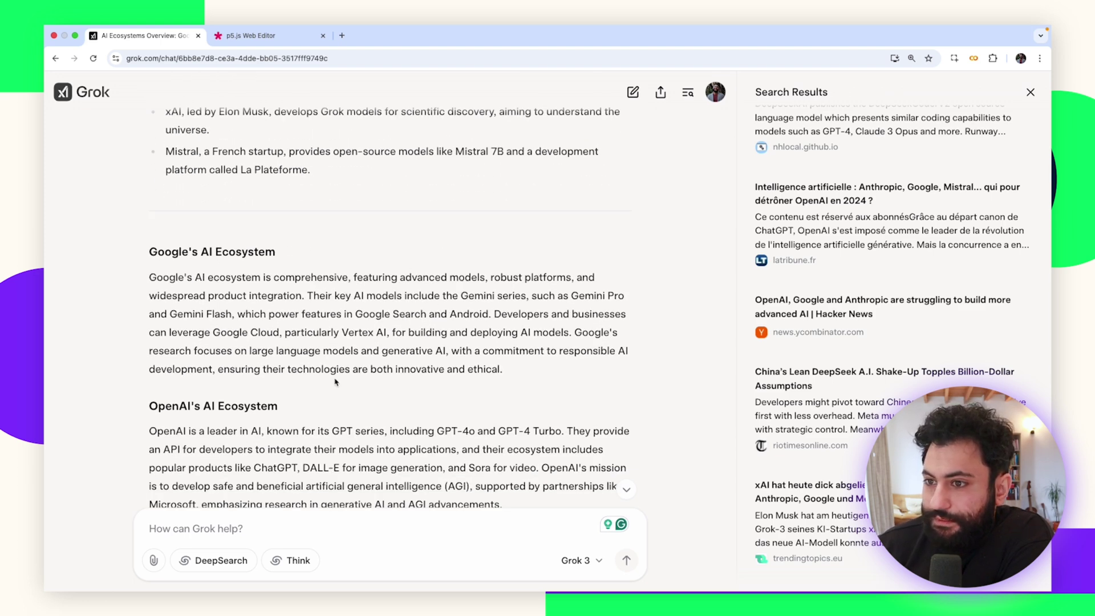
Read the answer's short ecosystem summaries from Google through Mistral, up to the Survey Note heading
{"action": "scroll", "coordinate": [337, 381], "scroll_direction": "down", "scroll_amount": 3}
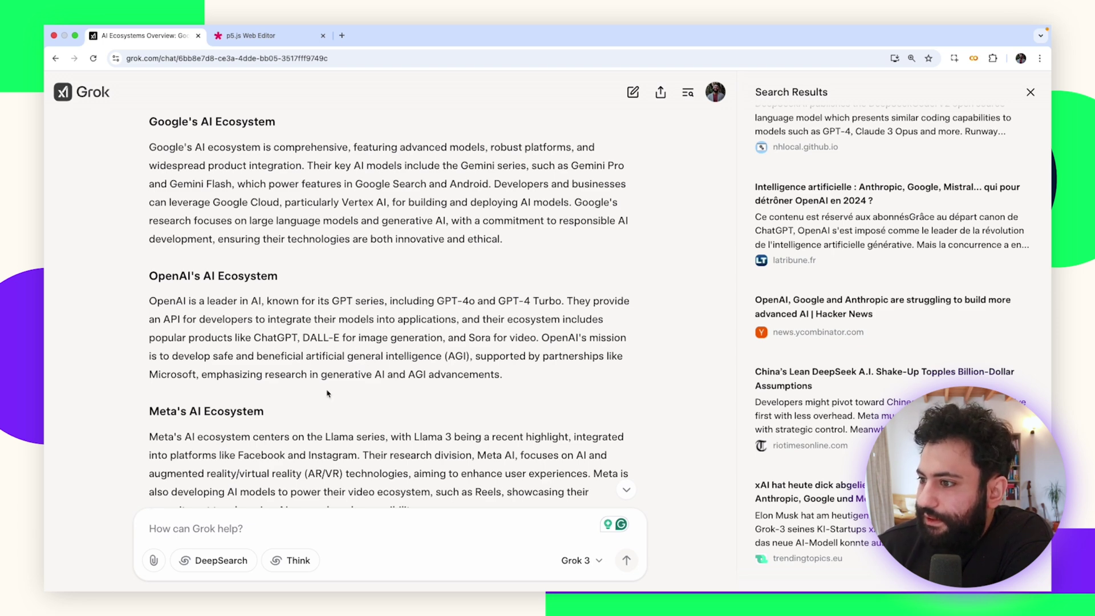
{"action": "scroll", "coordinate": [328, 393], "scroll_direction": "down", "scroll_amount": 2}
{"action": "scroll", "coordinate": [328, 394], "scroll_direction": "down", "scroll_amount": 2}
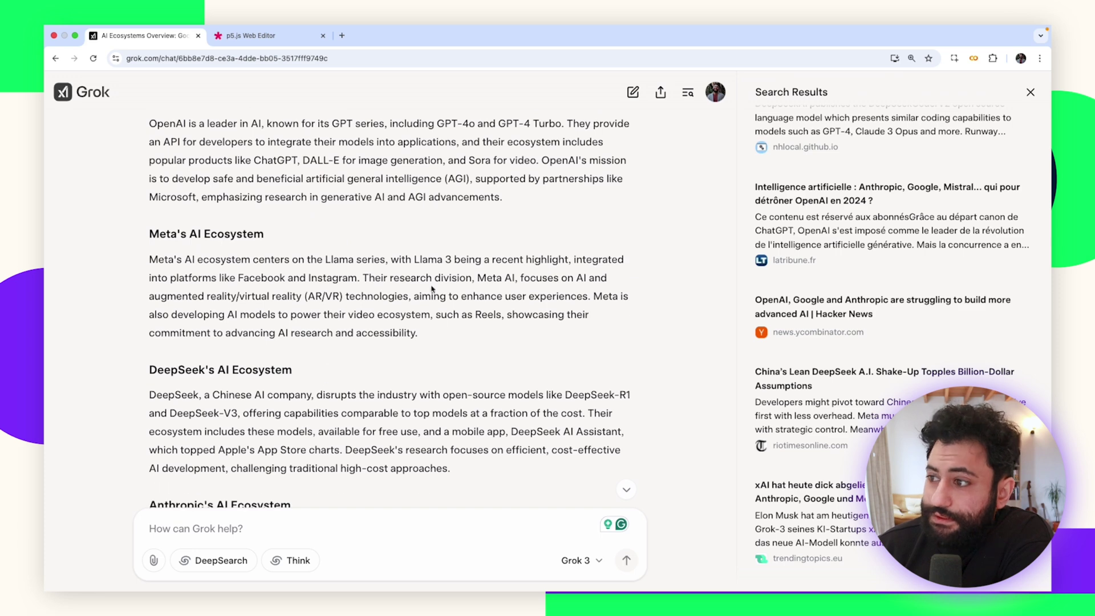
{"action": "scroll", "coordinate": [333, 383], "scroll_direction": "down", "scroll_amount": 5}
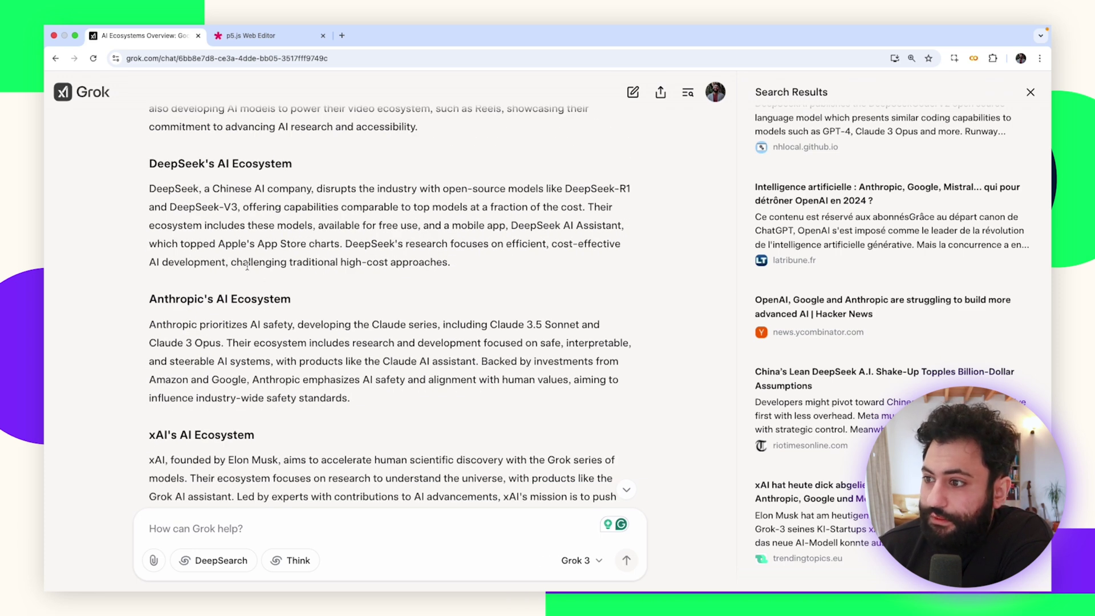
{"action": "scroll", "coordinate": [195, 352], "scroll_direction": "down", "scroll_amount": 3}
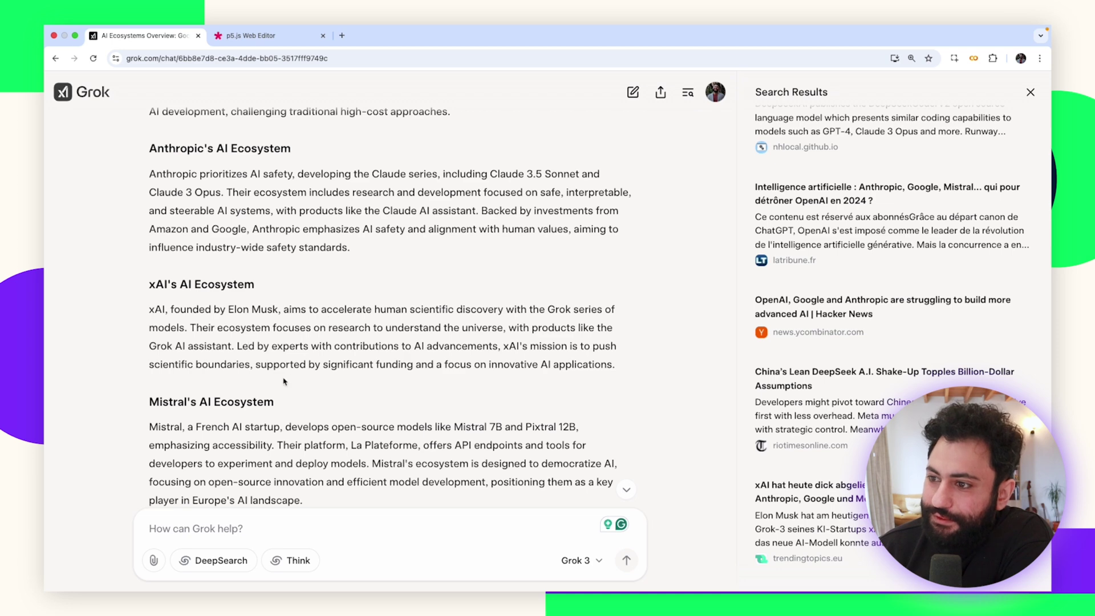
{"action": "scroll", "coordinate": [284, 381], "scroll_direction": "down", "scroll_amount": 3}
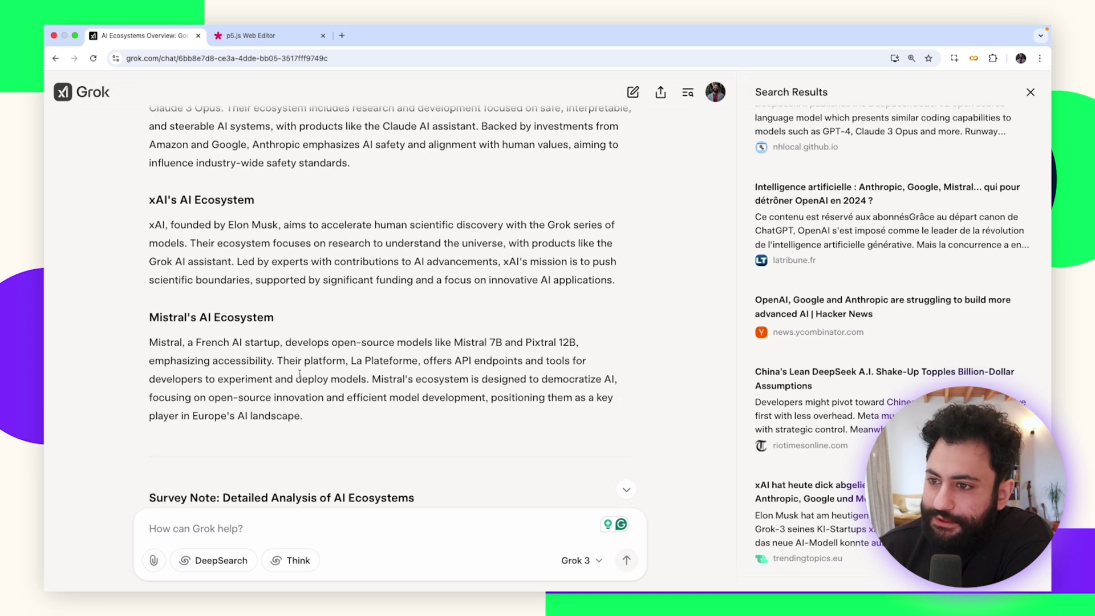
{"action": "scroll", "coordinate": [300, 374], "scroll_direction": "down", "scroll_amount": 5}
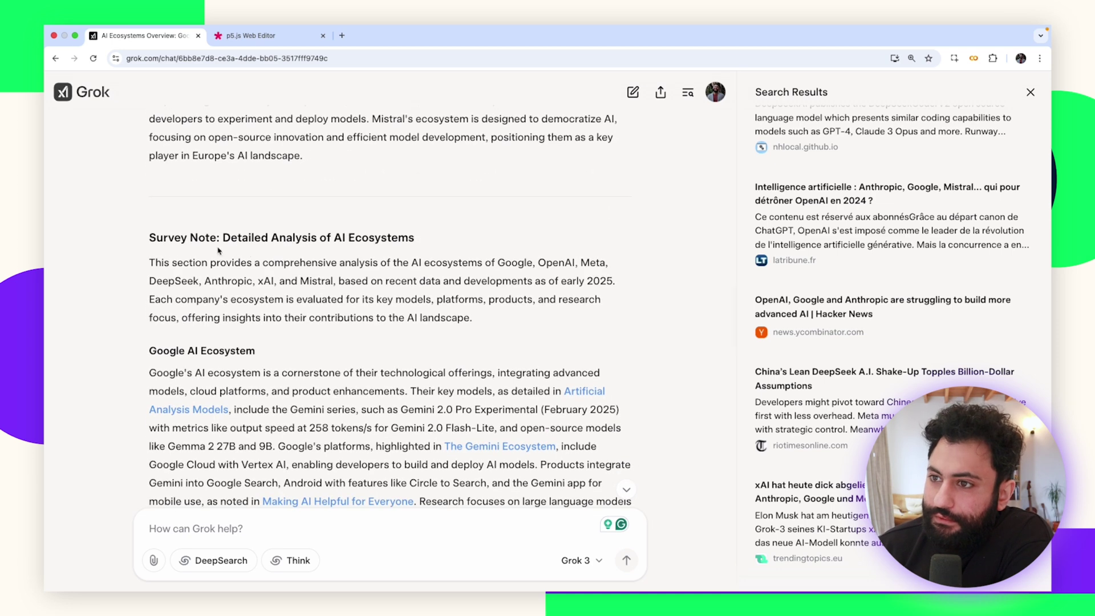
Examine the Survey Note's detailed, cited sections on each provider's models, platforms, products and research
{"action": "scroll", "coordinate": [333, 305], "scroll_direction": "down", "scroll_amount": 3}
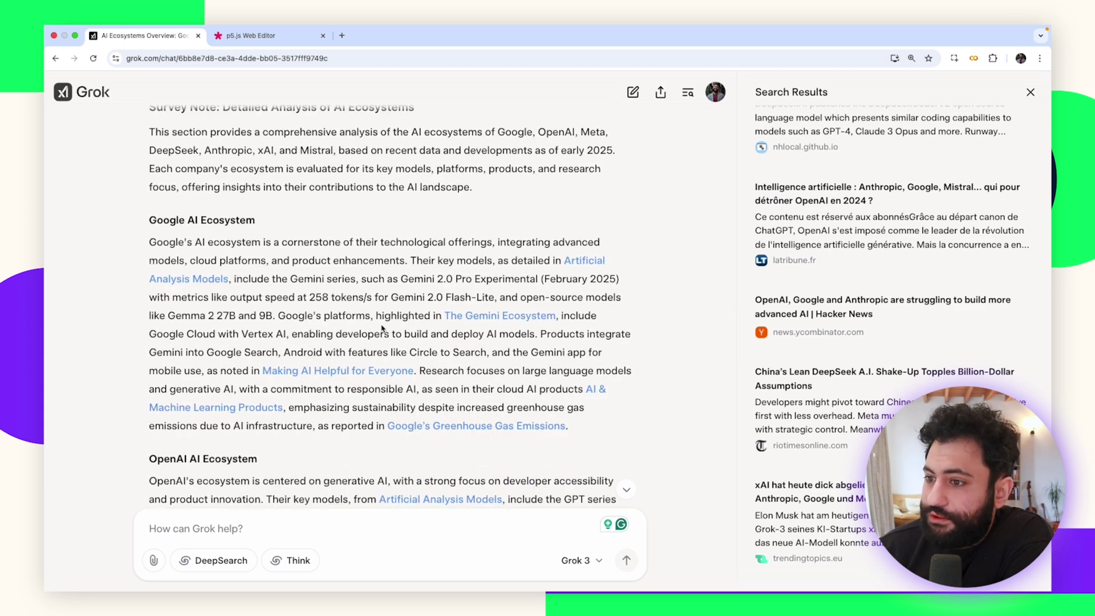
{"action": "scroll", "coordinate": [303, 356], "scroll_direction": "down", "scroll_amount": 4}
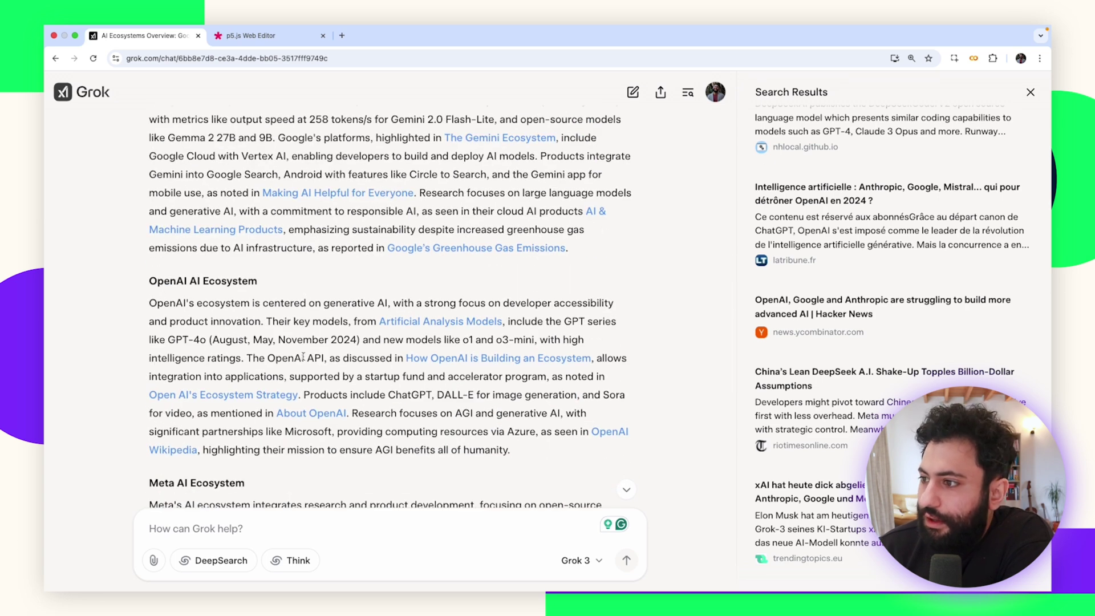
{"action": "scroll", "coordinate": [303, 356], "scroll_direction": "down", "scroll_amount": 1}
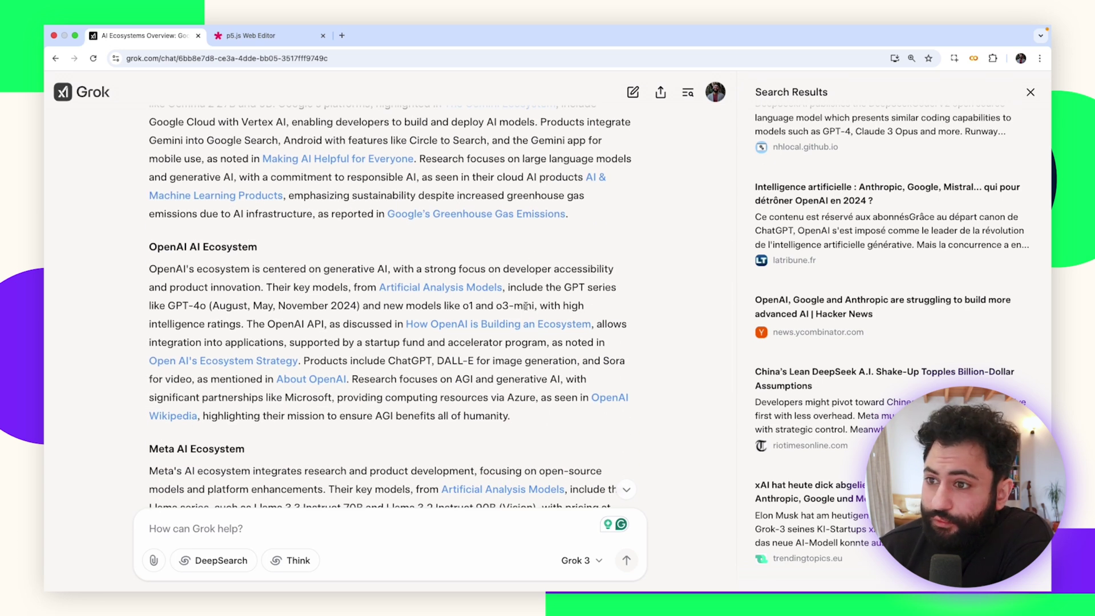
{"action": "scroll", "coordinate": [288, 360], "scroll_direction": "down", "scroll_amount": 6}
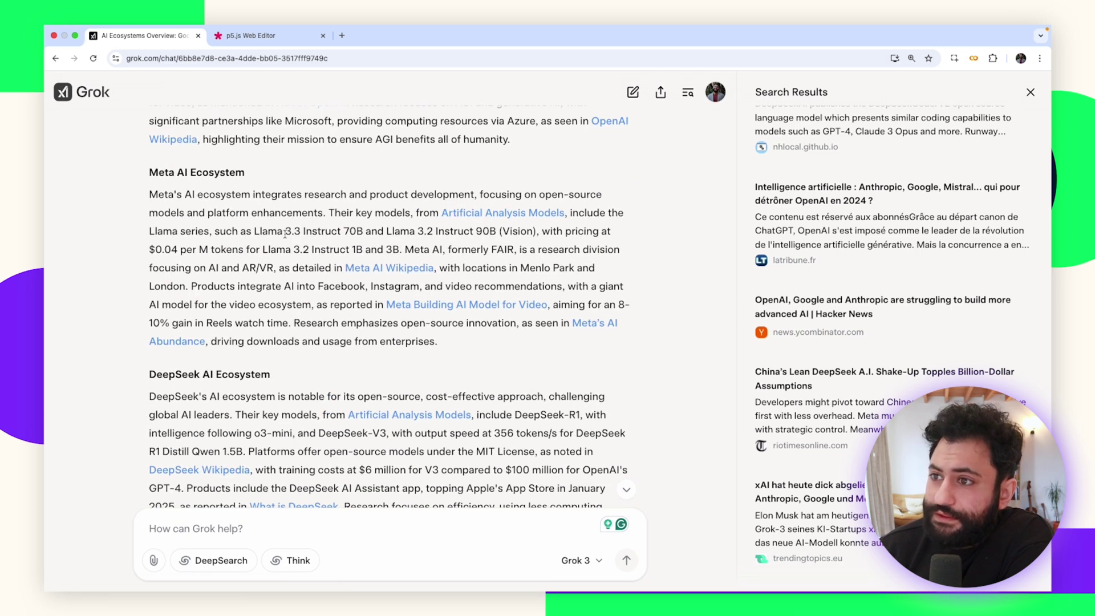
{"action": "scroll", "coordinate": [256, 303], "scroll_direction": "down", "scroll_amount": 3}
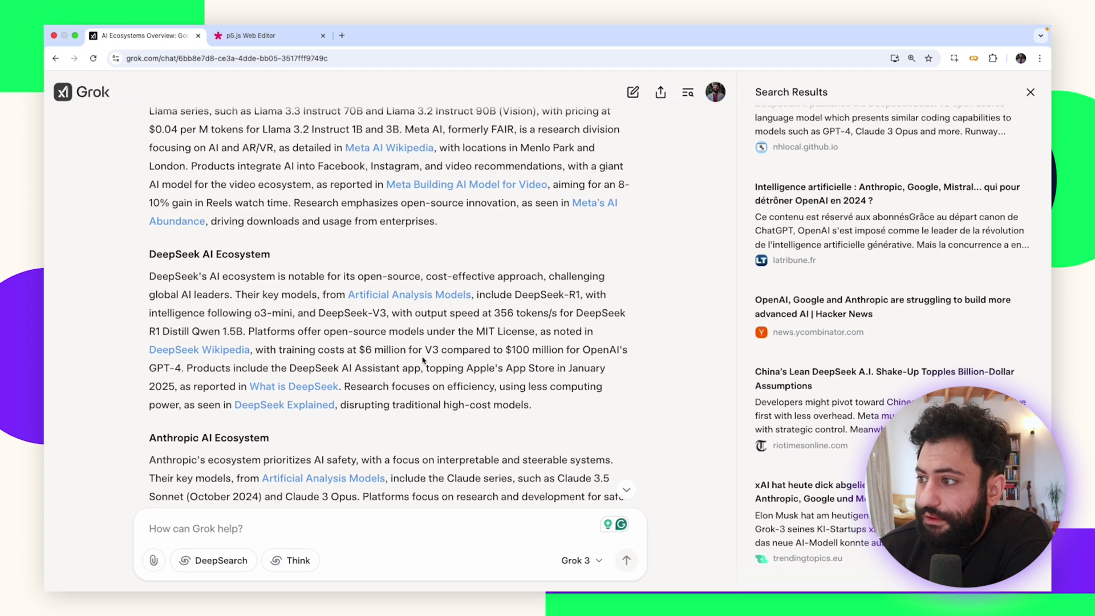
{"action": "scroll", "coordinate": [474, 398], "scroll_direction": "down", "scroll_amount": 6}
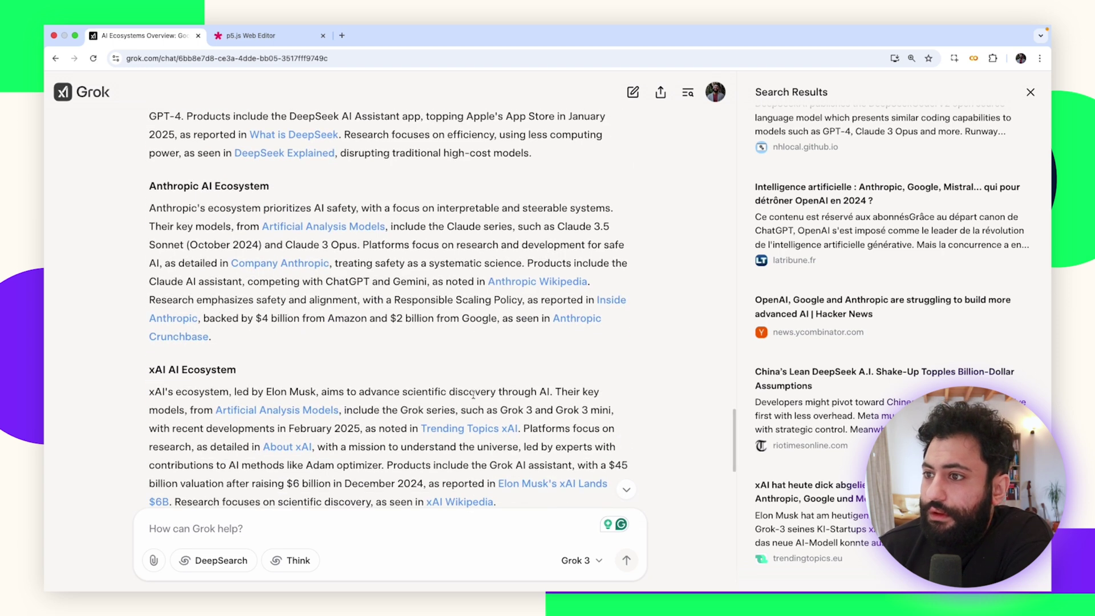
{"action": "scroll", "coordinate": [474, 393], "scroll_direction": "up", "scroll_amount": 3}
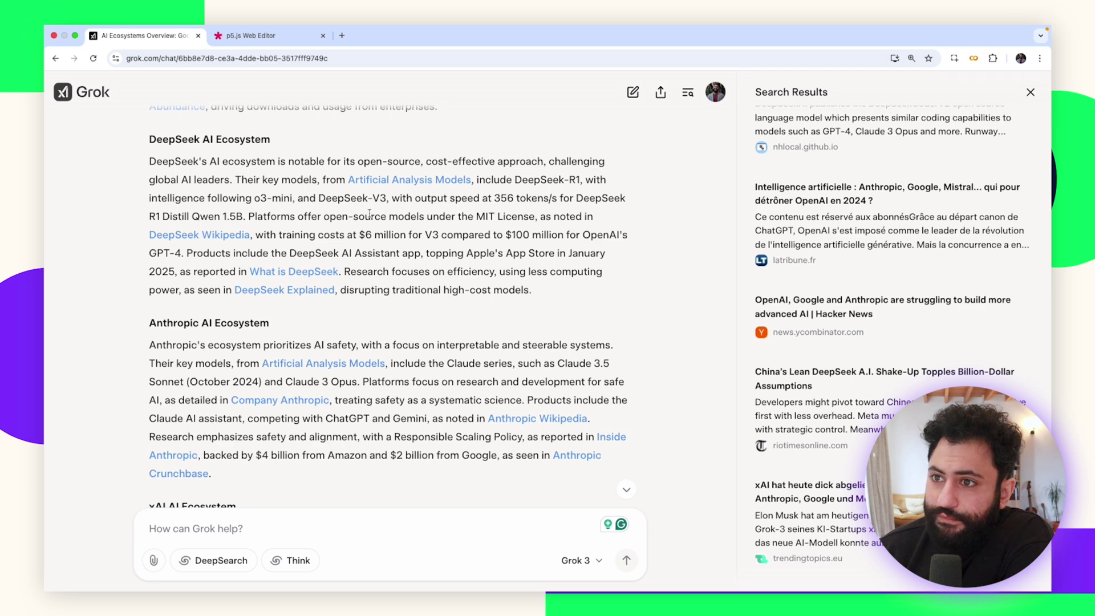
{"action": "scroll", "coordinate": [312, 266], "scroll_direction": "down", "scroll_amount": 9}
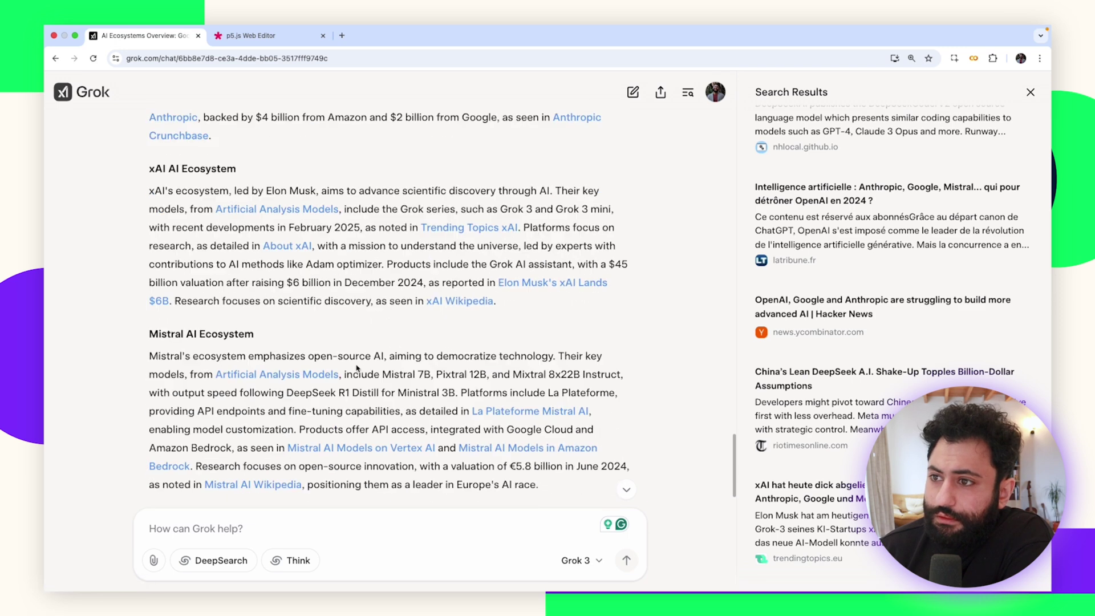
Highlight the Grok 3 model names and the February 2025 date in the detailed xAI section while reading it
{"action": "scroll", "coordinate": [406, 250], "scroll_direction": "up", "scroll_amount": 2}
{"action": "left_click_drag", "start_coordinate": [484, 244], "coordinate": [606, 244]}
{"action": "left_click", "coordinate": [316, 262]}
{"action": "left_click_drag", "start_coordinate": [317, 262], "coordinate": [360, 262]}
{"action": "scroll", "coordinate": [336, 381], "scroll_direction": "down", "scroll_amount": 4}
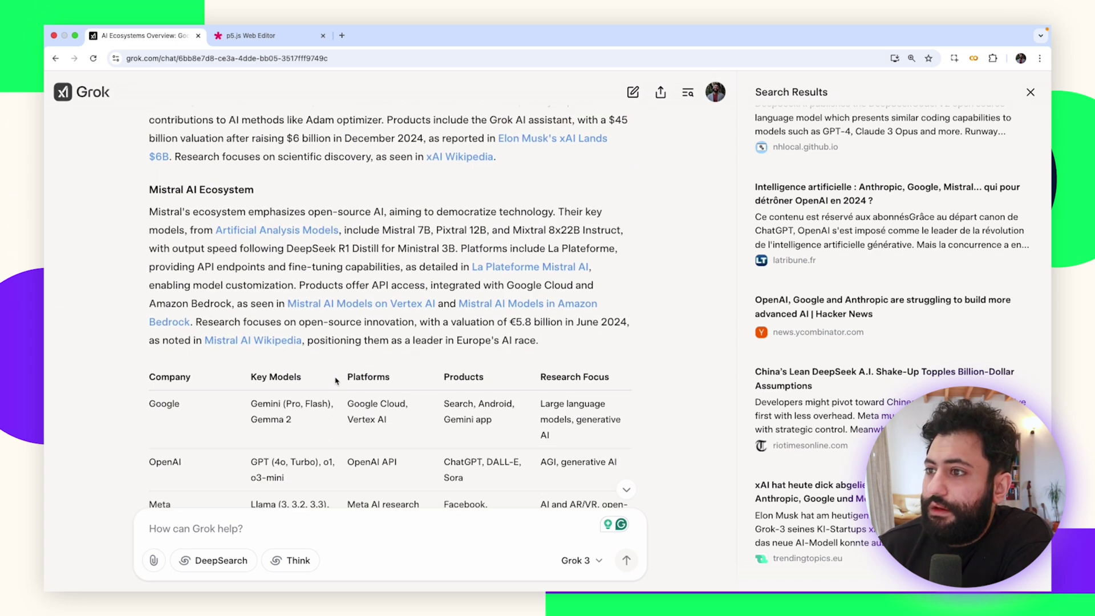
Examine the company comparison table, highlighting Google's platforms and the key models listed for Google and Meta
{"action": "scroll", "coordinate": [401, 259], "scroll_direction": "down", "scroll_amount": 4}
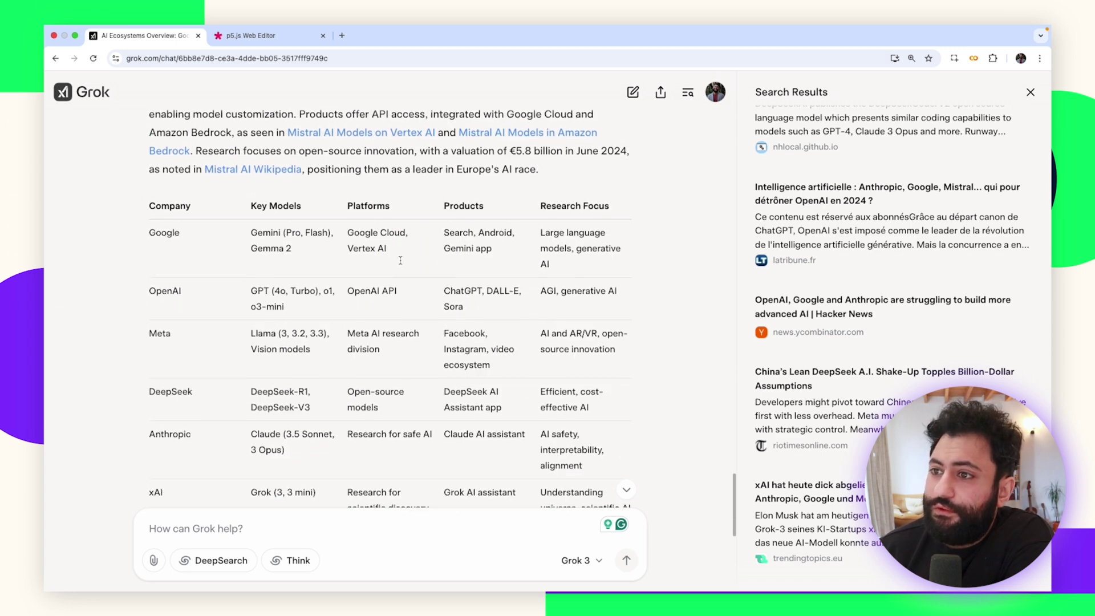
{"action": "left_click_drag", "start_coordinate": [348, 204], "coordinate": [388, 222]}
{"action": "left_click_drag", "start_coordinate": [251, 204], "coordinate": [292, 223]}
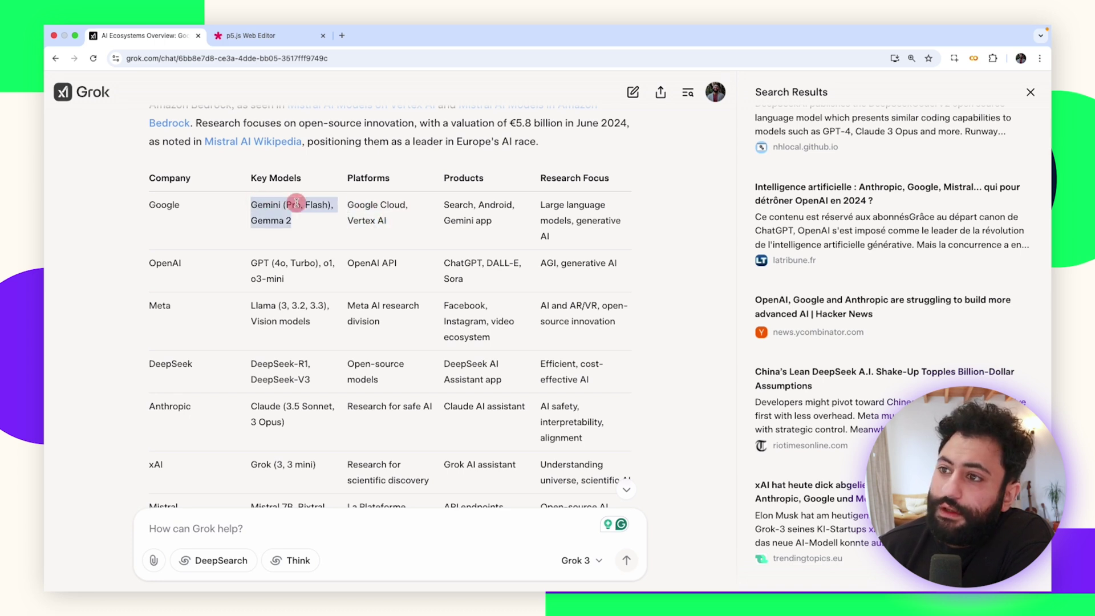
{"action": "left_click", "coordinate": [273, 234]}
{"action": "left_click_drag", "start_coordinate": [251, 261], "coordinate": [280, 295]}
{"action": "scroll", "coordinate": [273, 316], "scroll_direction": "down", "scroll_amount": 5}
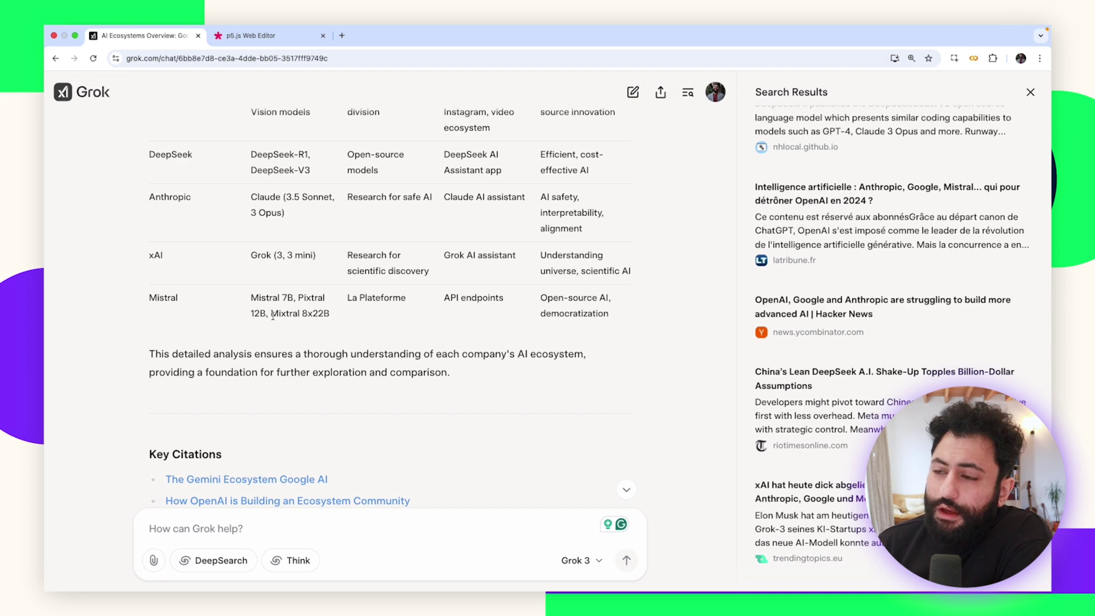
Review the comparison table's remaining rows, the Key Citations and the Mistral section above the table
{"action": "scroll", "coordinate": [273, 316], "scroll_direction": "up", "scroll_amount": 5}
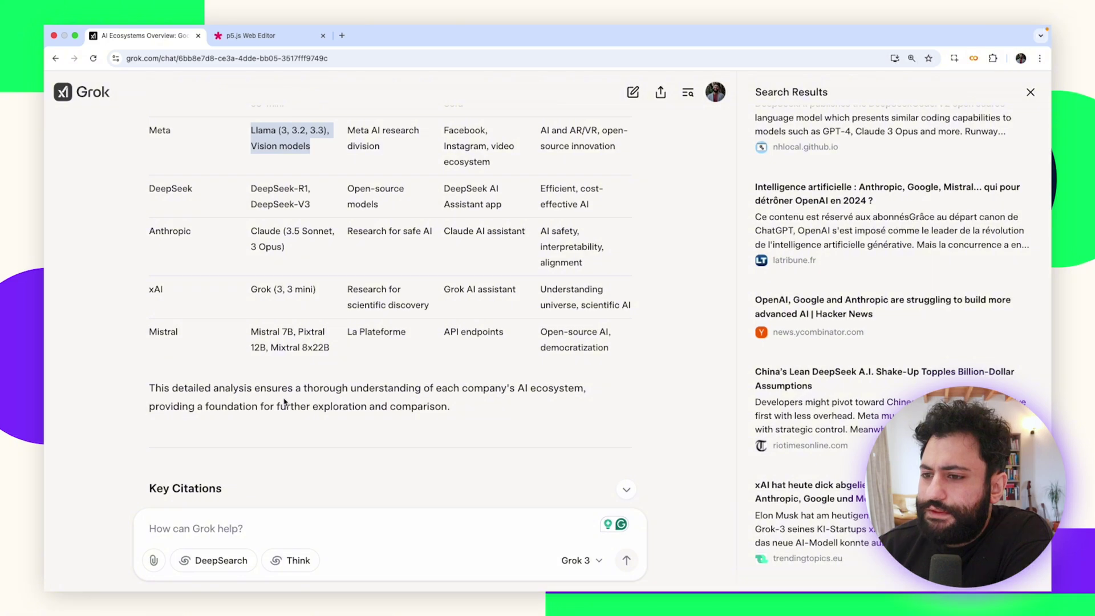
{"action": "scroll", "coordinate": [285, 404], "scroll_direction": "down", "scroll_amount": 1}
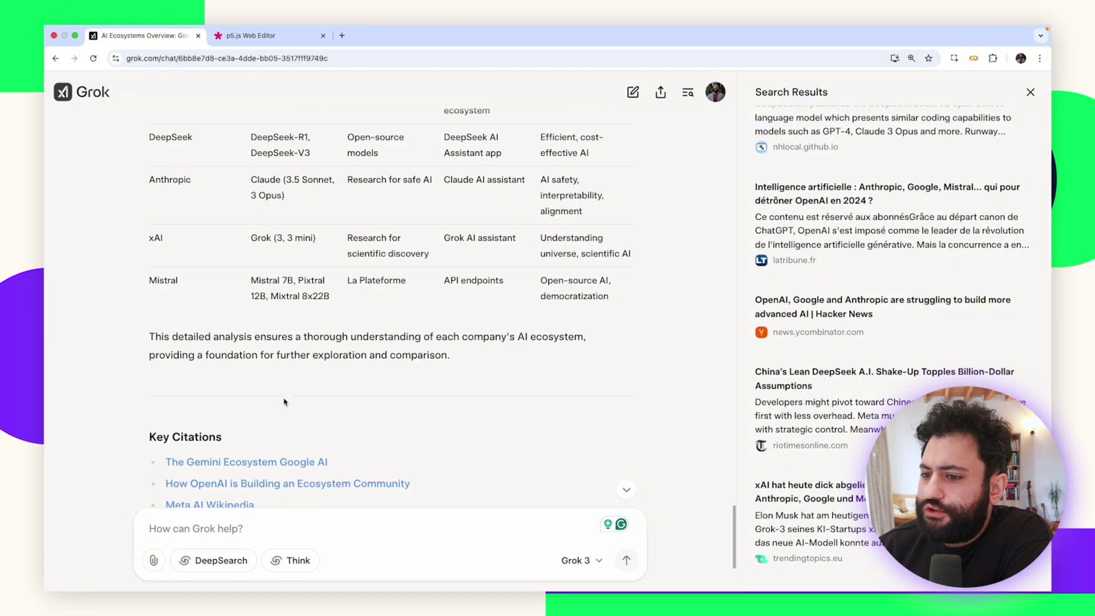
{"action": "scroll", "coordinate": [284, 401], "scroll_direction": "down", "scroll_amount": 3}
{"action": "scroll", "coordinate": [284, 401], "scroll_direction": "up", "scroll_amount": 10}
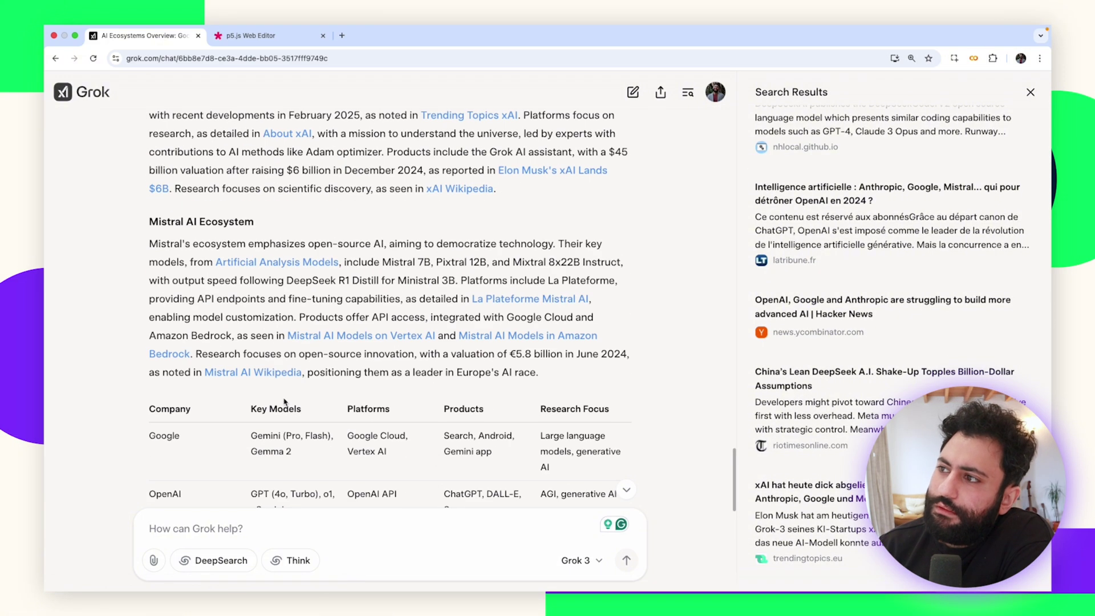
{"action": "scroll", "coordinate": [284, 401], "scroll_direction": "down", "scroll_amount": 6}
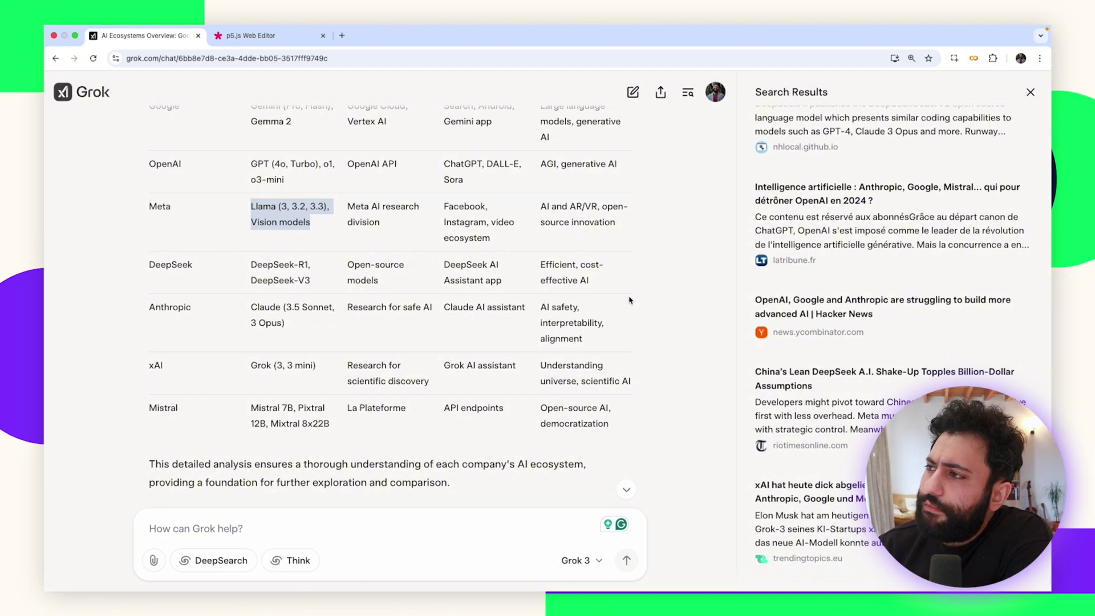
Start a new conversation with DeepSearch enabled, and leave the browser to fetch the next prompt
{"action": "left_click", "coordinate": [633, 97]}
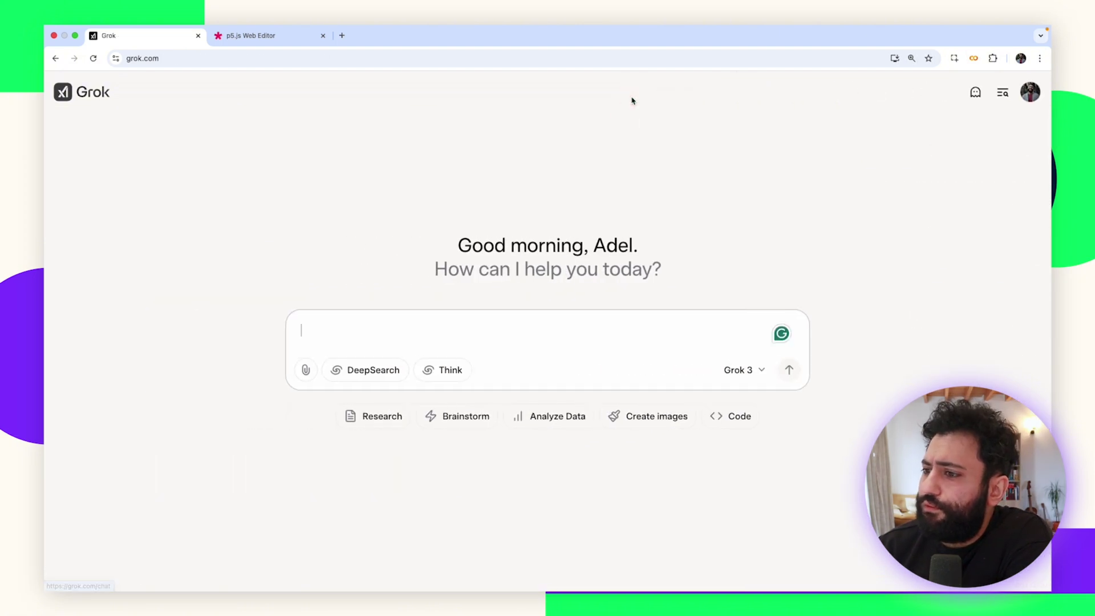
{"action": "left_click", "coordinate": [385, 371]}
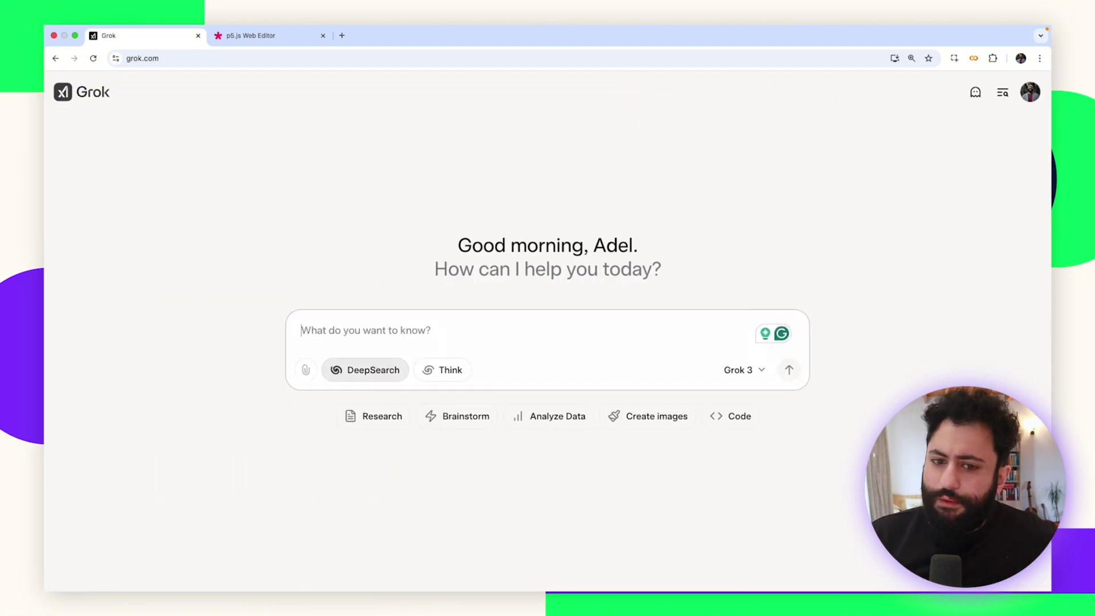
{"action": "key", "text": "super+Tab"}
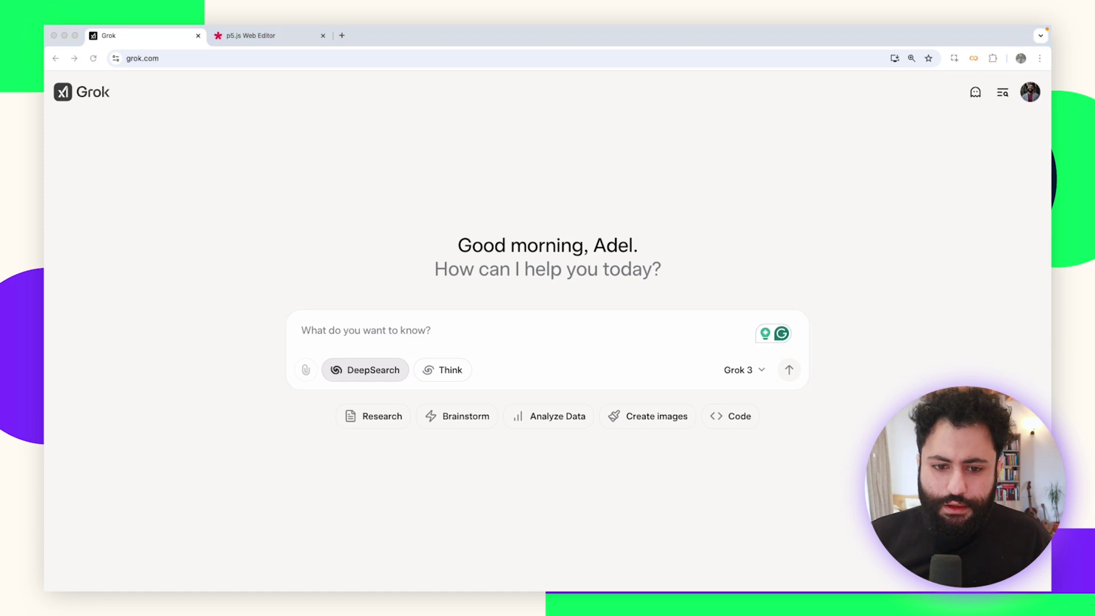
Submit a prompt for a well-researched new-versus-used car breakdown covering depreciation, total cost of ownership, financing, insurance, long-term value and notable trends or studies
{"action": "left_click", "coordinate": [431, 319]}
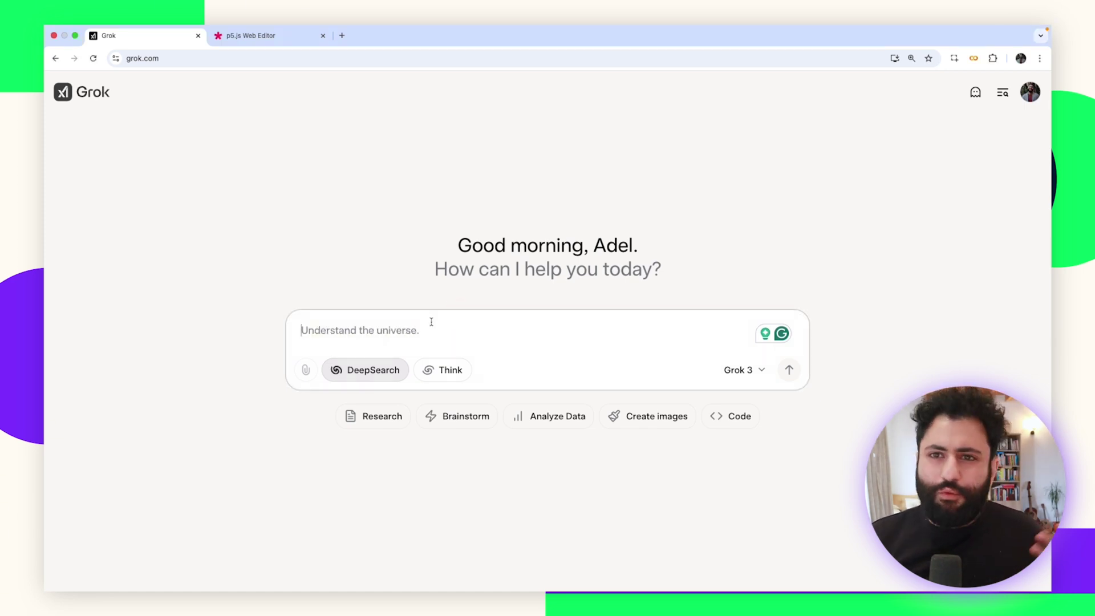
{"action": "type", "text": "I'm considering buying a car and weighing the pros and cons of purchasing new versus used. I've heard that new cars lose value quickly, but I'm unsure if this is always the case or just a common misconception. I want to explore different perspectives on this decision, particularly from people with strong economic reasoning.  Please provide a well-researched breakdown of the key arguments for and against buying a new car versus a used car. Include insights from economic principles such as depreciation, total cost of ownership, financing, insurance, and long-term value. If there are notable trends or studies on this topic, summarize them as well."}
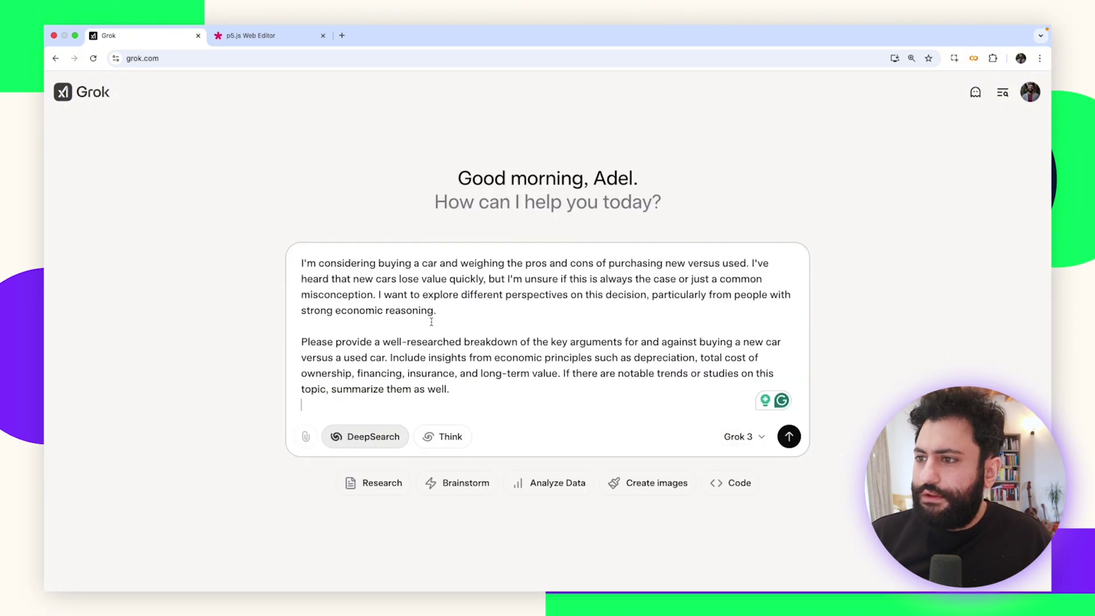
{"action": "key", "text": "BackSpace"}
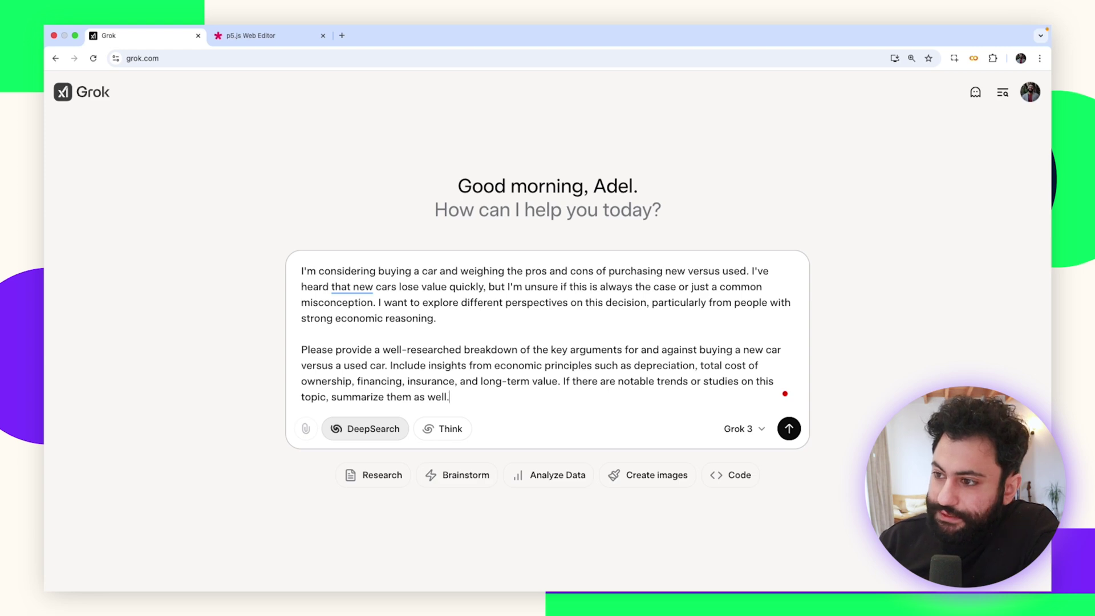
{"action": "left_click", "coordinate": [789, 429]}
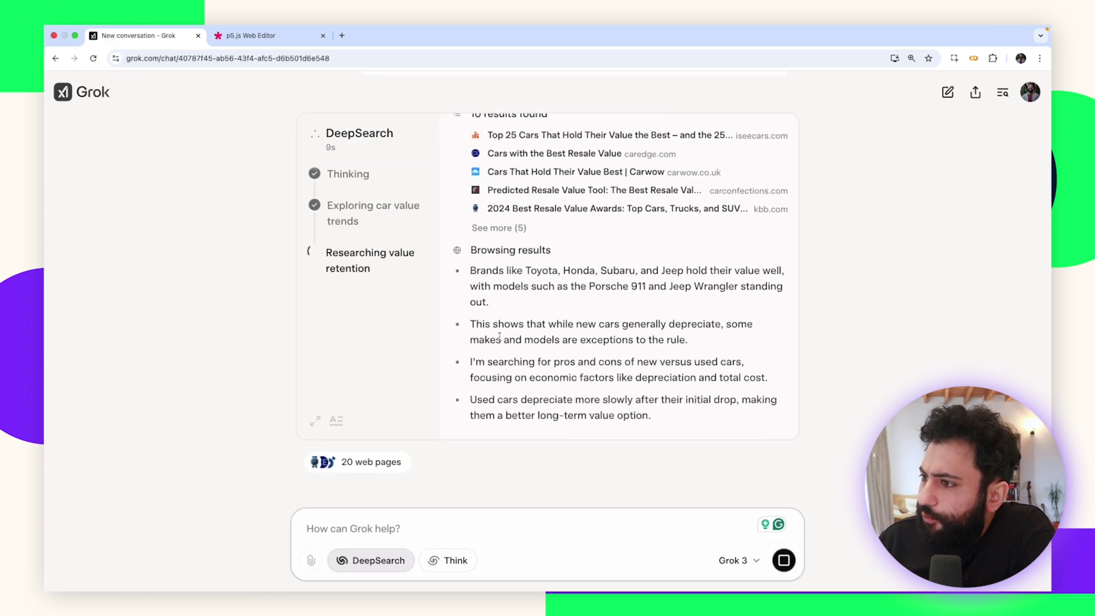
Follow the DeepSearch research stages on car value, from value retention to economic factors, alongside the browsing results and the submitted prompt
{"action": "scroll", "coordinate": [498, 337], "scroll_direction": "up", "scroll_amount": 5}
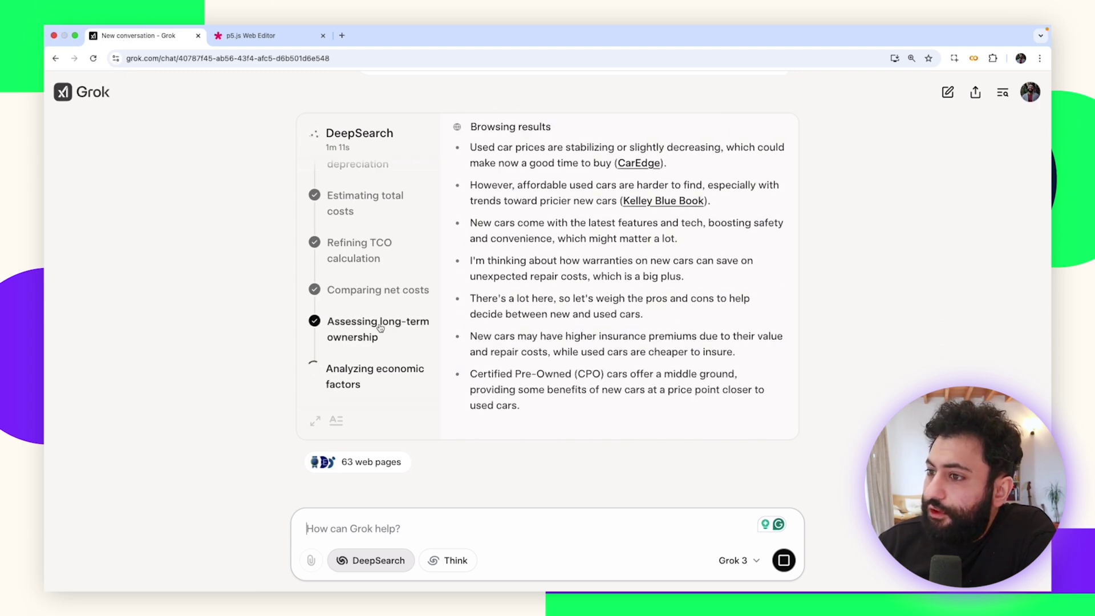
{"action": "scroll", "coordinate": [388, 240], "scroll_direction": "up", "scroll_amount": 5}
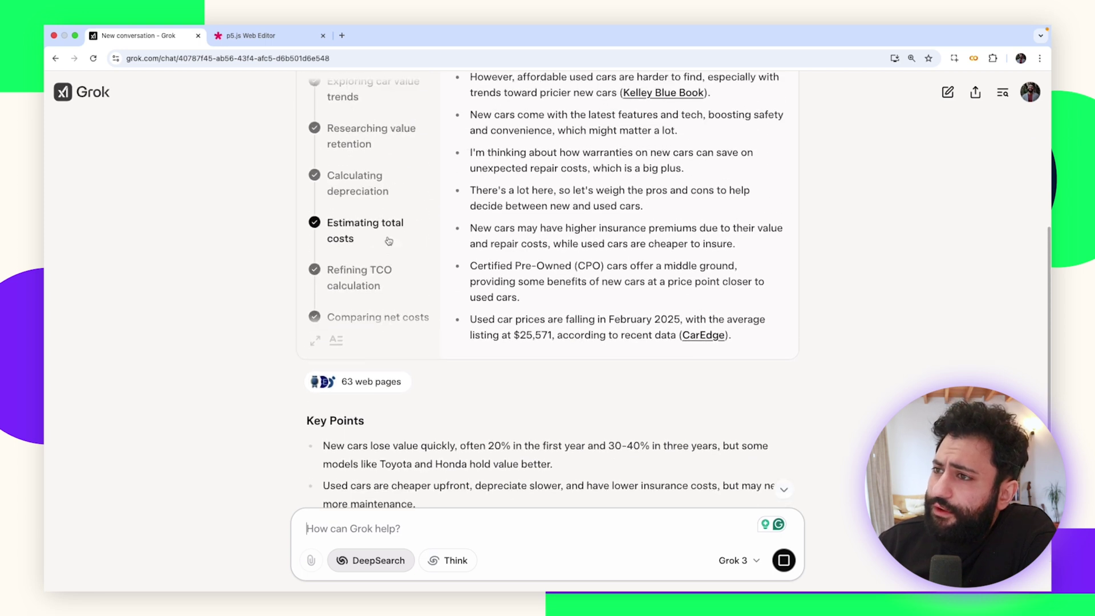
{"action": "scroll", "coordinate": [375, 164], "scroll_direction": "up", "scroll_amount": 5}
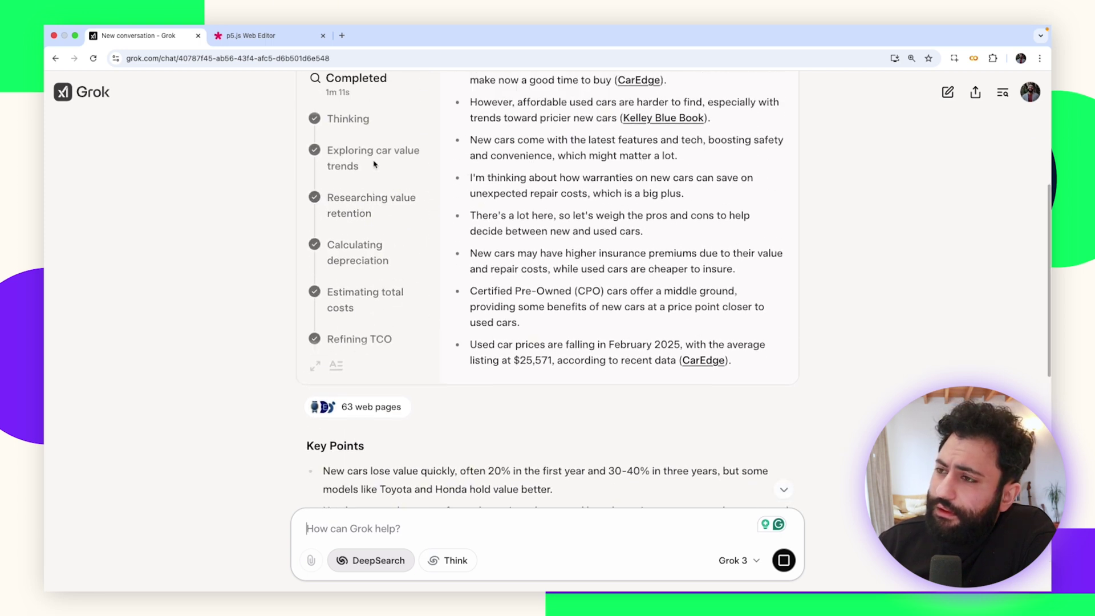
{"action": "scroll", "coordinate": [358, 265], "scroll_direction": "down", "scroll_amount": 3}
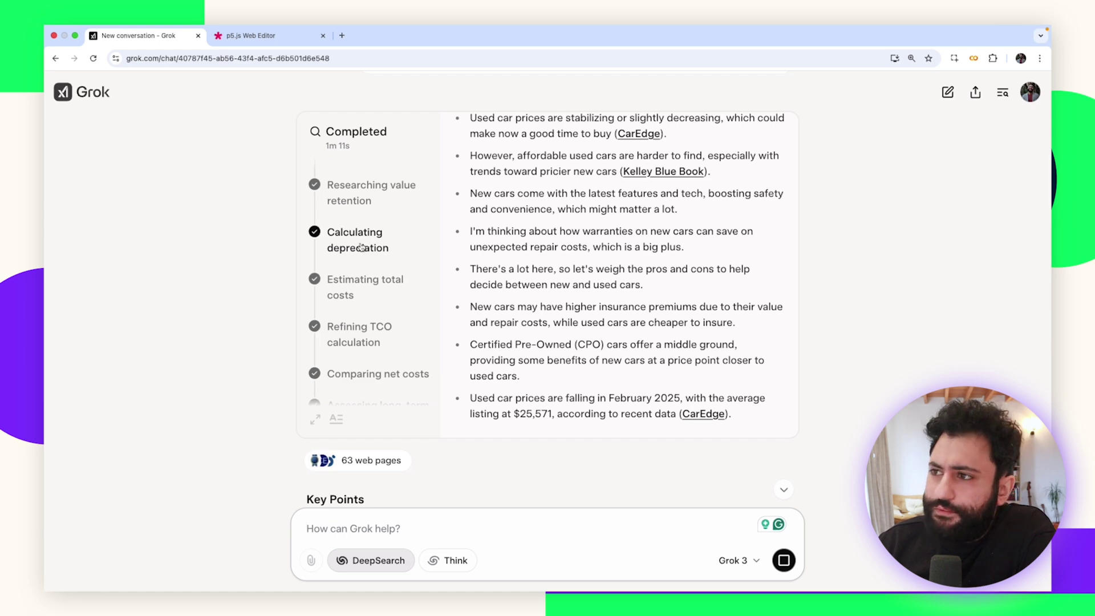
{"action": "scroll", "coordinate": [361, 245], "scroll_direction": "up", "scroll_amount": 8}
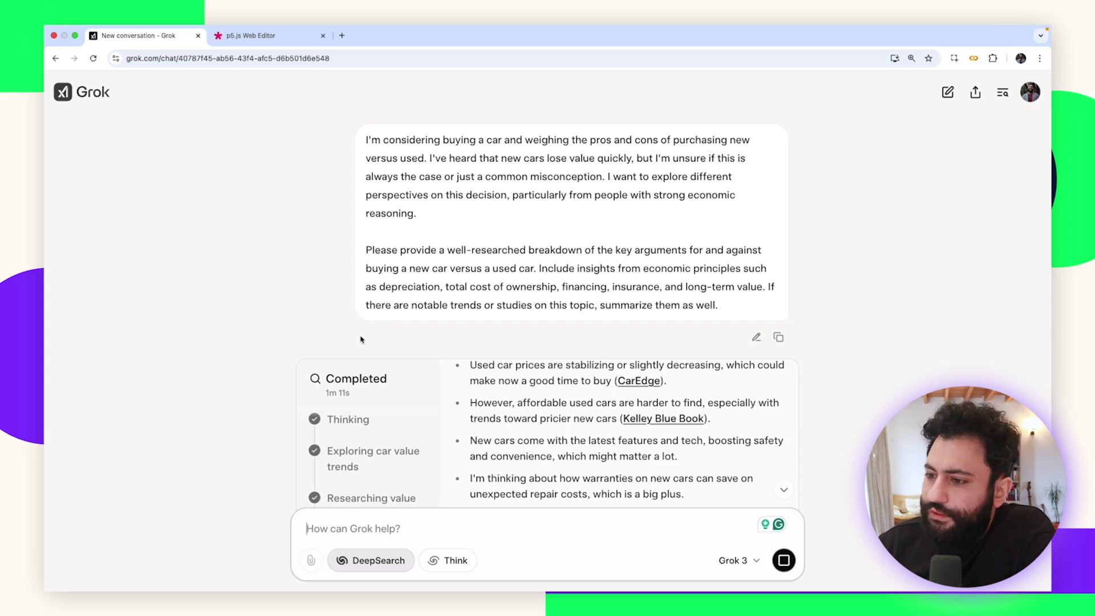
{"action": "scroll", "coordinate": [307, 365], "scroll_direction": "down", "scroll_amount": 2}
{"action": "scroll", "coordinate": [307, 366], "scroll_direction": "down", "scroll_amount": 2}
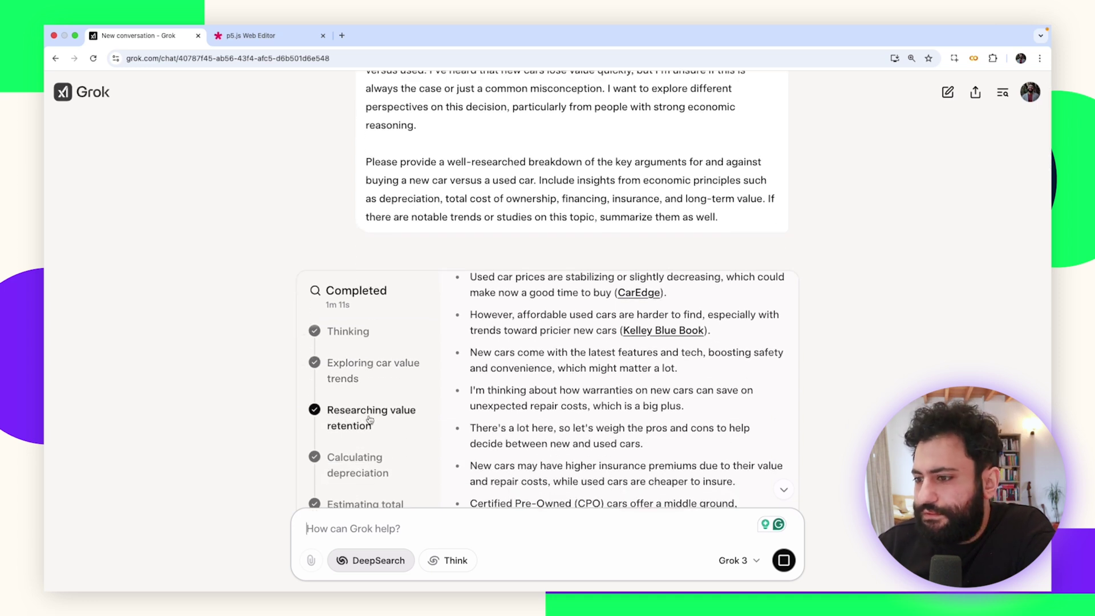
{"action": "scroll", "coordinate": [369, 421], "scroll_direction": "down", "scroll_amount": 5}
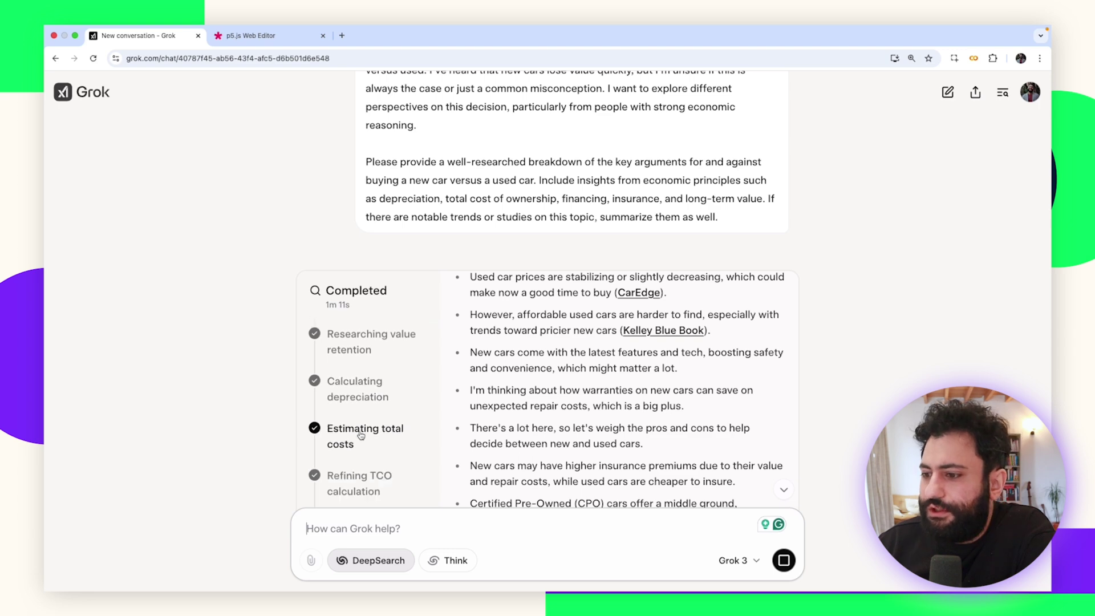
{"action": "scroll", "coordinate": [356, 454], "scroll_direction": "down", "scroll_amount": 1}
{"action": "scroll", "coordinate": [377, 448], "scroll_direction": "down", "scroll_amount": 3}
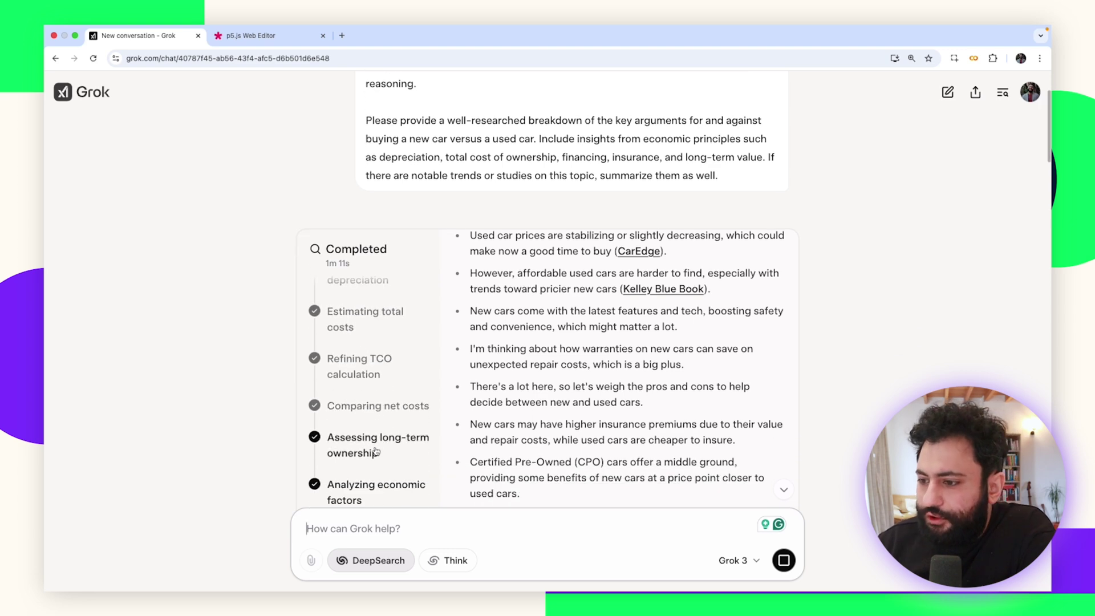
Read the report's Key Points, the New vs. Used Cars breakdown and the depreciation section of the detailed analysis
{"action": "scroll", "coordinate": [379, 452], "scroll_direction": "down", "scroll_amount": 5}
{"action": "scroll", "coordinate": [377, 456], "scroll_direction": "down", "scroll_amount": 3}
{"action": "scroll", "coordinate": [404, 216], "scroll_direction": "up", "scroll_amount": 1}
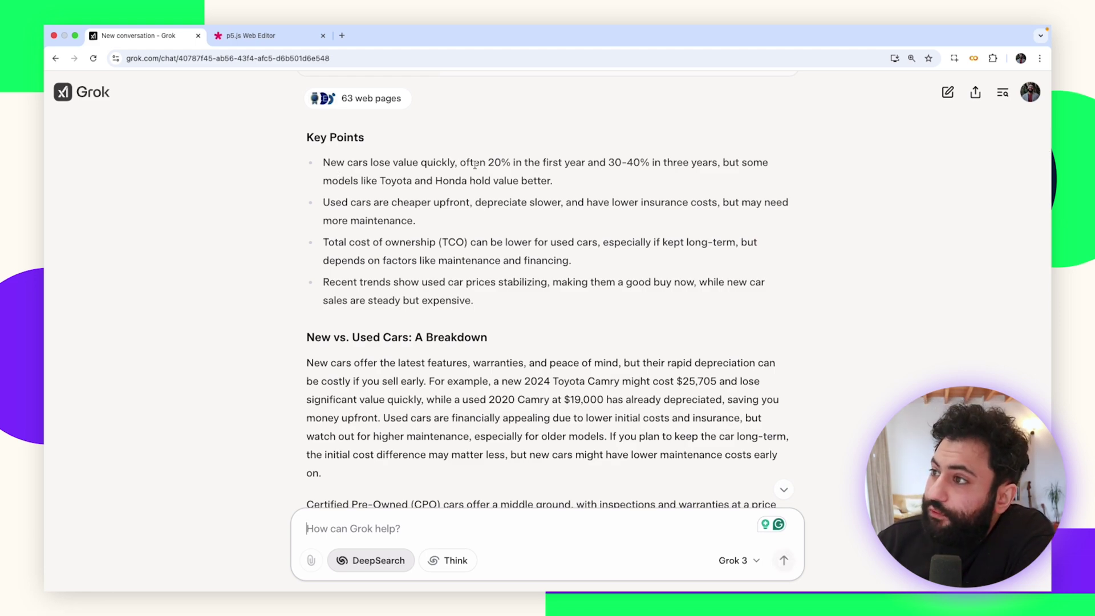
{"action": "scroll", "coordinate": [290, 312], "scroll_direction": "down", "scroll_amount": 10}
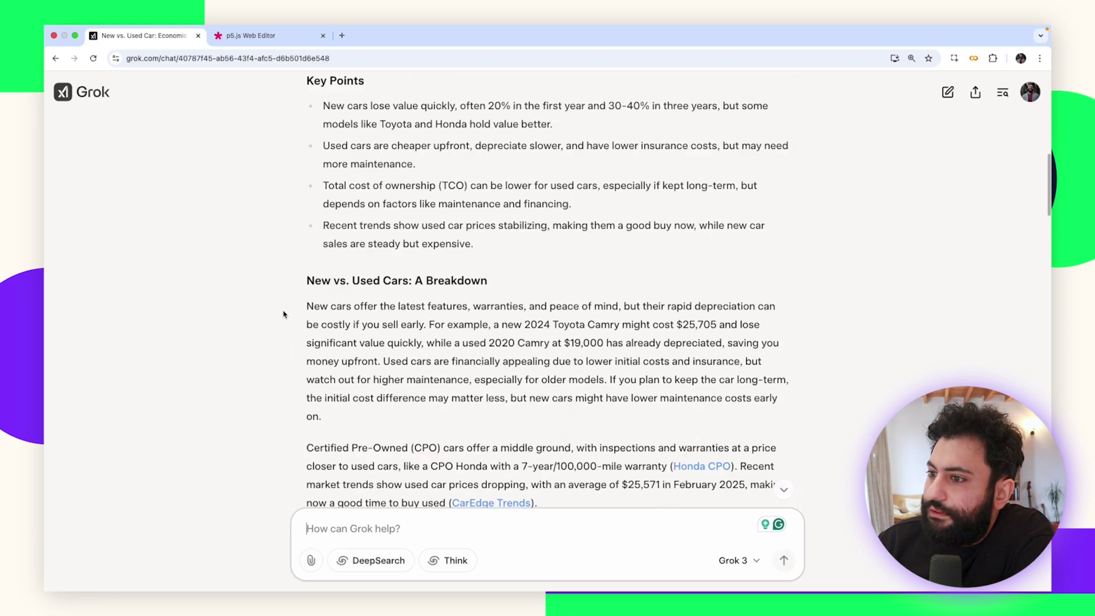
{"action": "scroll", "coordinate": [285, 314], "scroll_direction": "up", "scroll_amount": 5}
{"action": "scroll", "coordinate": [283, 314], "scroll_direction": "down", "scroll_amount": 1}
{"action": "scroll", "coordinate": [284, 314], "scroll_direction": "down", "scroll_amount": 2}
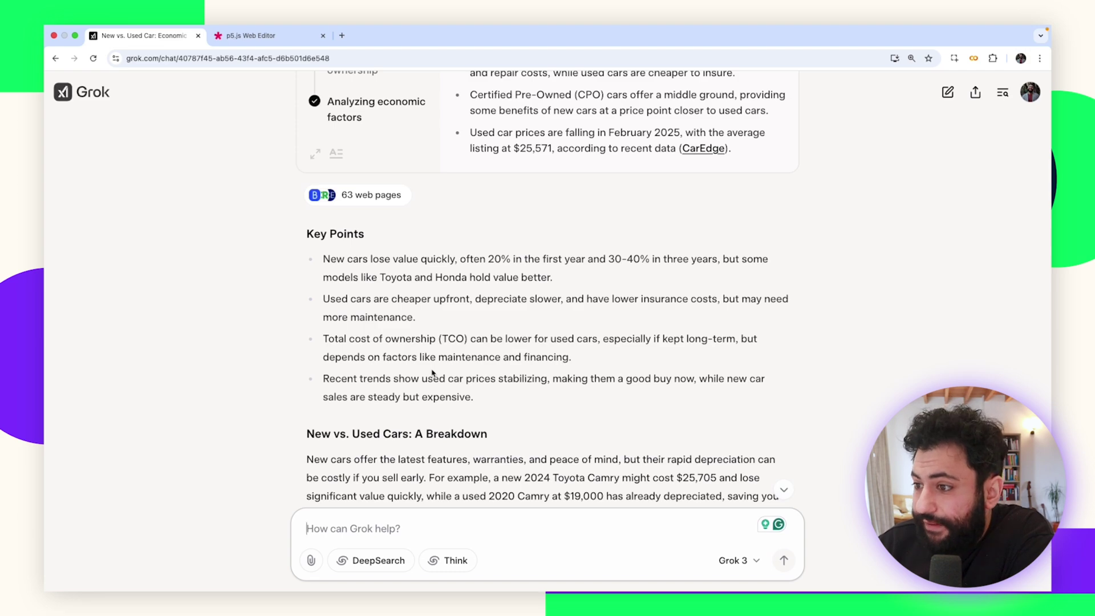
{"action": "scroll", "coordinate": [432, 373], "scroll_direction": "down", "scroll_amount": 5}
{"action": "scroll", "coordinate": [432, 370], "scroll_direction": "down", "scroll_amount": 10}
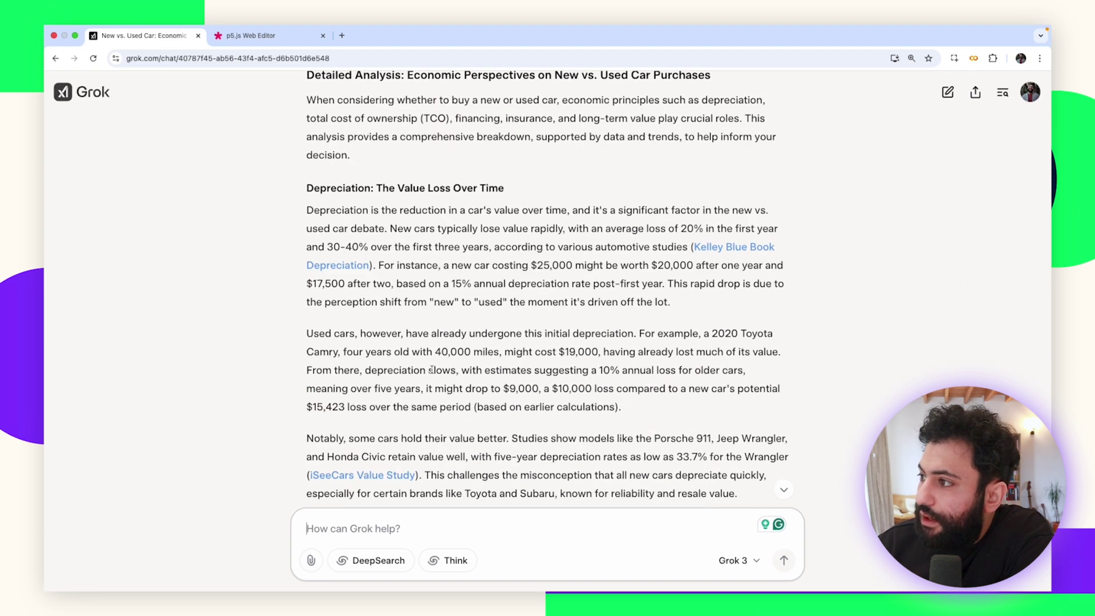
Examine the five-year Toyota Camry cost comparison table and the expert perspectives and conclusion below it
{"action": "scroll", "coordinate": [431, 369], "scroll_direction": "down", "scroll_amount": 5}
{"action": "scroll", "coordinate": [431, 370], "scroll_direction": "down", "scroll_amount": 20}
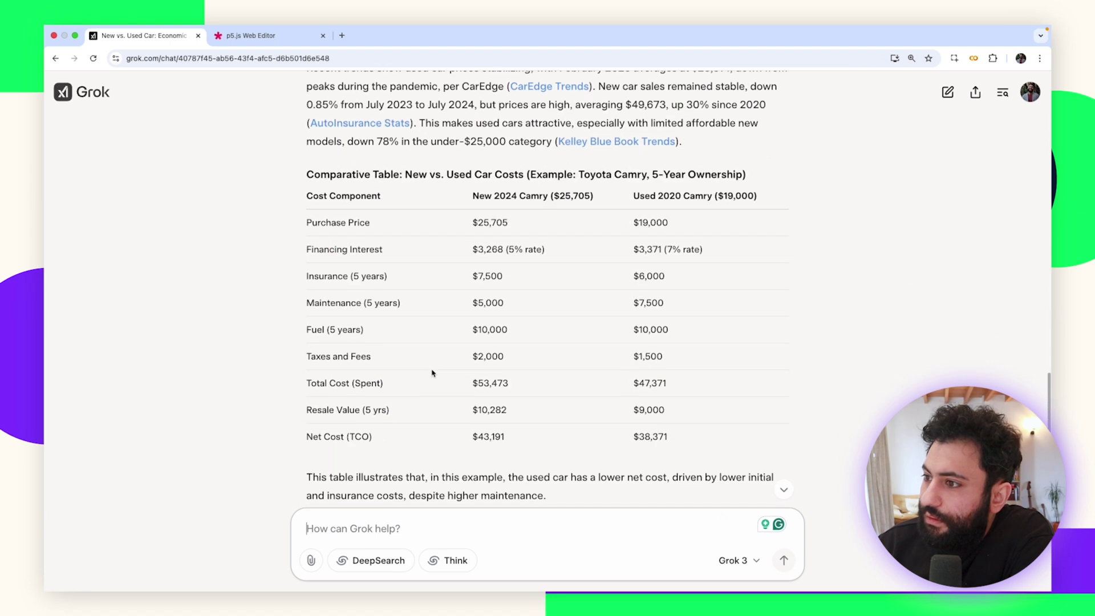
{"action": "scroll", "coordinate": [432, 373], "scroll_direction": "up", "scroll_amount": 1}
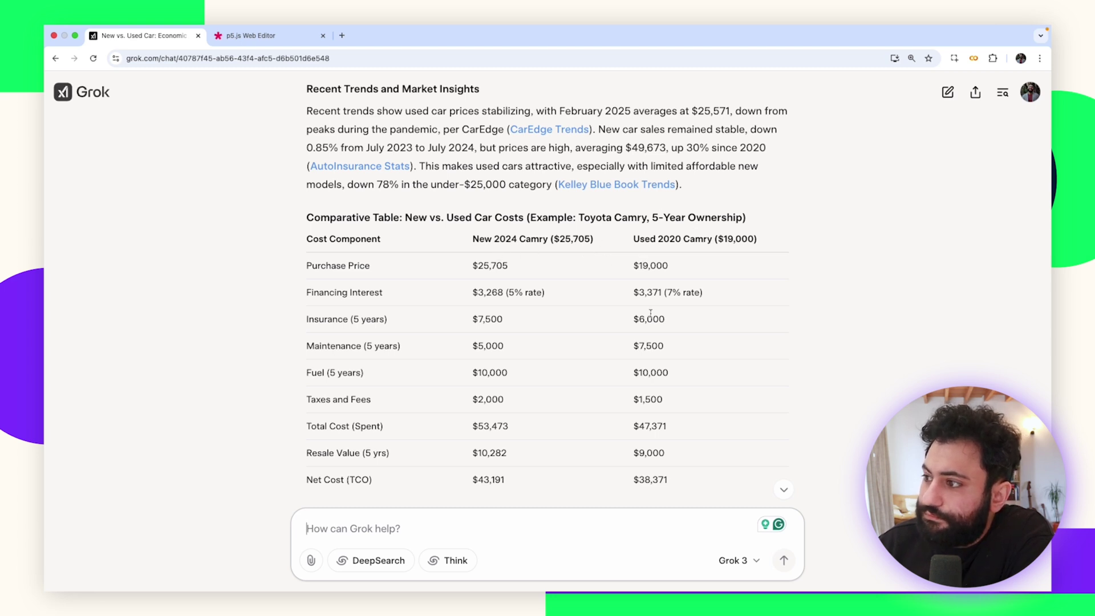
{"action": "scroll", "coordinate": [595, 442], "scroll_direction": "down", "scroll_amount": 2}
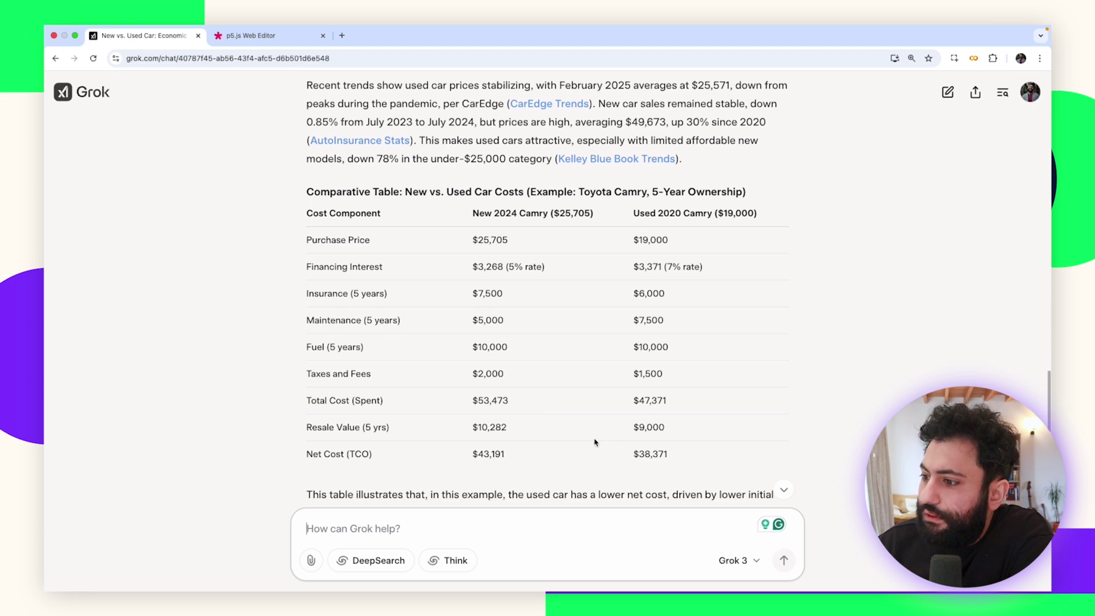
{"action": "scroll", "coordinate": [595, 442], "scroll_direction": "down", "scroll_amount": 7}
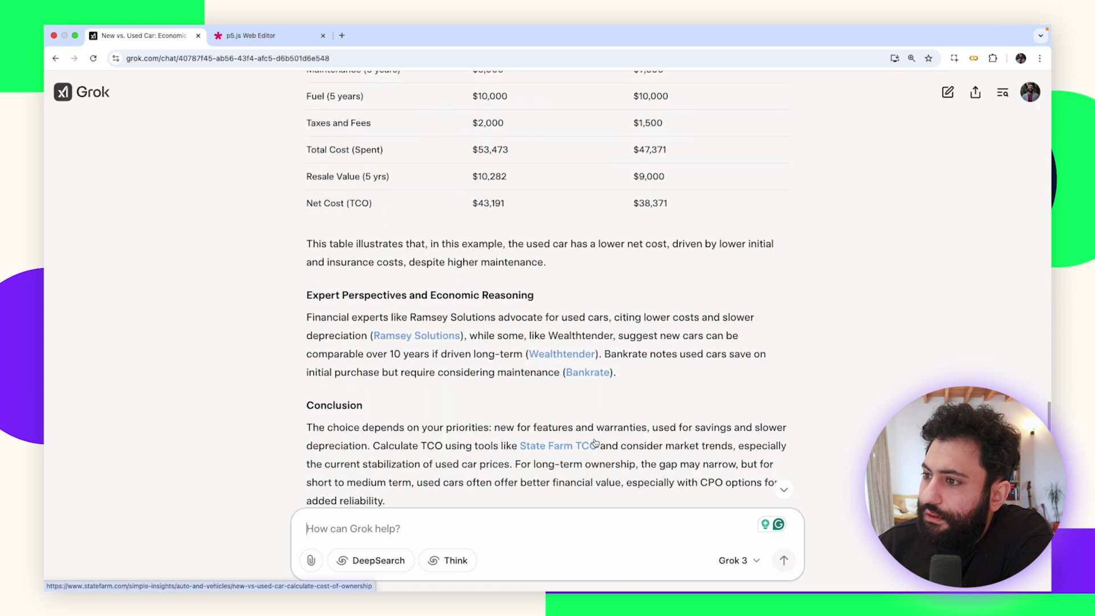
{"action": "scroll", "coordinate": [595, 442], "scroll_direction": "down", "scroll_amount": 2}
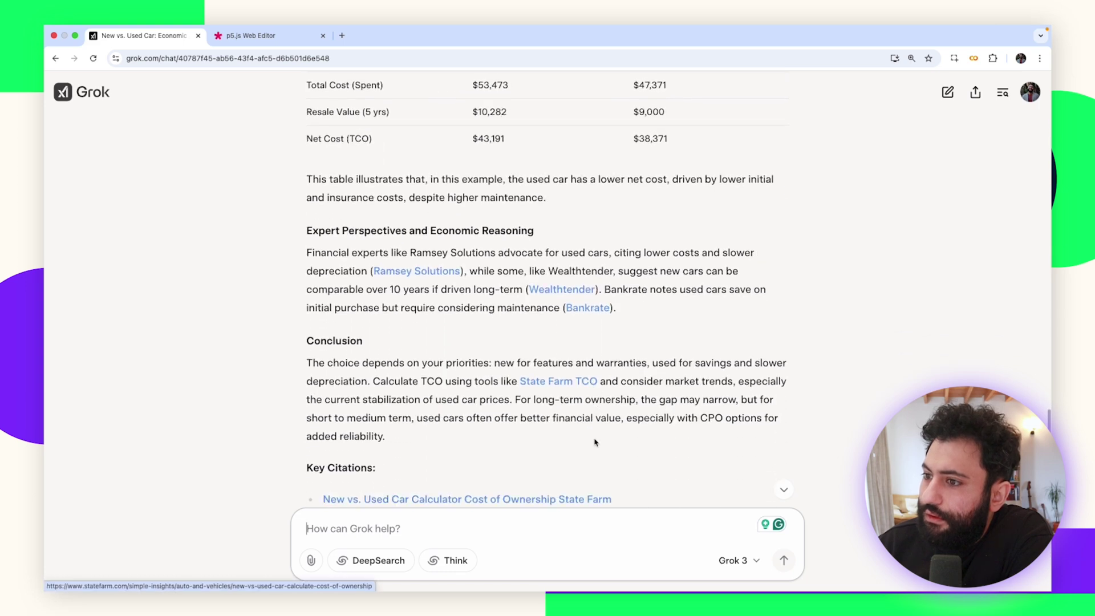
Open the Ramsey Solutions source cited under Expert Perspectives, skim the article and return to the Grok conversation
{"action": "left_click", "coordinate": [429, 275]}
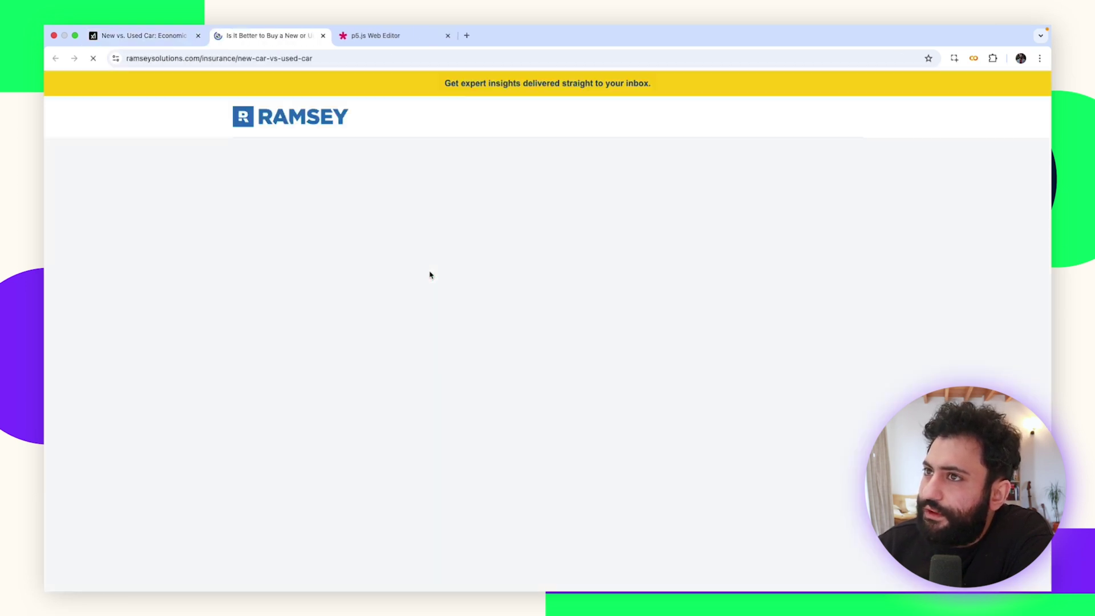
{"action": "scroll", "coordinate": [240, 199], "scroll_direction": "down", "scroll_amount": 7}
{"action": "scroll", "coordinate": [233, 236], "scroll_direction": "up", "scroll_amount": 5}
{"action": "scroll", "coordinate": [232, 236], "scroll_direction": "up", "scroll_amount": 3}
{"action": "left_click", "coordinate": [143, 35]}
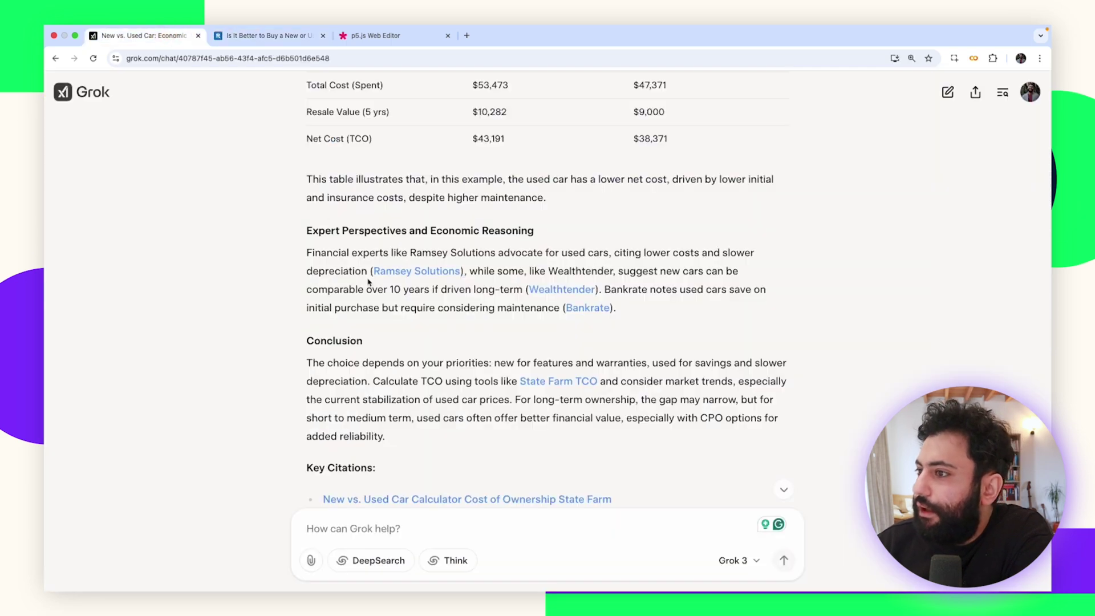
Review the Wealthtender remark, the conclusion and the full Key Citations list, and return to the start of the report
{"action": "left_click_drag", "start_coordinate": [561, 272], "coordinate": [740, 272]}
{"action": "left_click", "coordinate": [363, 308]}
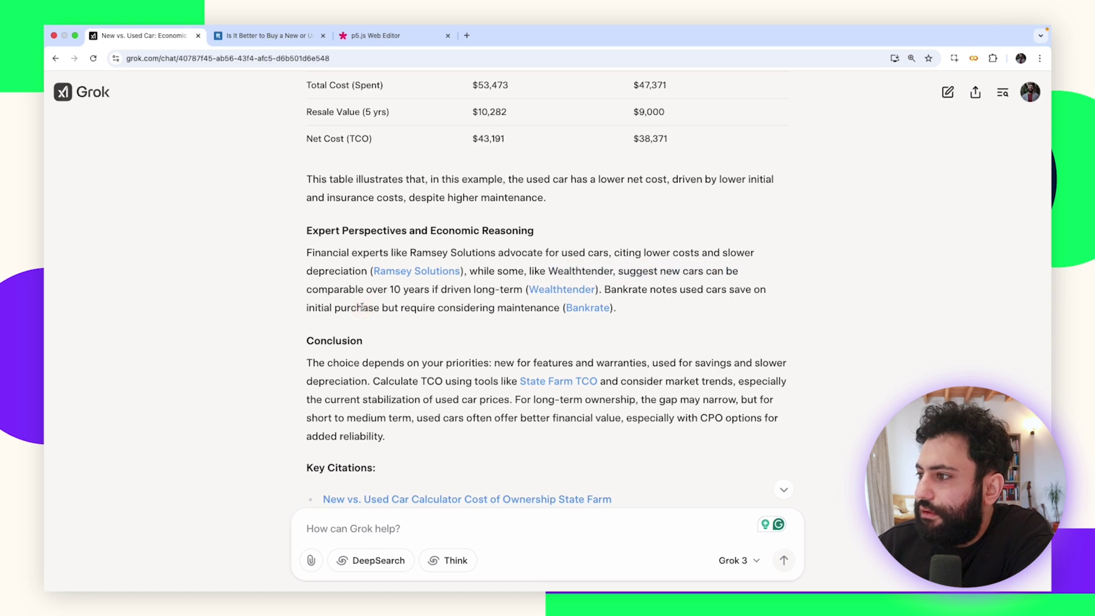
{"action": "scroll", "coordinate": [350, 378], "scroll_direction": "down", "scroll_amount": 5}
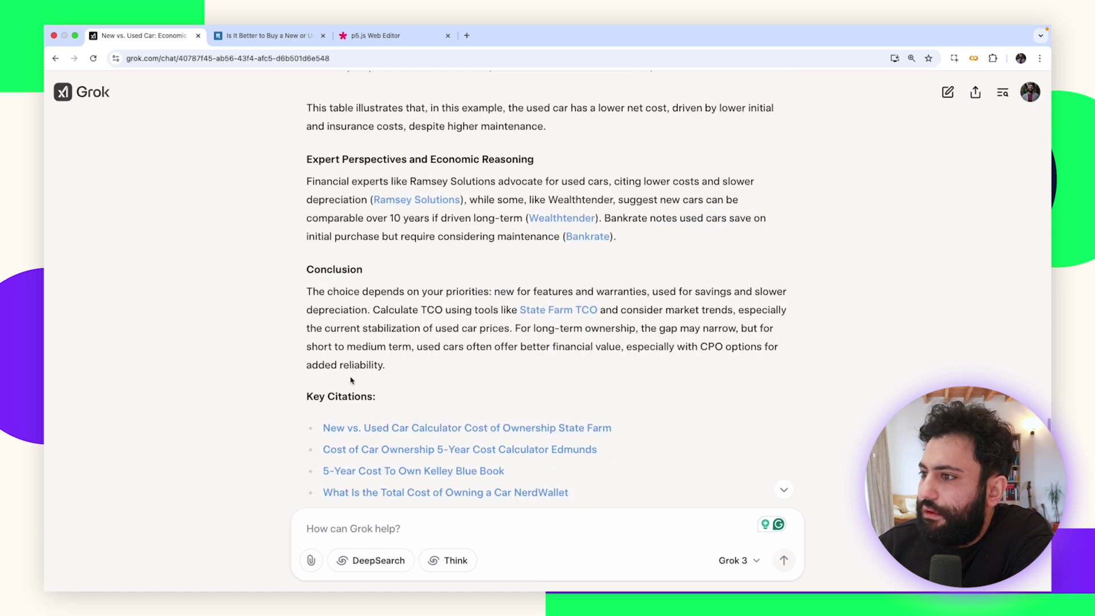
{"action": "scroll", "coordinate": [352, 381], "scroll_direction": "down", "scroll_amount": 10}
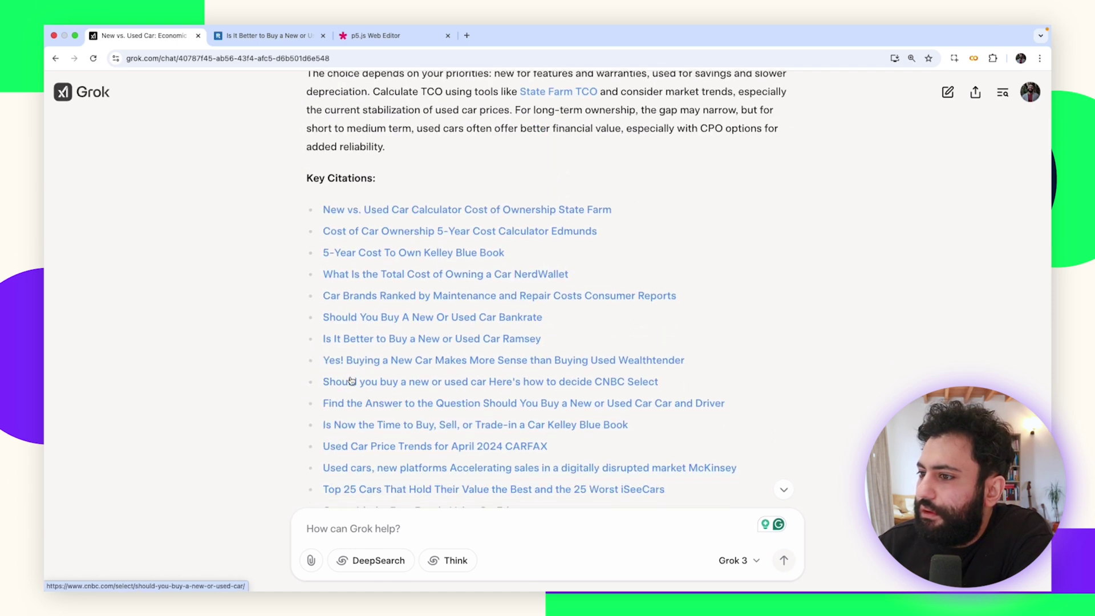
{"action": "scroll", "coordinate": [351, 381], "scroll_direction": "down", "scroll_amount": 5}
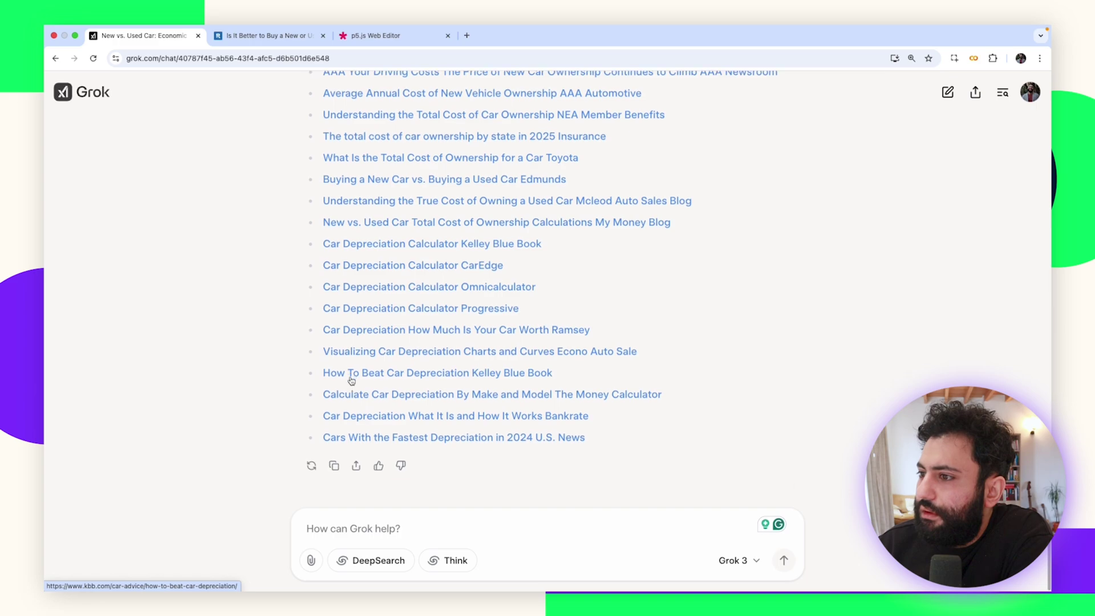
{"action": "scroll", "coordinate": [351, 381], "scroll_direction": "up", "scroll_amount": 20}
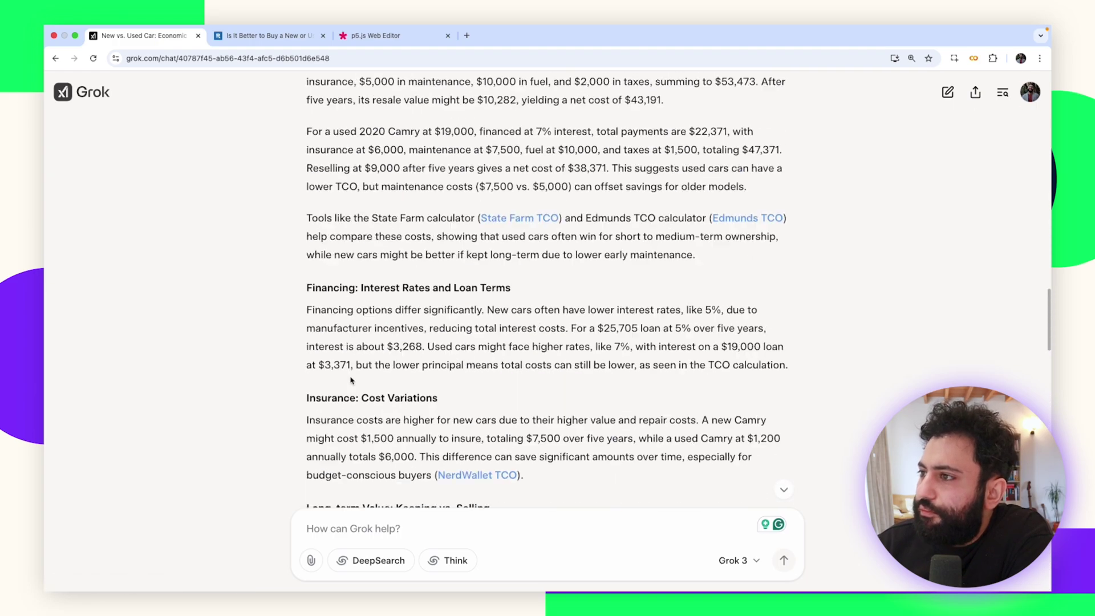
{"action": "scroll", "coordinate": [351, 378], "scroll_direction": "up", "scroll_amount": 20}
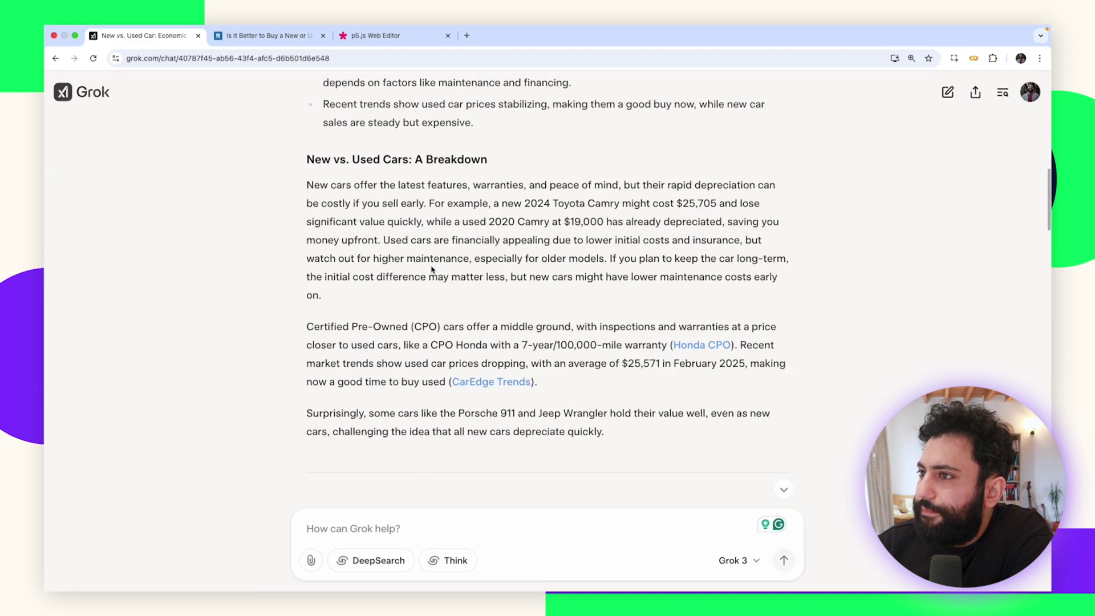
{"action": "scroll", "coordinate": [431, 266], "scroll_direction": "up", "scroll_amount": 10}
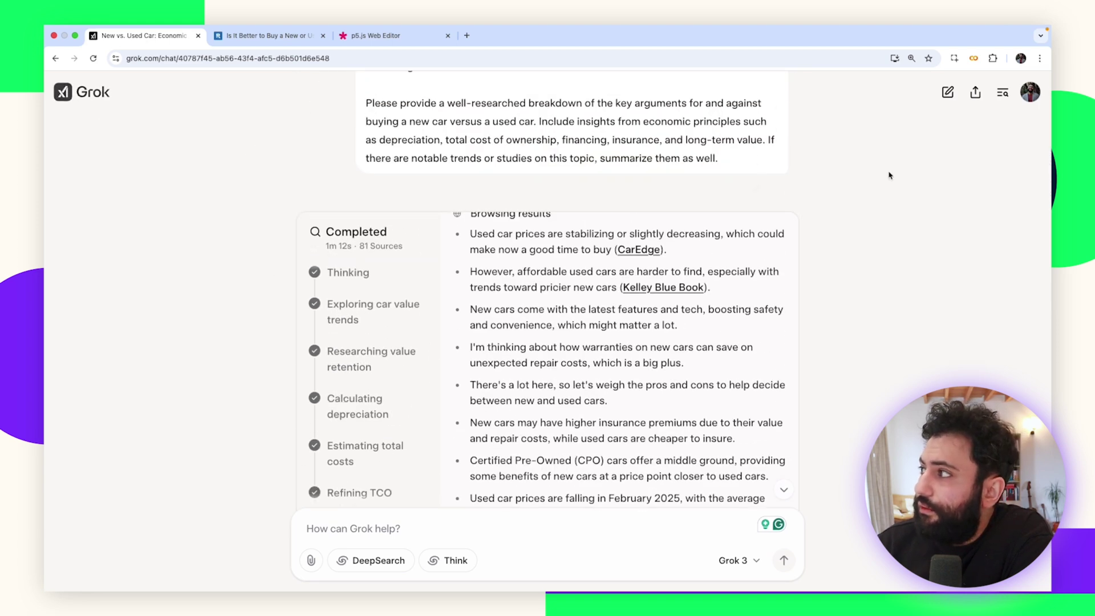
Browse the chat history and open the earlier AI Ecosystems Overview conversation
{"action": "left_click", "coordinate": [1002, 93]}
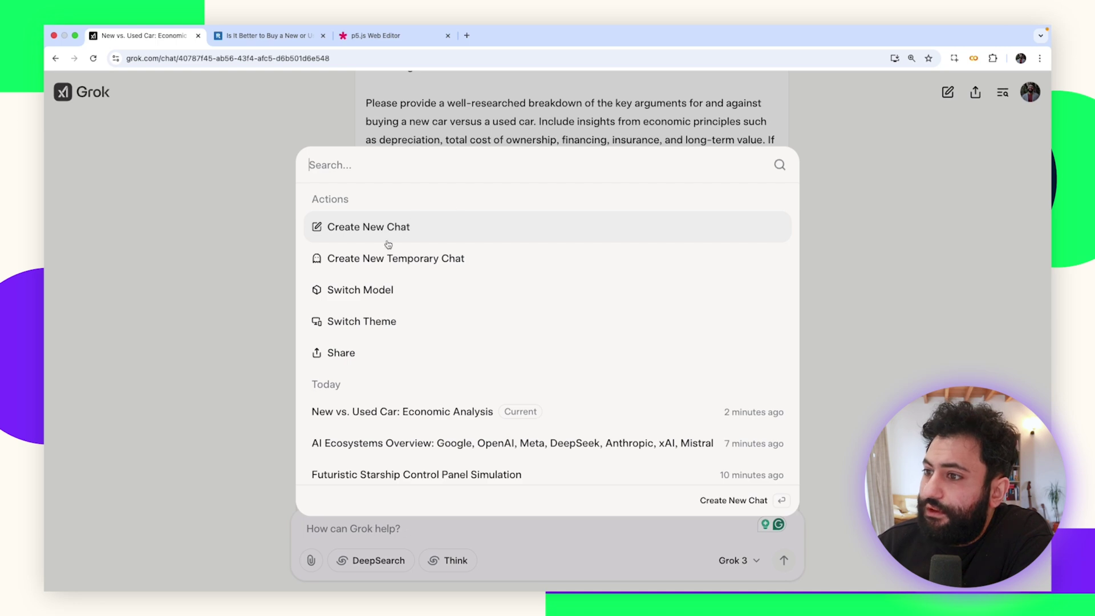
{"action": "scroll", "coordinate": [363, 349], "scroll_direction": "down", "scroll_amount": 3}
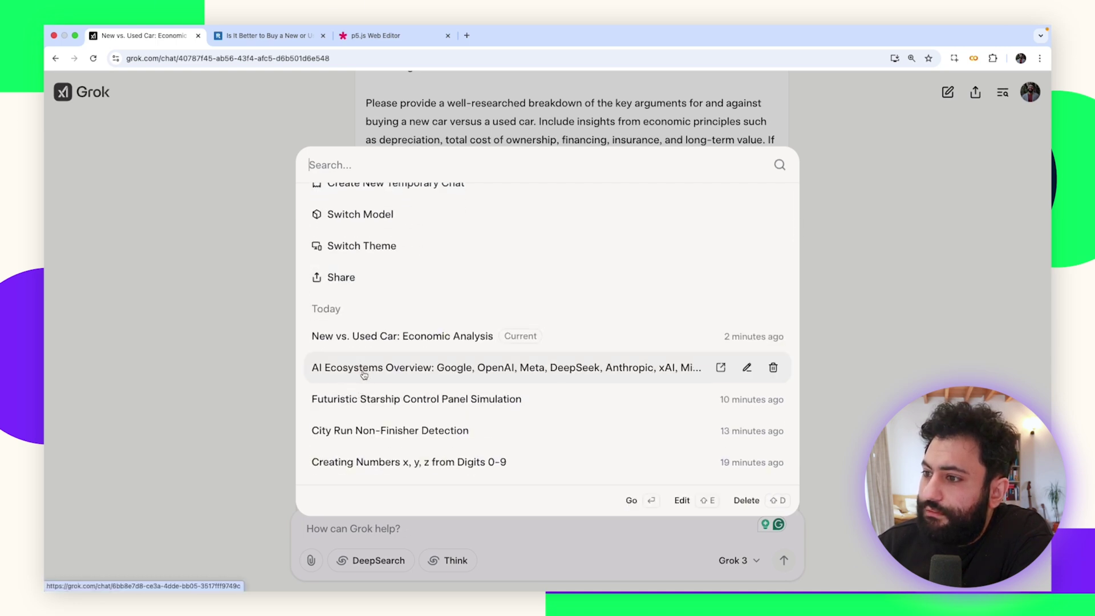
{"action": "left_click", "coordinate": [364, 370]}
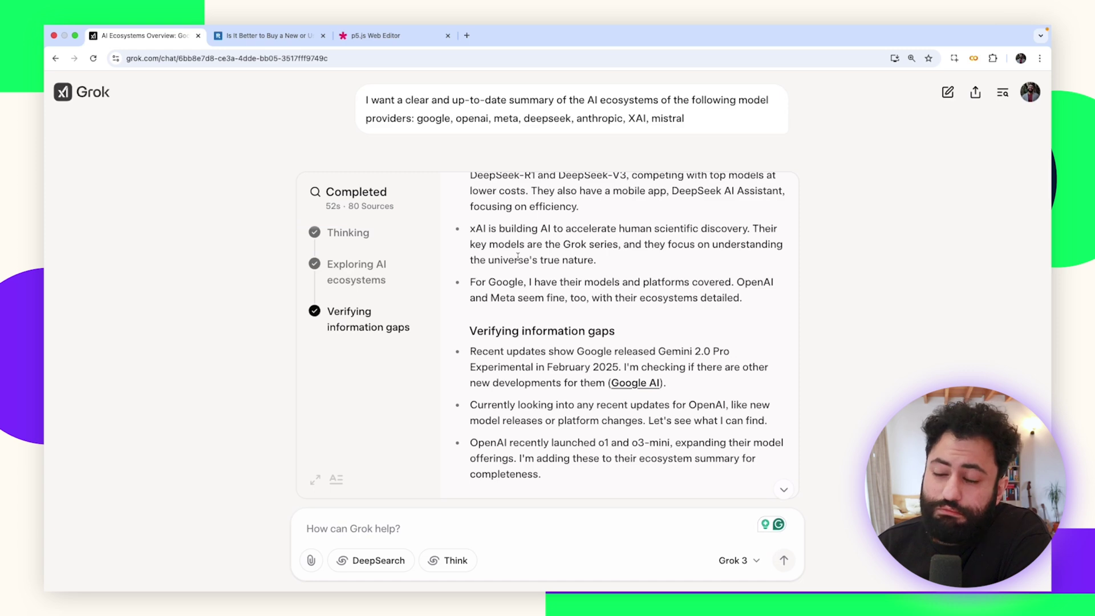
Reopen the New vs. Used Car: Economic Analysis conversation from the chat history and check whether its response has loaded
{"action": "left_click", "coordinate": [1003, 93]}
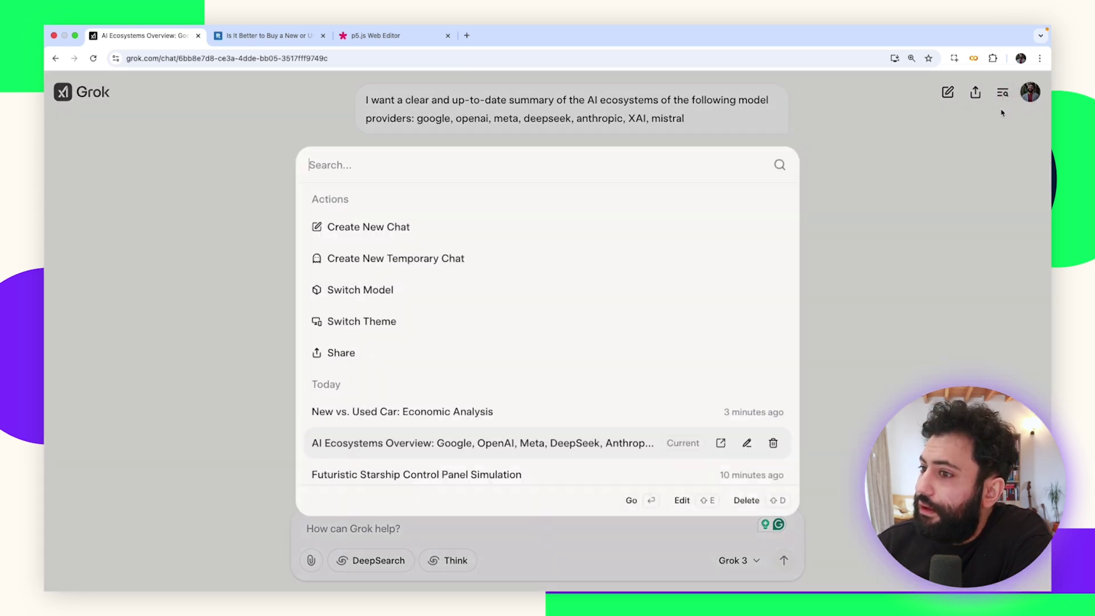
{"action": "left_click", "coordinate": [378, 410]}
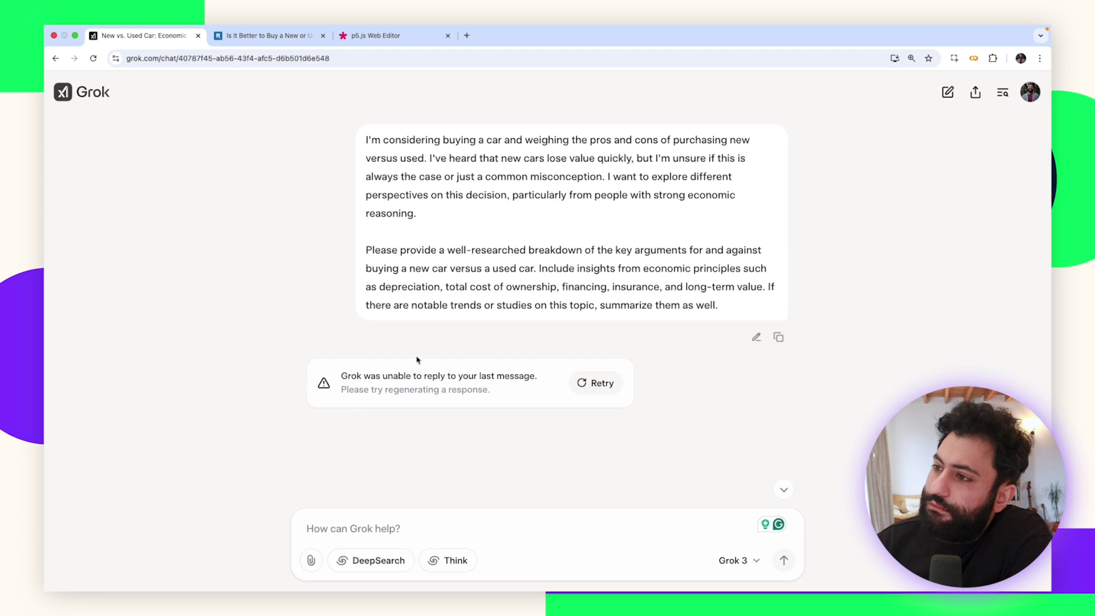
{"action": "scroll", "coordinate": [499, 404], "scroll_direction": "down", "scroll_amount": 5}
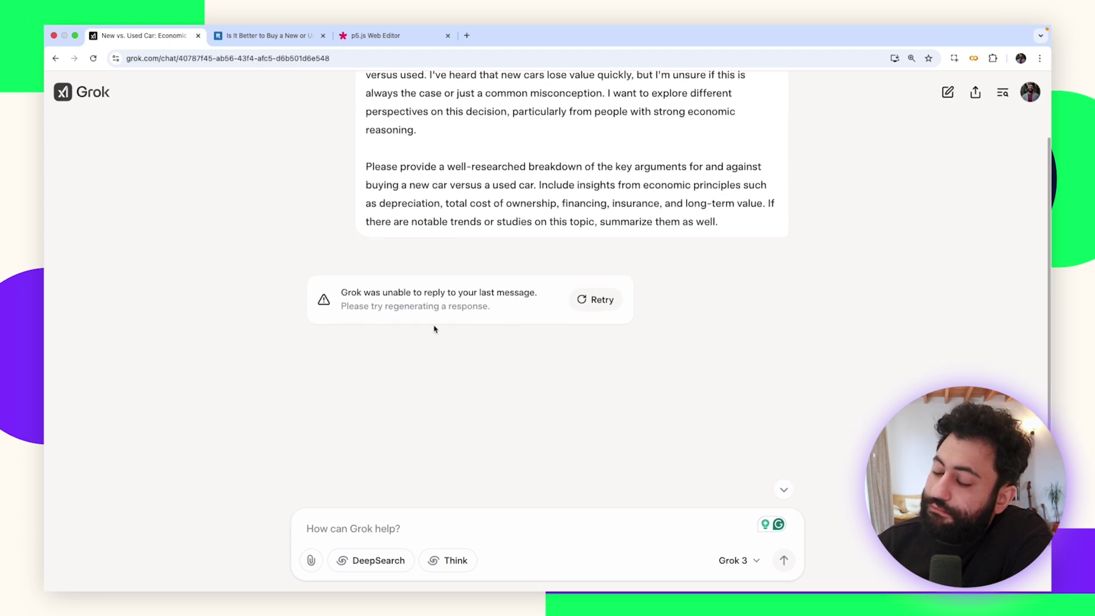
{"action": "scroll", "coordinate": [434, 329], "scroll_direction": "up", "scroll_amount": 3}
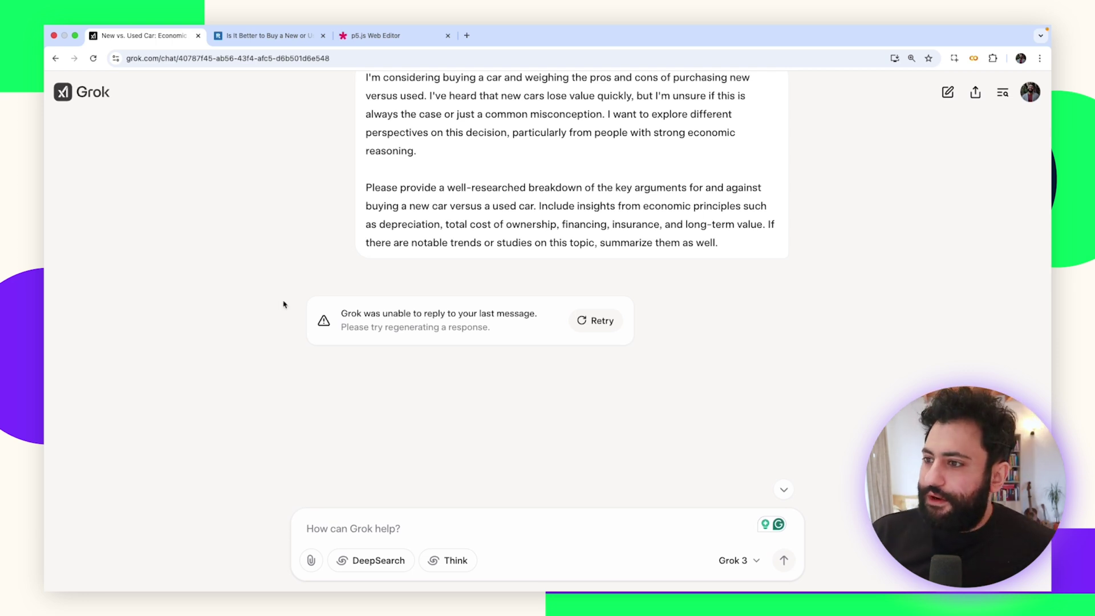
{"action": "scroll", "coordinate": [329, 306], "scroll_direction": "up", "scroll_amount": 2}
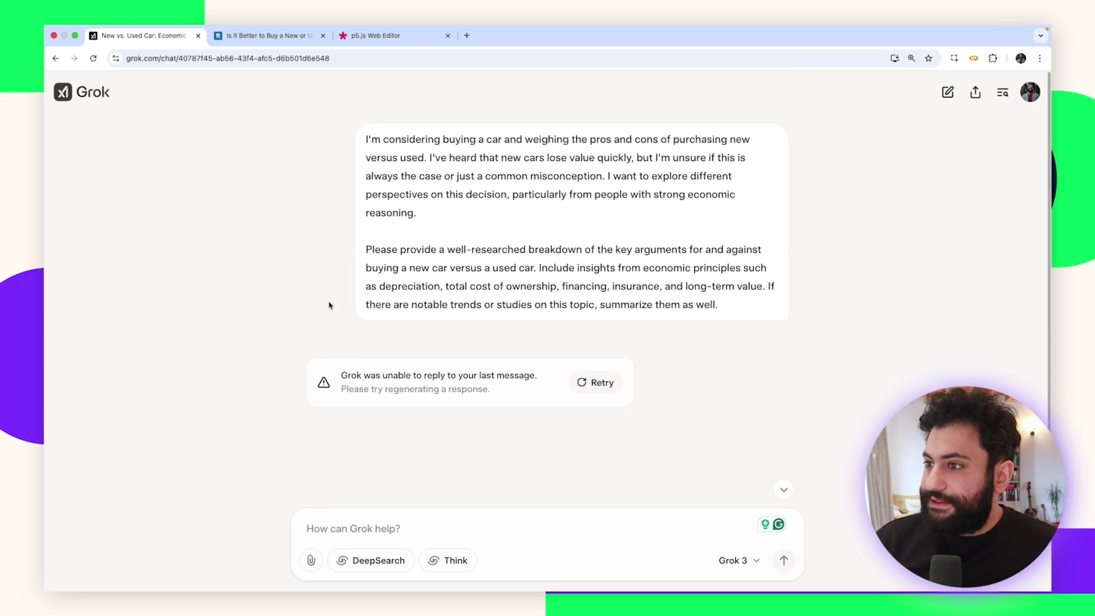